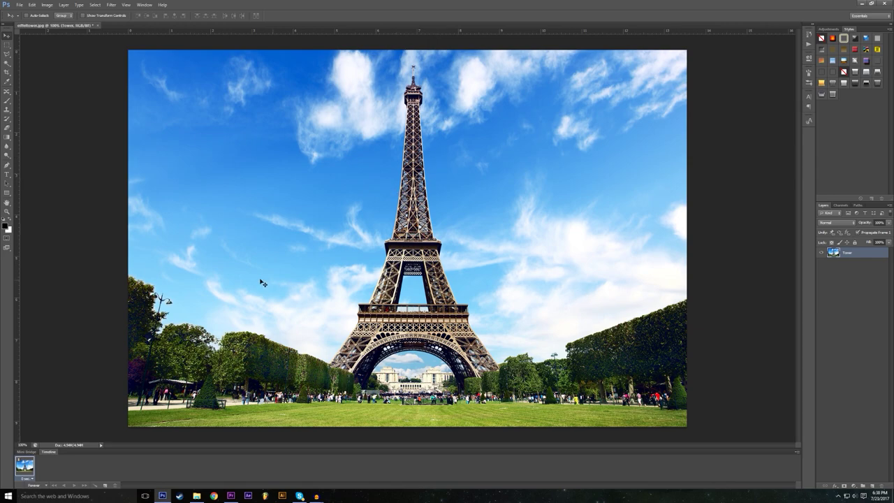
# - Zoom in to about 214% on the Eiffel Tower and scroll down to its base and lawn
pyautogui.click(7, 211)
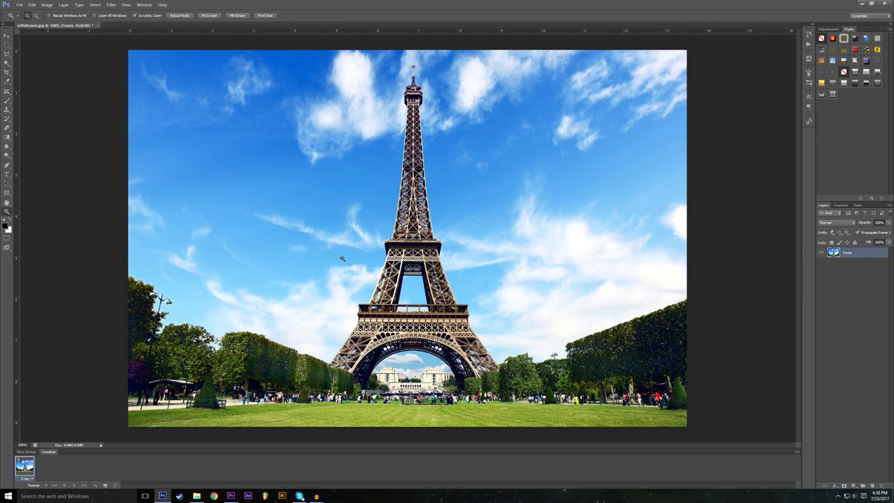
pyautogui.moveTo(379, 297); pyautogui.dragTo(395, 291)
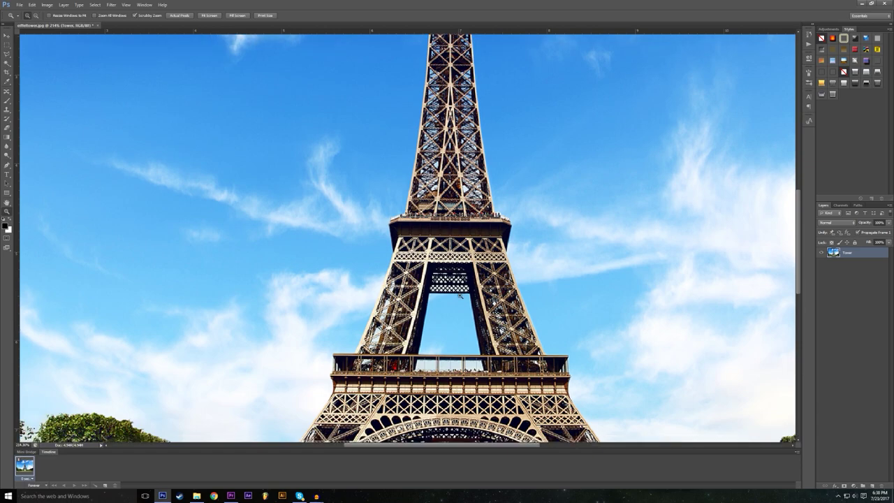
pyautogui.scroll(-5, 407, 238)
pyautogui.scroll(-1, 407, 238)
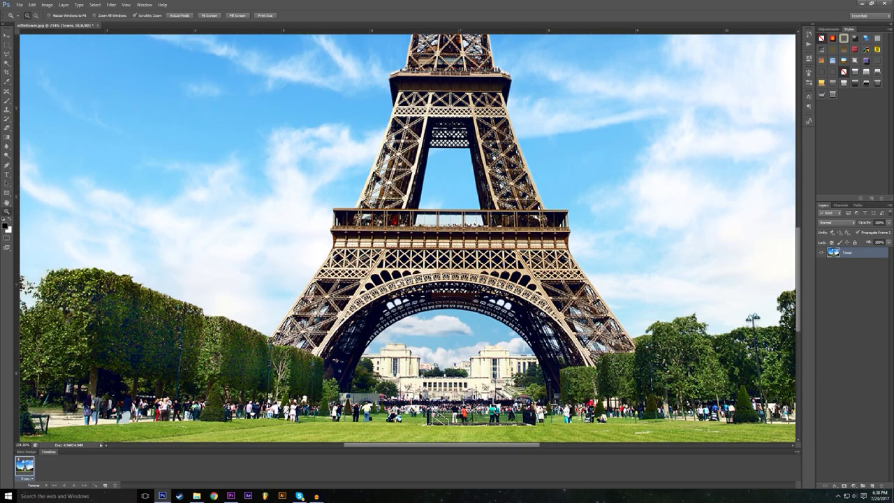
pyautogui.scroll(-1, 357, 314)
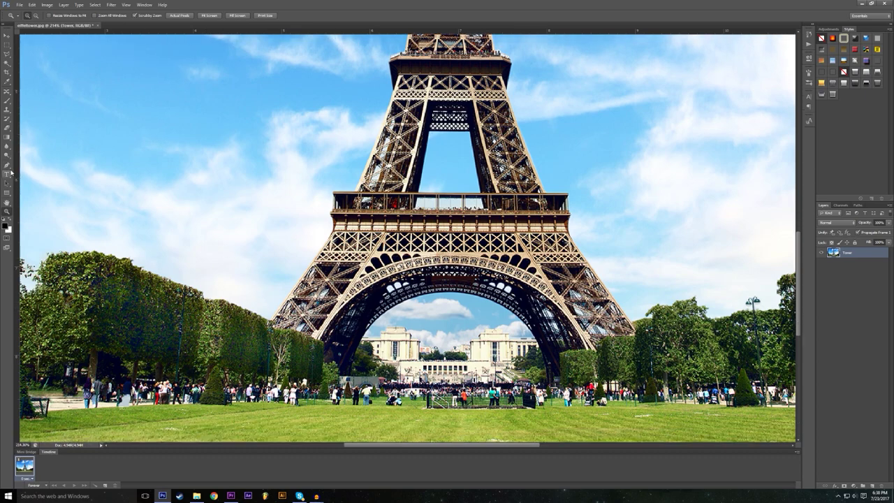
# - With the Pen tool chosen, add an empty Layer 1 above the Tower layer
pyautogui.click(8, 166)
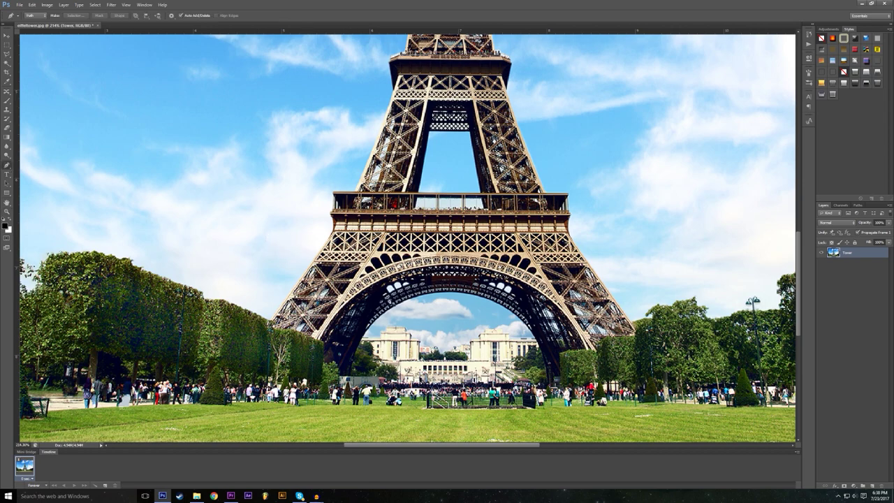
pyautogui.scroll(1, 392, 302)
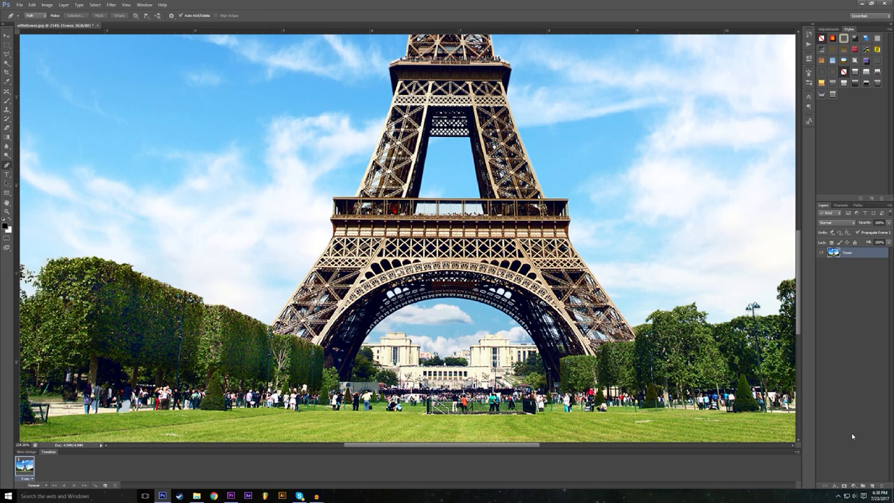
pyautogui.click(874, 486)
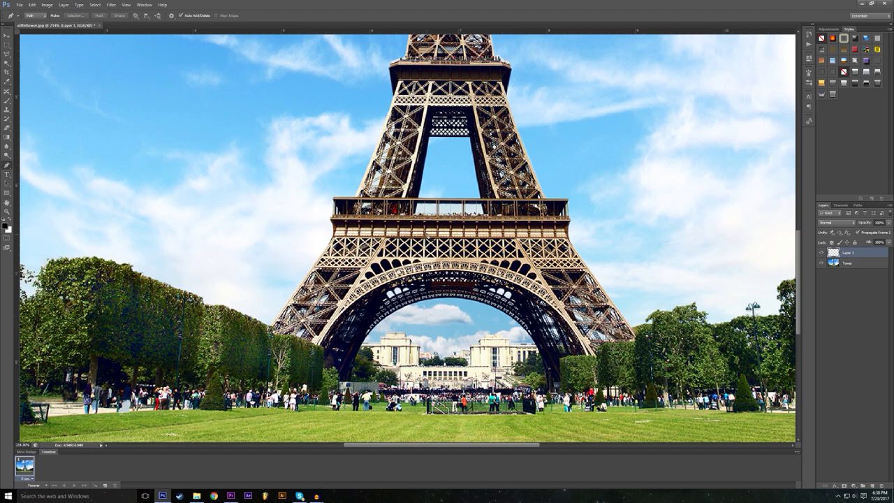
pyautogui.scroll(2, 430, 236)
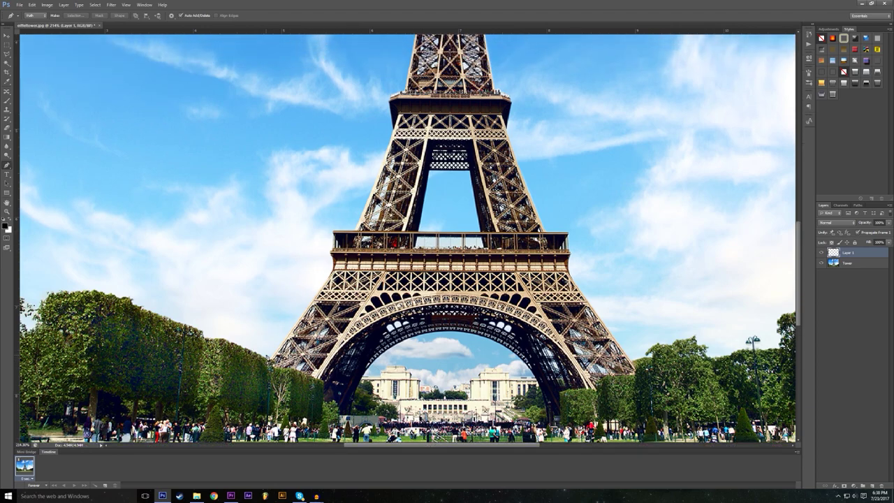
# - Trace the path from the tower's left base up its left edge to the top platform
pyautogui.click(268, 358)
pyautogui.click(325, 268)
pyautogui.moveTo(322, 251); pyautogui.dragTo(328, 224)
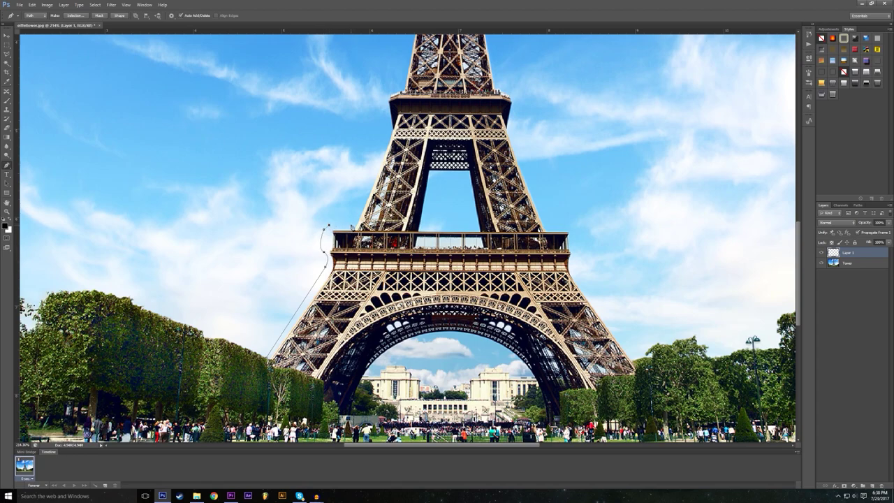
pyautogui.scroll(3, 354, 227)
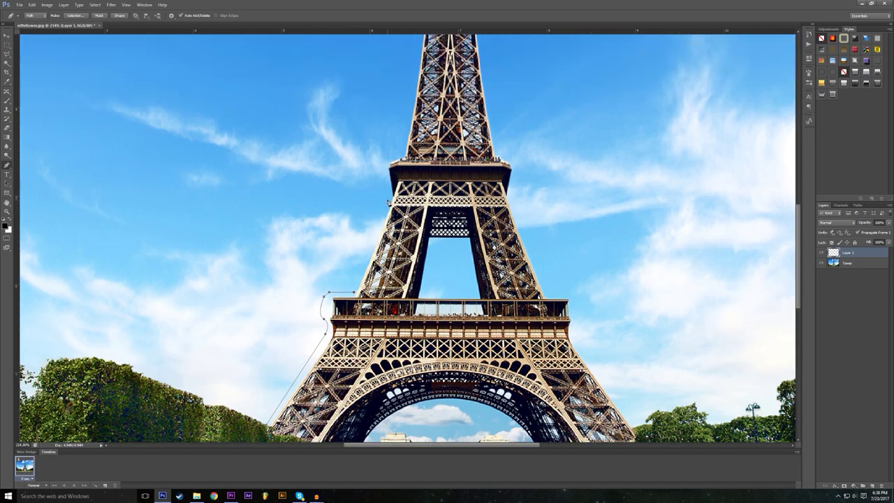
pyautogui.scroll(2, 388, 202)
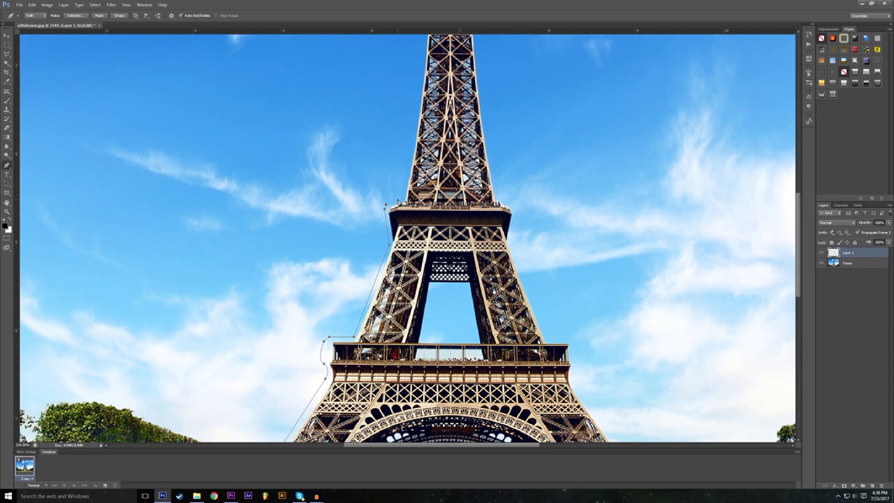
pyautogui.scroll(9, 409, 186)
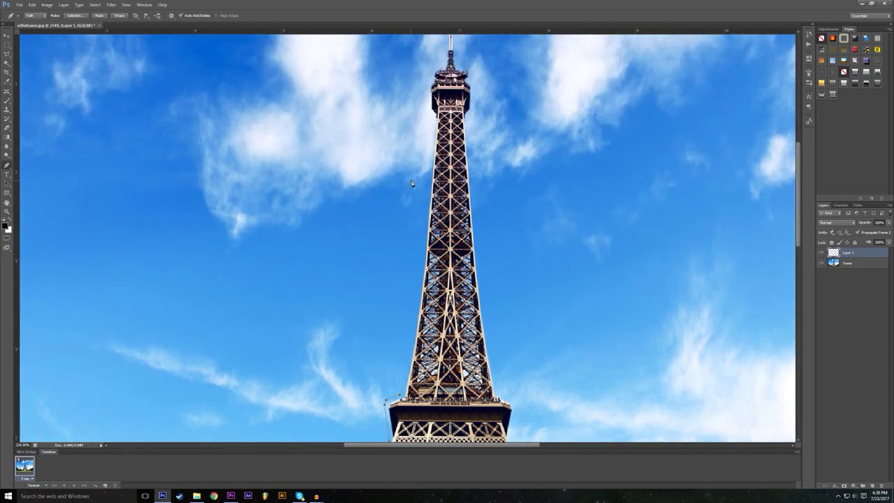
pyautogui.click(429, 131)
pyautogui.click(427, 89)
pyautogui.scroll(2, 440, 71)
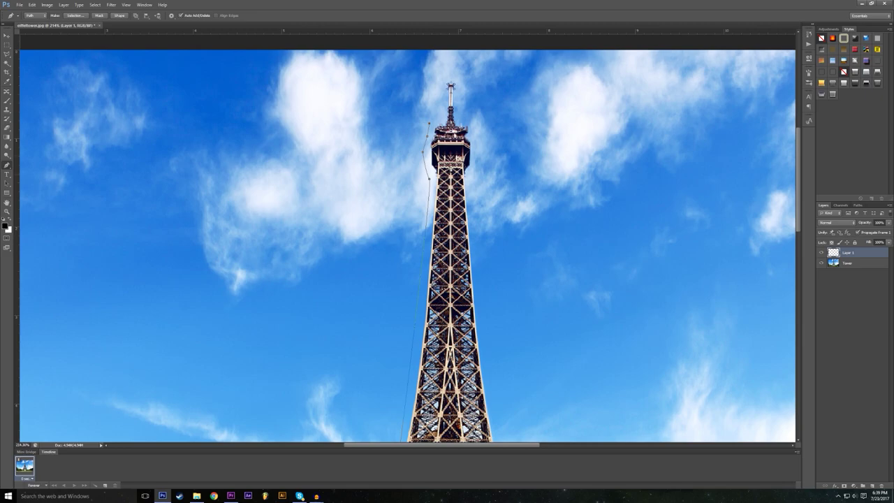
# - Continue the path up the spire's left side, over its tip and down the right side
pyautogui.click(440, 120)
pyautogui.click(445, 106)
pyautogui.click(443, 83)
pyautogui.click(446, 74)
pyautogui.click(453, 76)
pyautogui.click(461, 110)
pyautogui.click(474, 163)
# - Carry the path down the tower's right side, around the first platform's right end
pyautogui.press('h')
pyautogui.moveTo(469, 182); pyautogui.dragTo(489, 257)
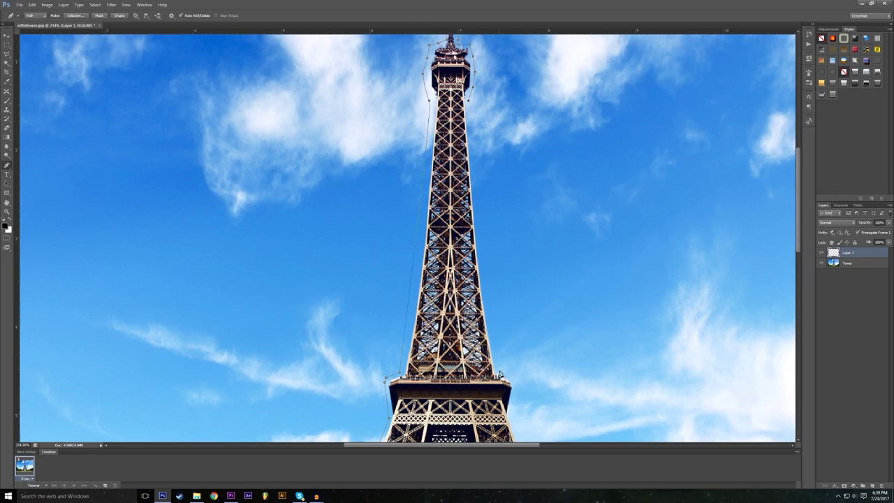
pyautogui.click(518, 381)
pyautogui.scroll(-2, 522, 381)
pyautogui.click(519, 375)
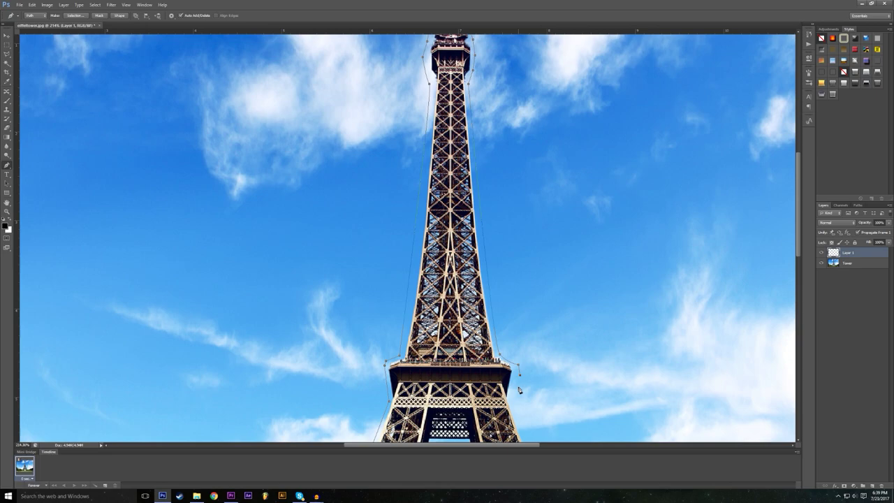
pyautogui.scroll(-10, 511, 399)
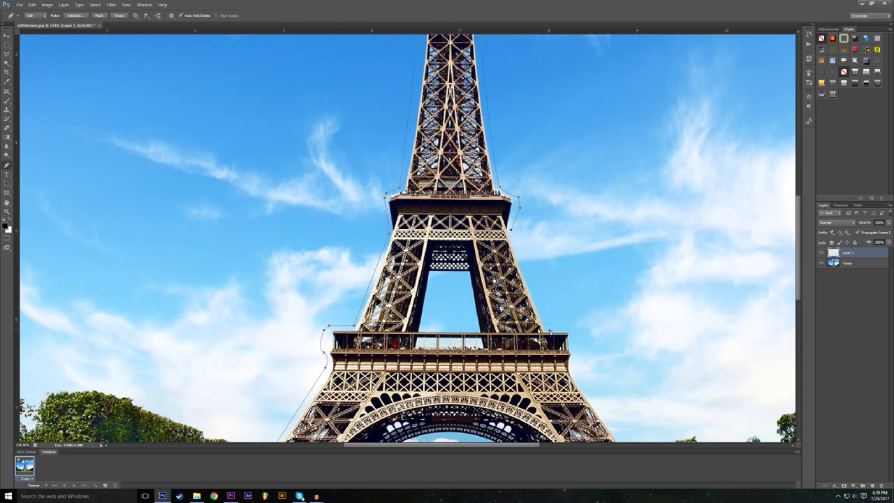
pyautogui.click(550, 331)
pyautogui.click(572, 328)
pyautogui.scroll(-2, 578, 332)
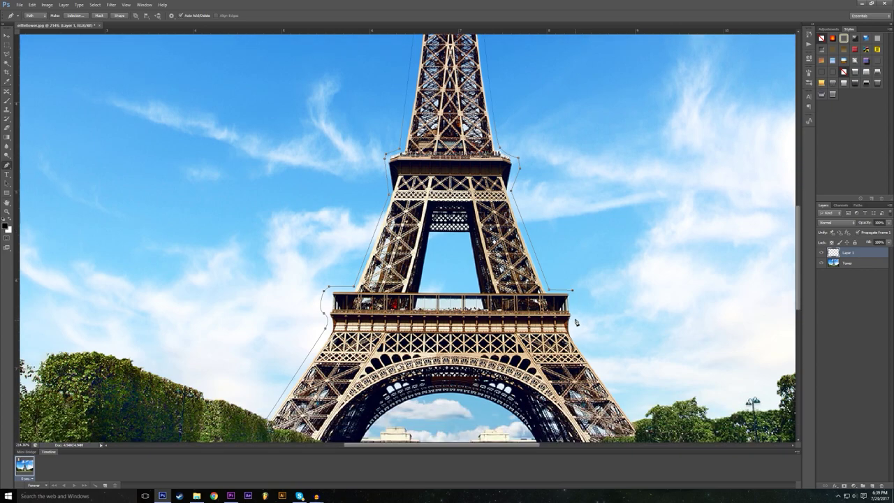
pyautogui.click(576, 332)
pyautogui.scroll(-3, 577, 336)
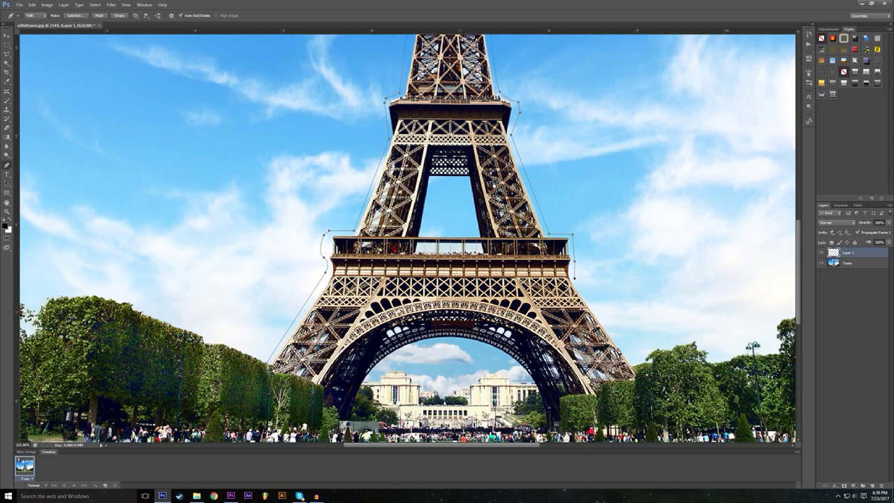
# - Extend the path down the tower's right leg to the base, enclosing the whole tower
pyautogui.click(633, 365)
pyautogui.scroll(-2, 633, 367)
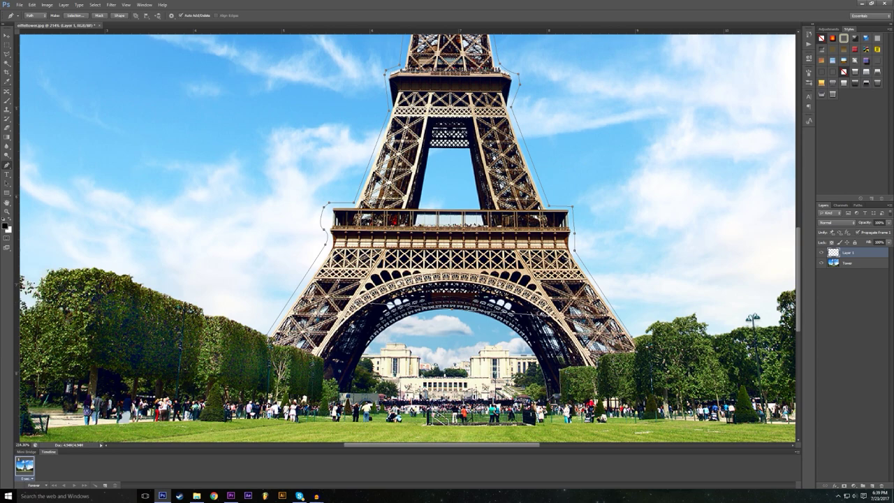
pyautogui.scroll(-2, 350, 388)
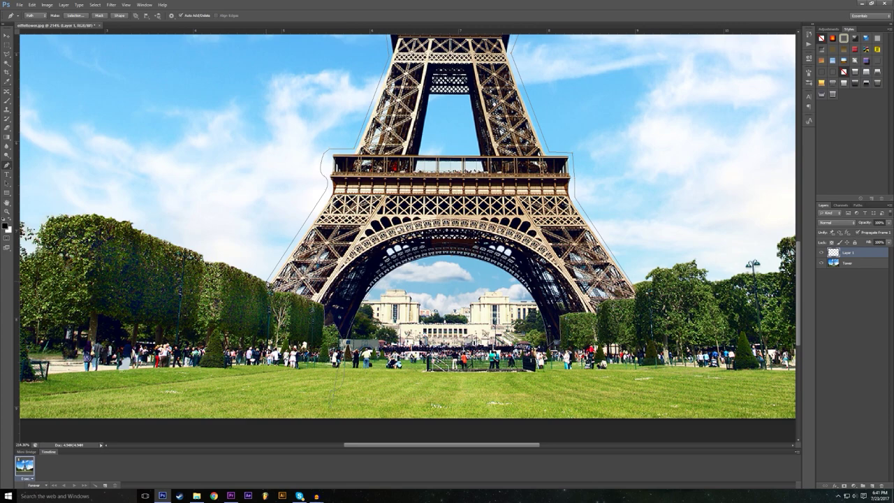
pyautogui.scroll(2, 477, 226)
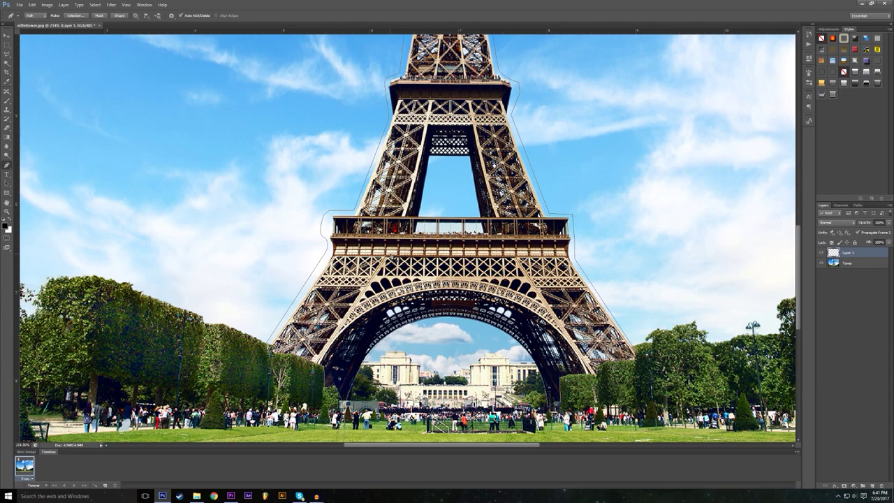
pyautogui.scroll(3, 477, 230)
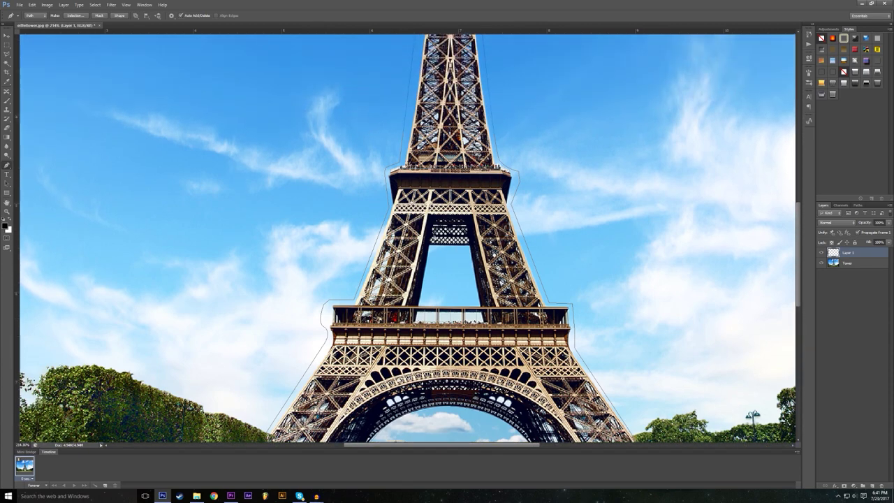
pyautogui.scroll(-2, 445, 311)
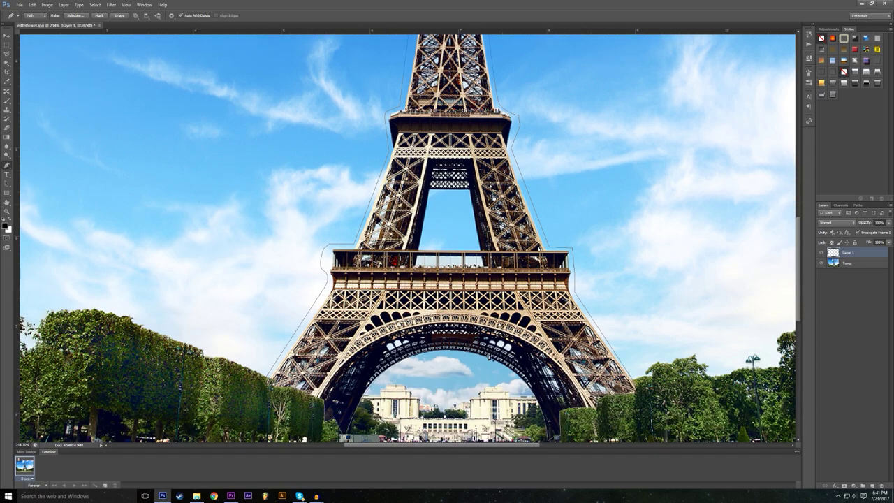
pyautogui.scroll(-1, 474, 345)
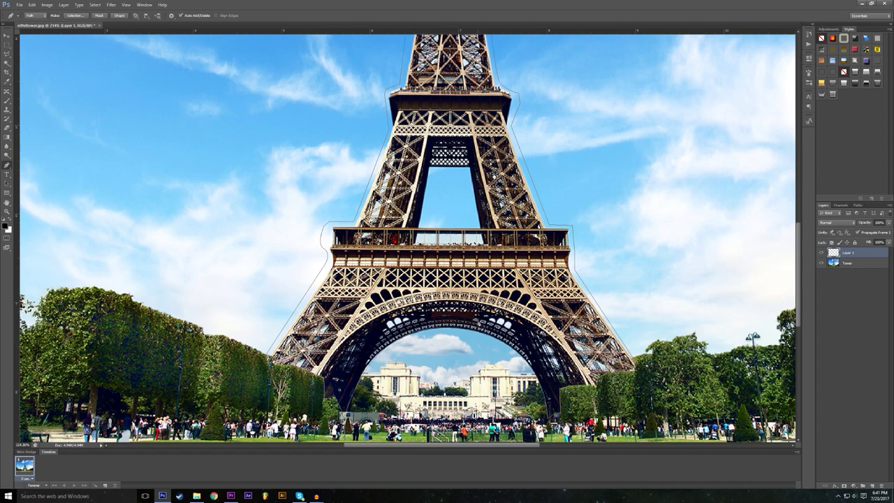
pyautogui.scroll(2, 470, 304)
# - Turn the tower path into a feathered selection with Make Selection
pyautogui.rightClick(449, 227)
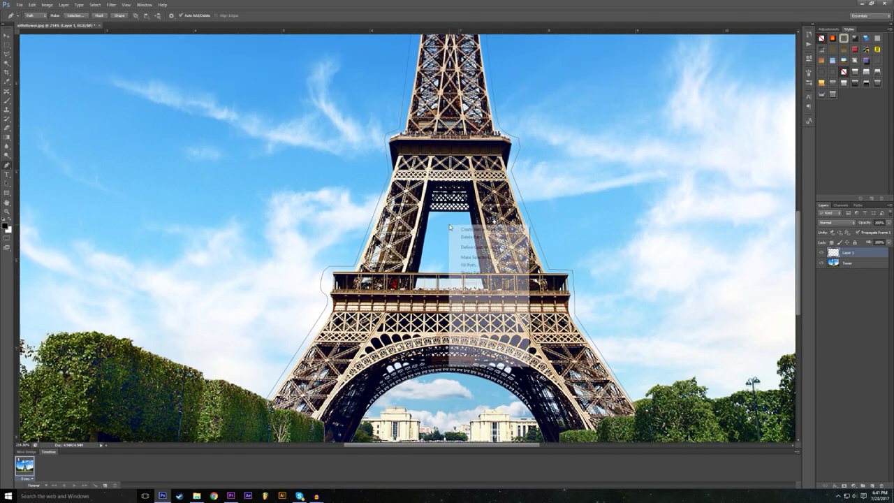
pyautogui.click(468, 257)
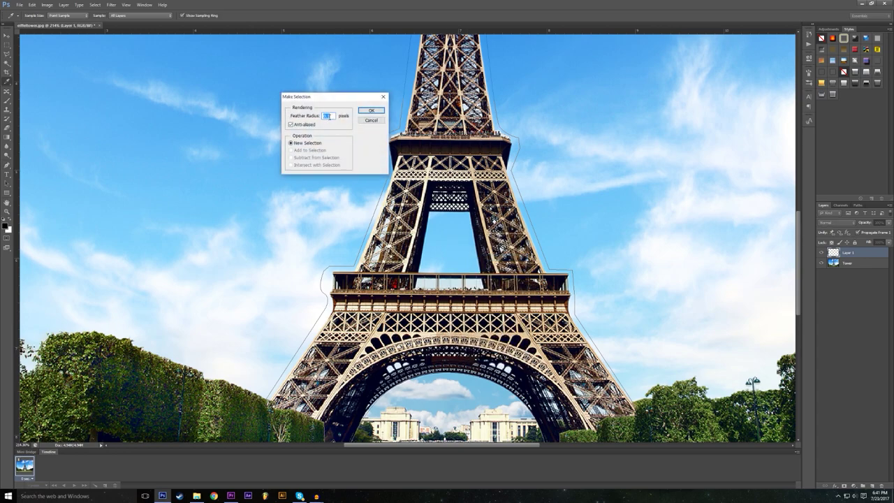
pyautogui.click(372, 110)
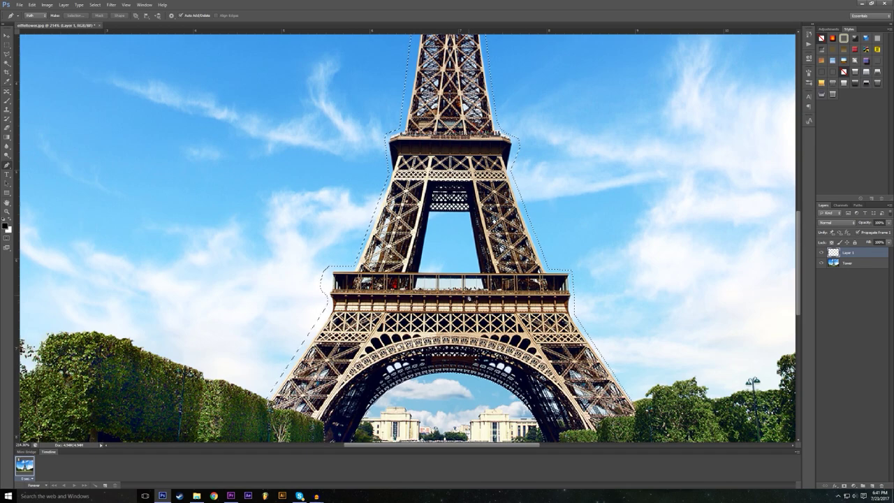
pyautogui.scroll(2, 405, 265)
pyautogui.scroll(8, 354, 278)
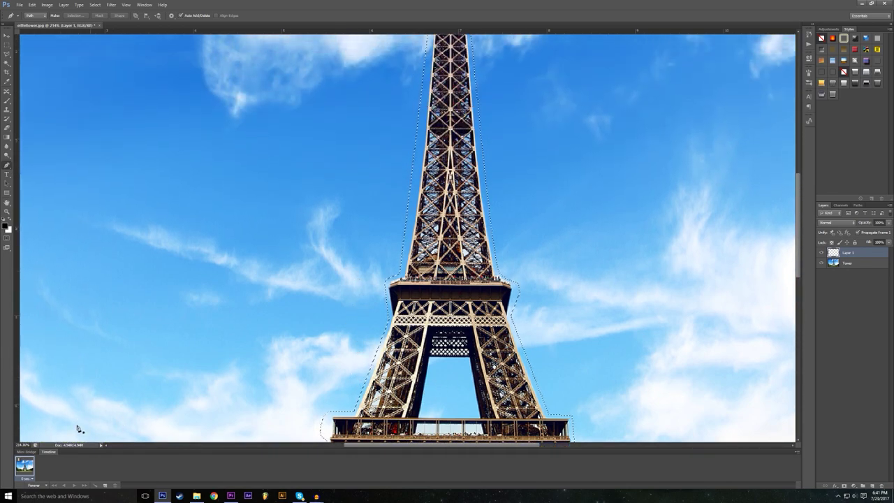
# - Set the view zoom to 100% to see the whole photo
pyautogui.click(23, 444)
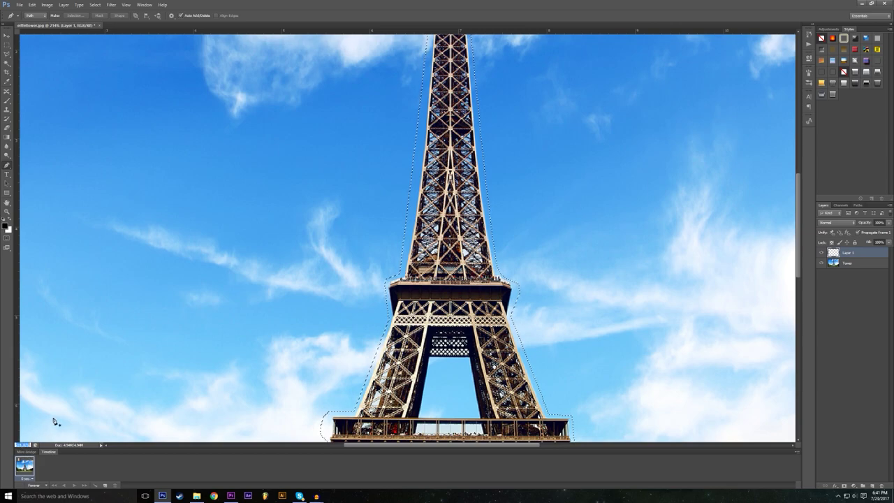
pyautogui.write('100')
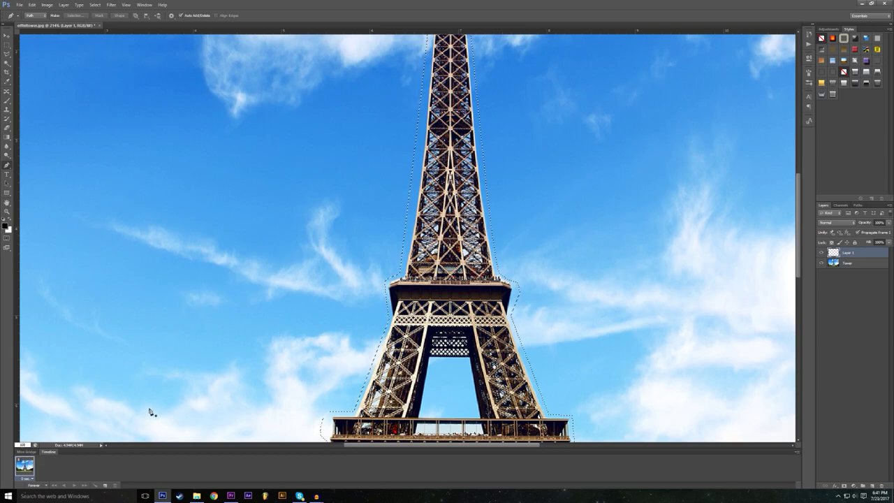
pyautogui.press('Return')
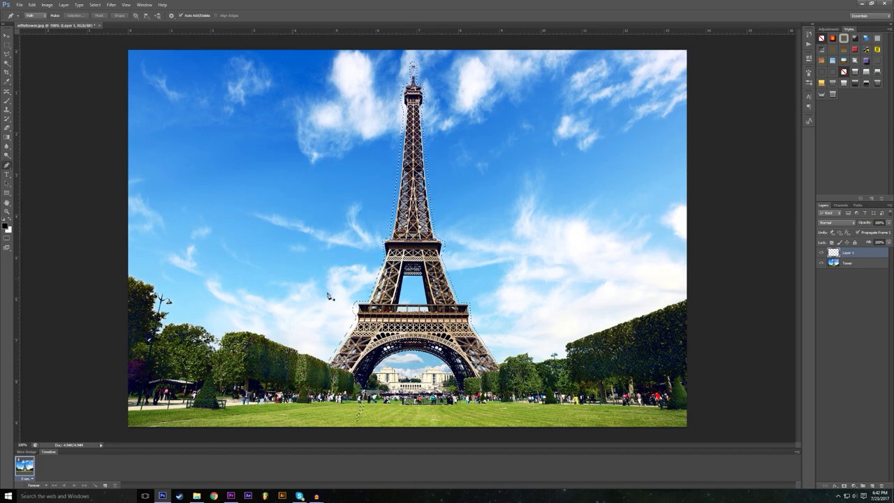
# - Choose the Clone Stamp tool with Aligned on and Sample set to Current & Below
pyautogui.click(7, 109)
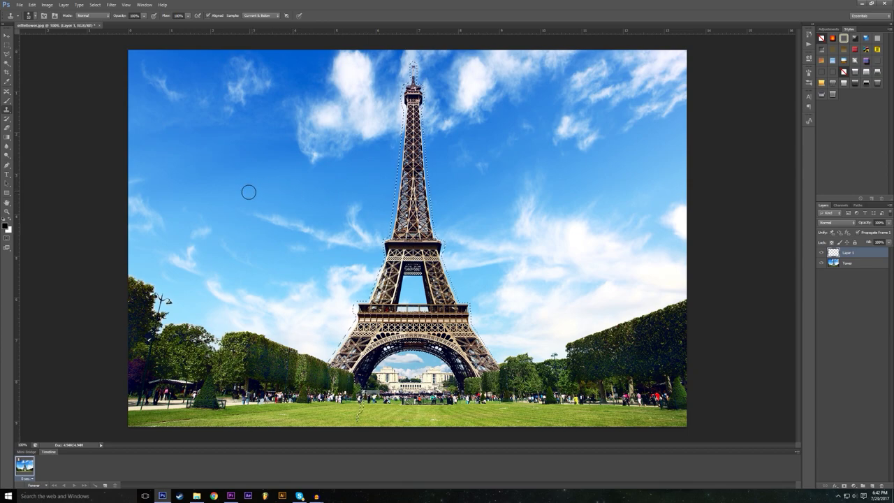
# - Sample sky beside the tower and clone it over the middle column and second-level top
pyautogui.press('alt')
pyautogui.keyDown('alt'); pyautogui.click(236, 186); pyautogui.keyUp('alt')
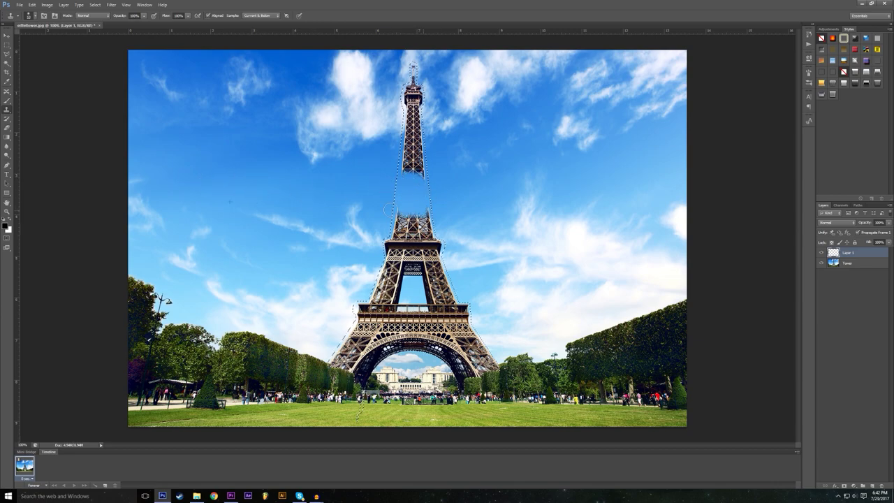
pyautogui.moveTo(404, 224)
pyautogui.mouseDown()
pyautogui.moveTo(453, 215)
pyautogui.moveTo(410, 216)
pyautogui.moveTo(422, 223)
pyautogui.moveTo(415, 218)
pyautogui.moveTo(397, 229)
pyautogui.moveTo(435, 245)
pyautogui.mouseUp()
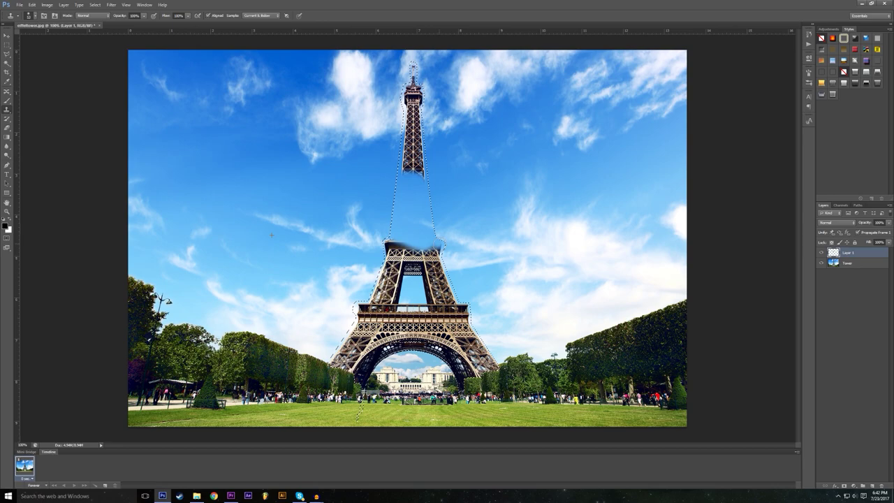
pyautogui.press('super')
pyautogui.press('super')
pyautogui.moveTo(374, 242); pyautogui.dragTo(385, 245)
pyautogui.press('super')
pyautogui.press('super')
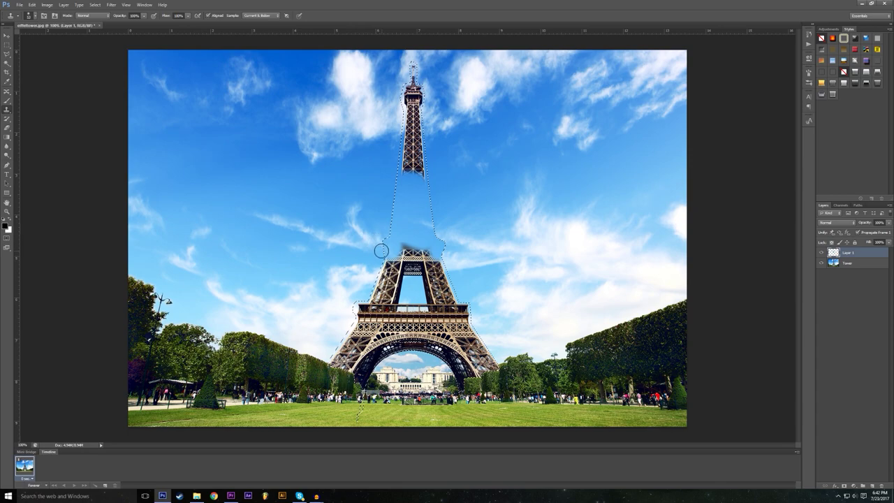
pyautogui.keyDown('alt'); pyautogui.click(325, 238); pyautogui.keyUp('alt')
pyautogui.moveTo(382, 242)
pyautogui.mouseDown()
pyautogui.moveTo(349, 244)
pyautogui.moveTo(403, 243)
pyautogui.moveTo(416, 252)
pyautogui.moveTo(417, 239)
pyautogui.moveTo(427, 238)
pyautogui.moveTo(440, 253)
pyautogui.moveTo(467, 247)
pyautogui.moveTo(426, 256)
pyautogui.moveTo(452, 261)
pyautogui.moveTo(448, 267)
pyautogui.moveTo(420, 259)
pyautogui.moveTo(414, 248)
pyautogui.moveTo(385, 254)
pyautogui.moveTo(446, 277)
pyautogui.moveTo(404, 270)
pyautogui.moveTo(416, 291)
pyautogui.moveTo(446, 280)
pyautogui.moveTo(428, 277)
pyautogui.moveTo(451, 293)
pyautogui.moveTo(441, 293)
pyautogui.moveTo(449, 305)
pyautogui.moveTo(428, 294)
pyautogui.moveTo(464, 293)
pyautogui.moveTo(443, 295)
pyautogui.mouseUp()
pyautogui.keyDown('alt'); pyautogui.click(465, 256); pyautogui.keyUp('alt')
# - Clone sky over the tower's upper platform, its left edge and leg, and under the arch
pyautogui.moveTo(377, 288)
pyautogui.mouseDown()
pyautogui.moveTo(385, 292)
pyautogui.moveTo(382, 279)
pyautogui.moveTo(395, 298)
pyautogui.mouseUp()
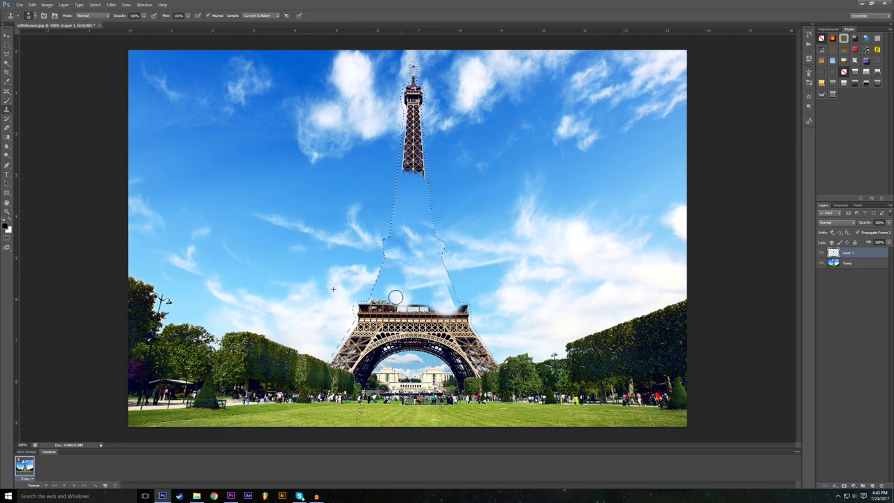
pyautogui.moveTo(401, 353); pyautogui.dragTo(409, 358)
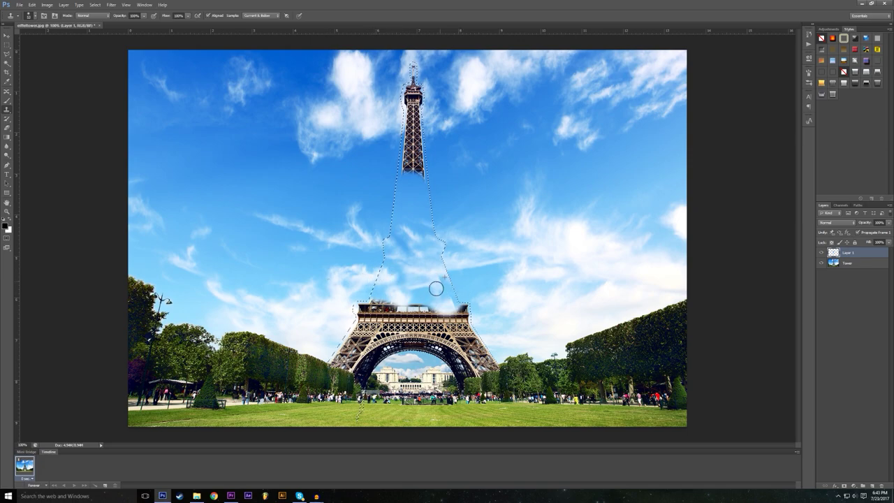
pyautogui.moveTo(449, 271)
pyautogui.mouseDown()
pyautogui.moveTo(497, 275)
pyautogui.moveTo(459, 299)
pyautogui.moveTo(421, 289)
pyautogui.moveTo(459, 286)
pyautogui.mouseUp()
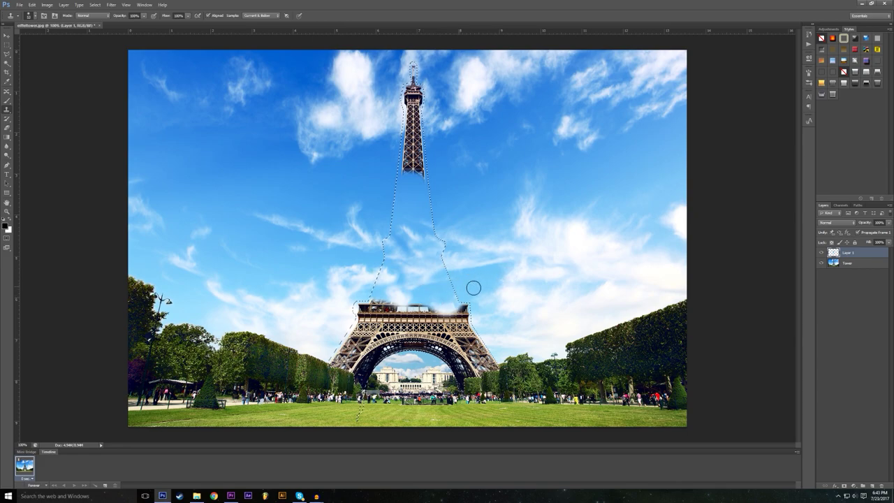
pyautogui.moveTo(398, 283)
pyautogui.mouseDown()
pyautogui.moveTo(369, 275)
pyautogui.moveTo(393, 282)
pyautogui.mouseUp()
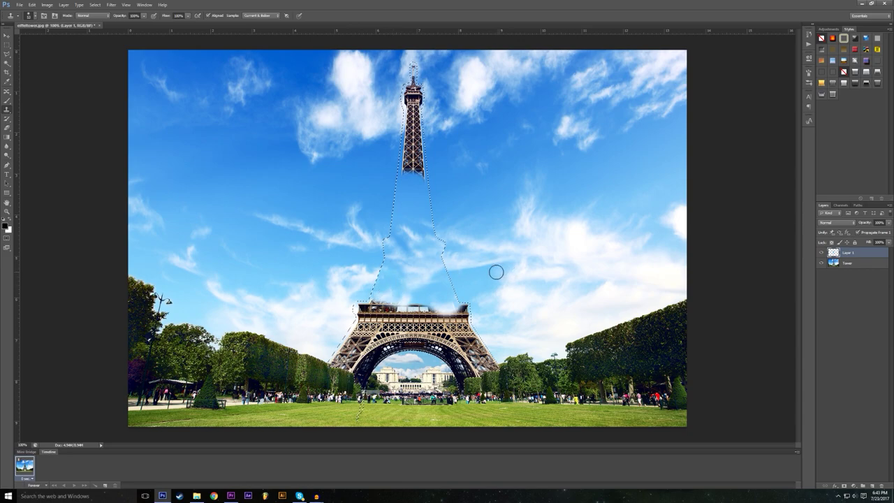
pyautogui.moveTo(403, 279); pyautogui.dragTo(388, 310)
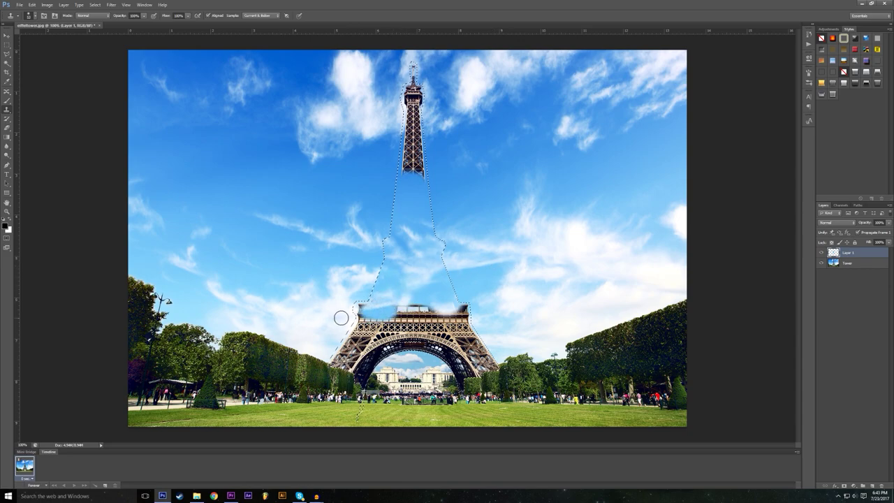
pyautogui.moveTo(380, 311)
pyautogui.mouseDown()
pyautogui.moveTo(419, 317)
pyautogui.moveTo(340, 306)
pyautogui.moveTo(367, 312)
pyautogui.mouseUp()
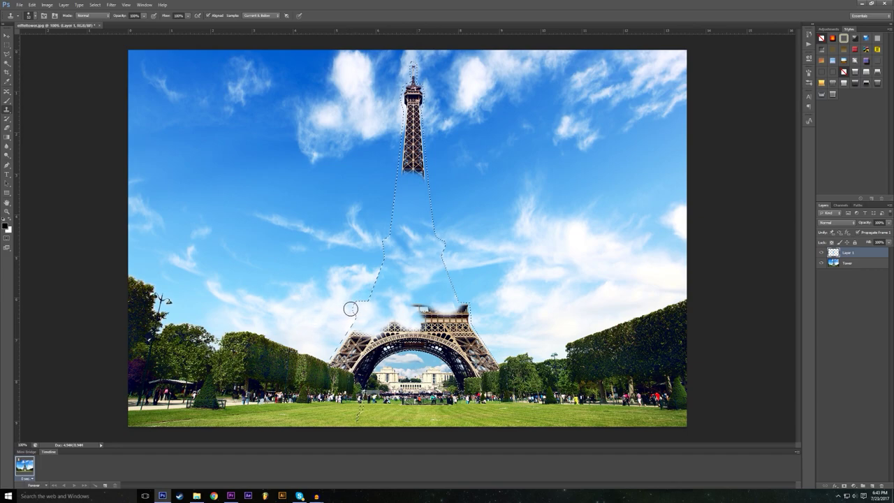
pyautogui.moveTo(350, 308)
pyautogui.mouseDown()
pyautogui.moveTo(359, 337)
pyautogui.moveTo(345, 334)
pyautogui.moveTo(334, 352)
pyautogui.moveTo(347, 350)
pyautogui.moveTo(315, 340)
pyautogui.moveTo(345, 352)
pyautogui.moveTo(321, 337)
pyautogui.moveTo(325, 322)
pyautogui.moveTo(358, 359)
pyautogui.mouseUp()
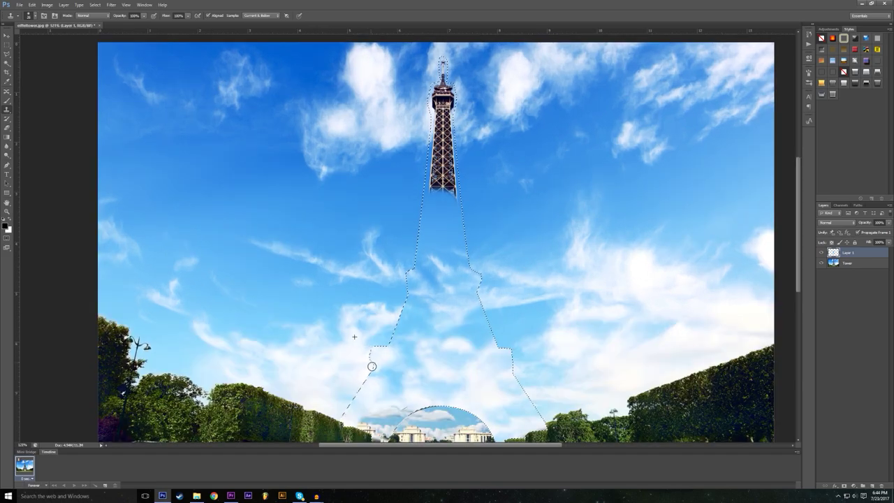
pyautogui.scroll(3, 391, 223)
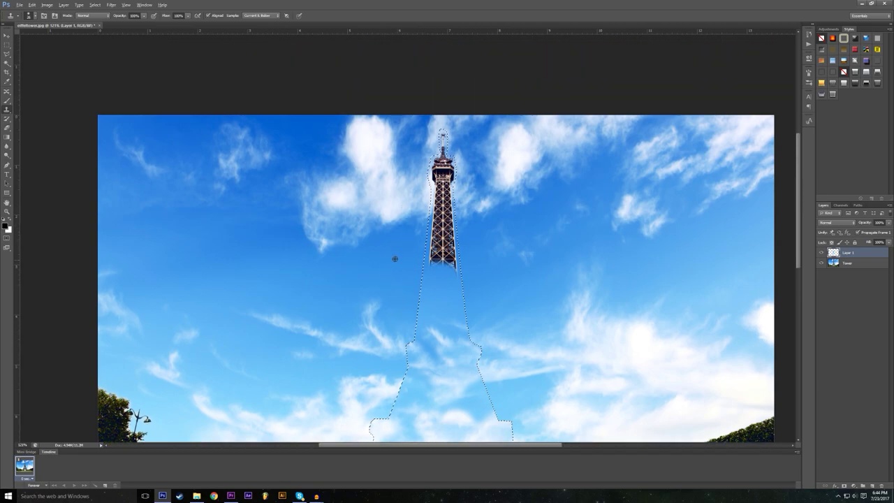
pyautogui.scroll(-1, 377, 260)
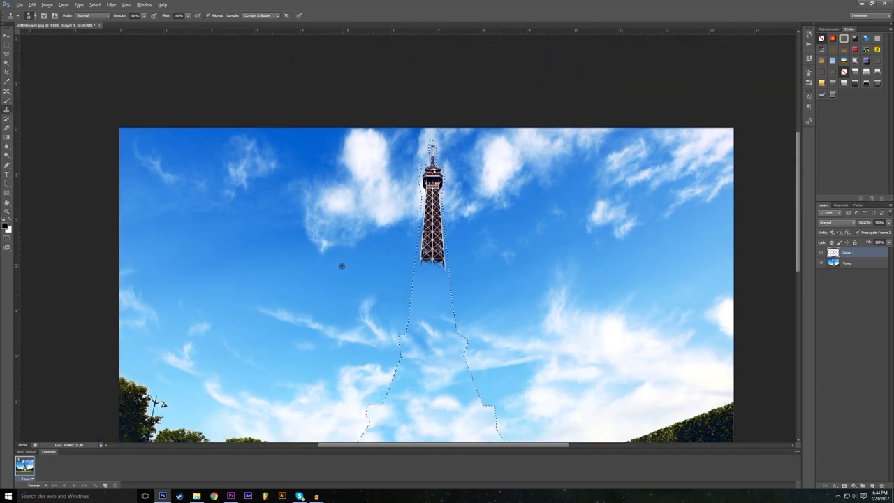
pyautogui.scroll(5, 338, 264)
pyautogui.scroll(-2, 341, 261)
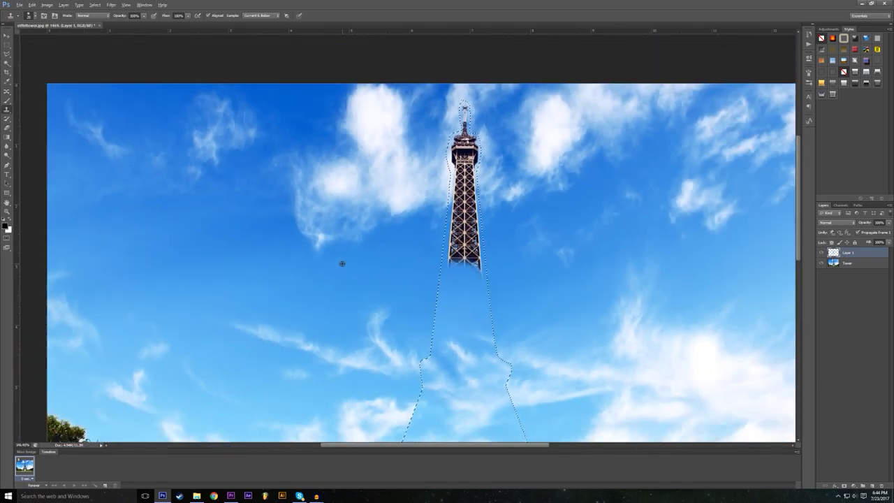
# - Enlarge the clone brush to about 33 px and paint sky over the tip's lattice
pyautogui.keyDown('alt'); pyautogui.rightClick(303, 274); pyautogui.keyUp('alt')
pyautogui.moveTo(325, 294)
pyautogui.mouseDown()
pyautogui.moveTo(383, 311)
pyautogui.moveTo(327, 299)
pyautogui.moveTo(343, 298)
pyautogui.mouseUp()
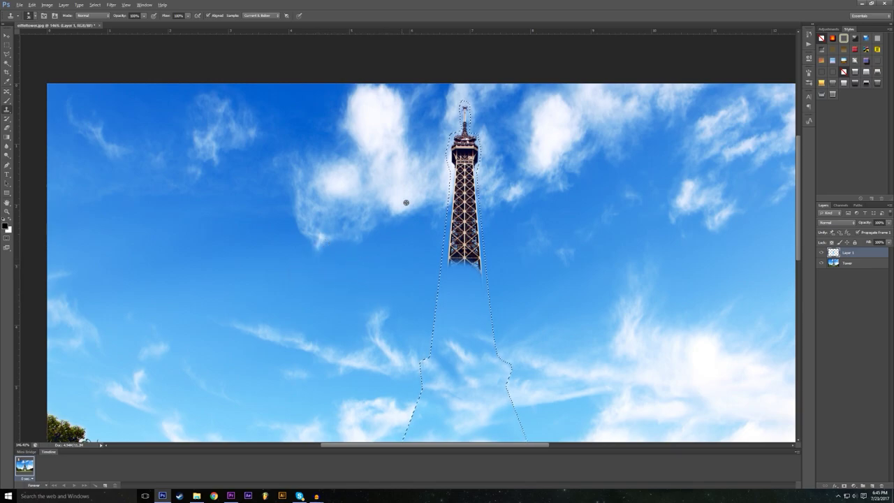
pyautogui.moveTo(454, 232); pyautogui.dragTo(475, 264)
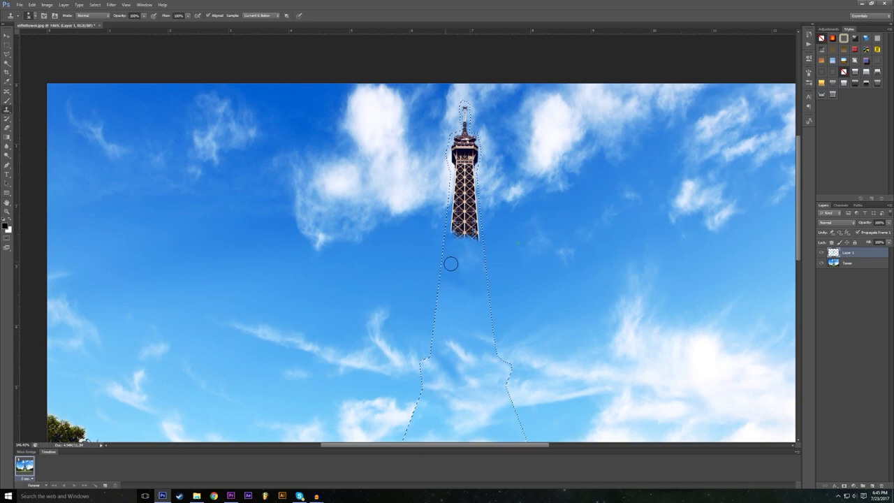
pyautogui.scroll(-2, 466, 233)
pyautogui.scroll(3, 494, 261)
pyautogui.scroll(1, 488, 257)
pyautogui.moveTo(461, 249); pyautogui.dragTo(478, 256)
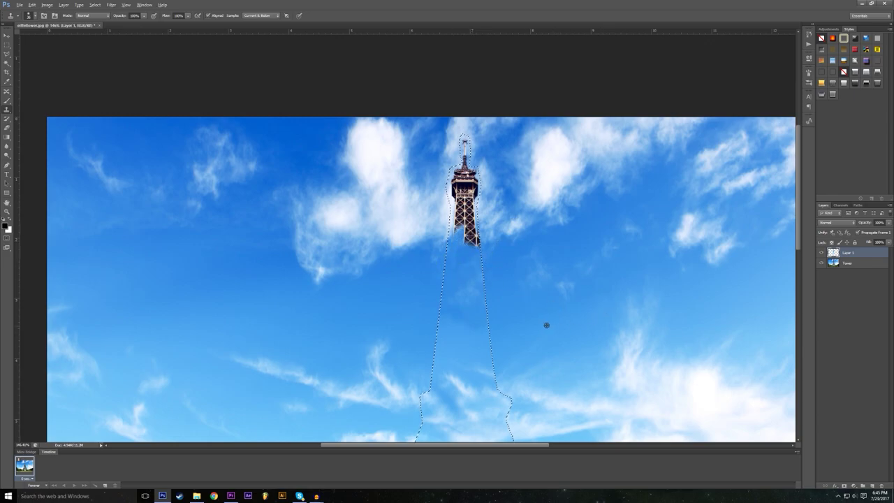
pyautogui.moveTo(465, 250)
pyautogui.mouseDown()
pyautogui.moveTo(468, 222)
pyautogui.moveTo(448, 224)
pyautogui.moveTo(507, 224)
pyautogui.moveTo(465, 201)
pyautogui.mouseUp()
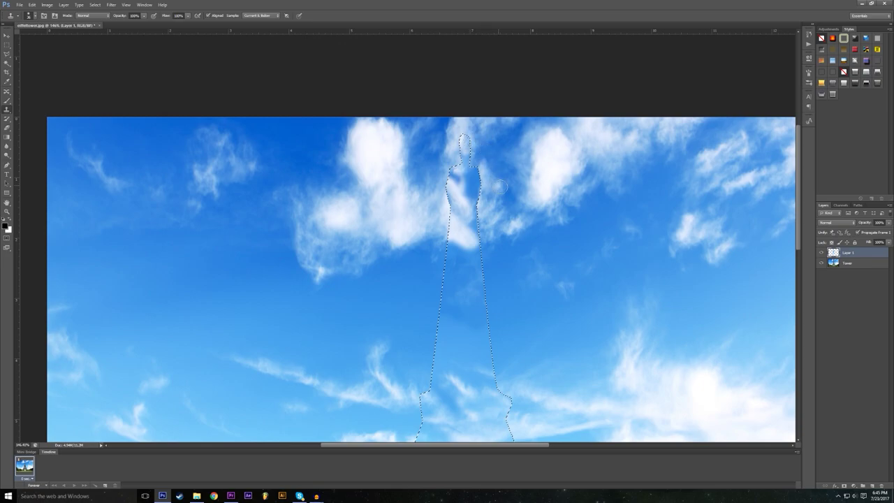
# - Clone sky and cloud texture into the former tower area where the tip was
pyautogui.scroll(-4, 498, 185)
pyautogui.moveTo(437, 160); pyautogui.dragTo(439, 168)
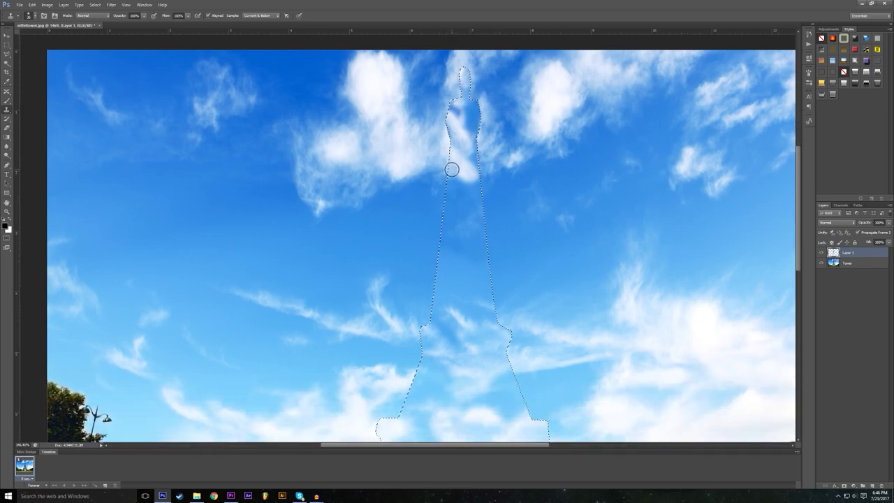
pyautogui.moveTo(526, 148); pyautogui.dragTo(483, 148)
pyautogui.moveTo(457, 118); pyautogui.dragTo(455, 141)
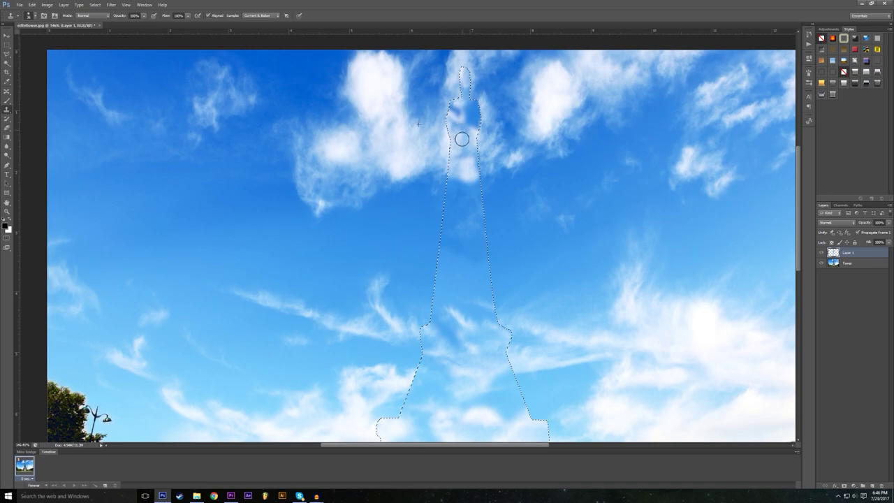
pyautogui.scroll(-2, 435, 191)
pyautogui.scroll(1, 417, 203)
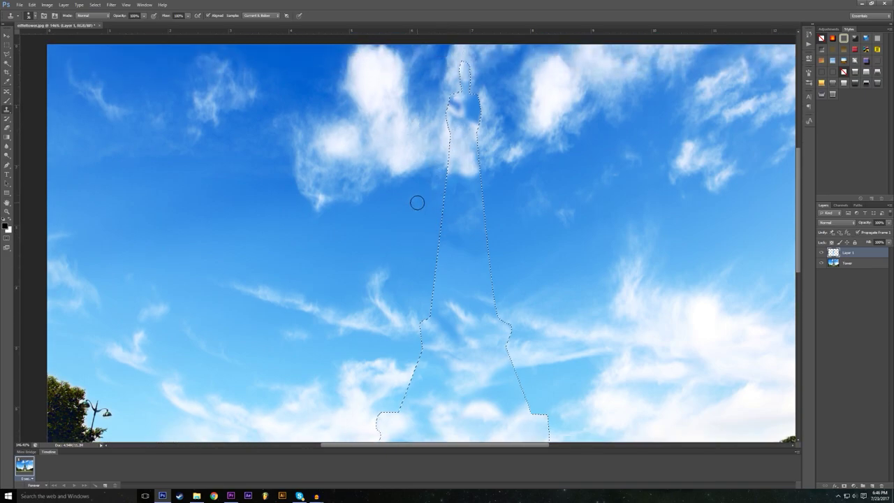
pyautogui.moveTo(441, 123)
pyautogui.mouseDown()
pyautogui.moveTo(454, 114)
pyautogui.moveTo(438, 111)
pyautogui.moveTo(457, 103)
pyautogui.moveTo(452, 95)
pyautogui.mouseUp()
# - Resample near the tower edge, retouch the sky inside the outline, and enter 100 zoom
pyautogui.keyDown('alt'); pyautogui.click(439, 108); pyautogui.keyUp('alt')
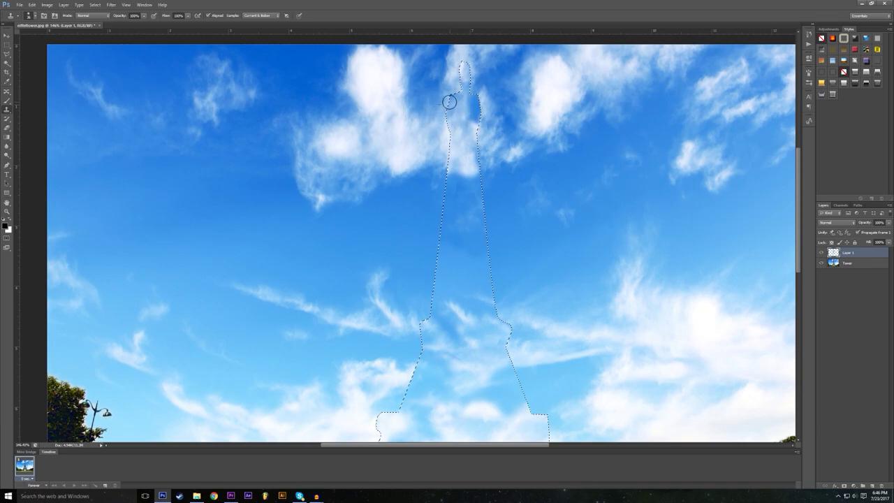
pyautogui.moveTo(478, 119); pyautogui.dragTo(469, 116)
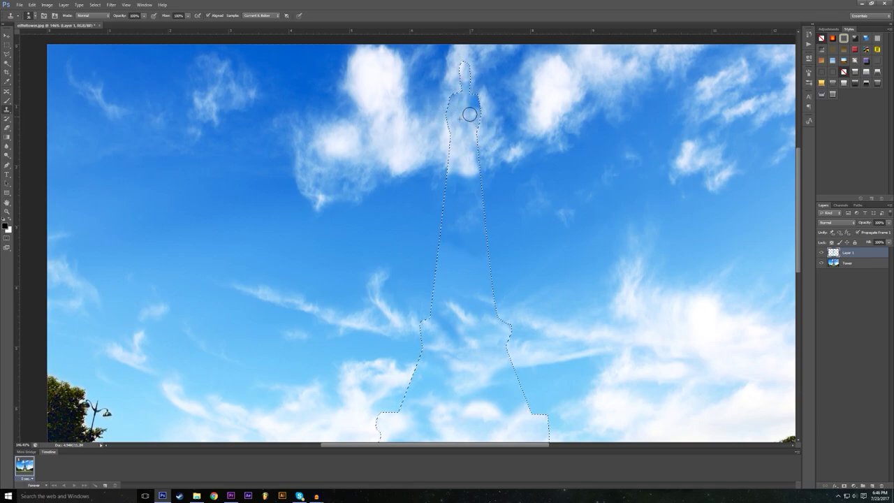
pyautogui.scroll(-4, 535, 120)
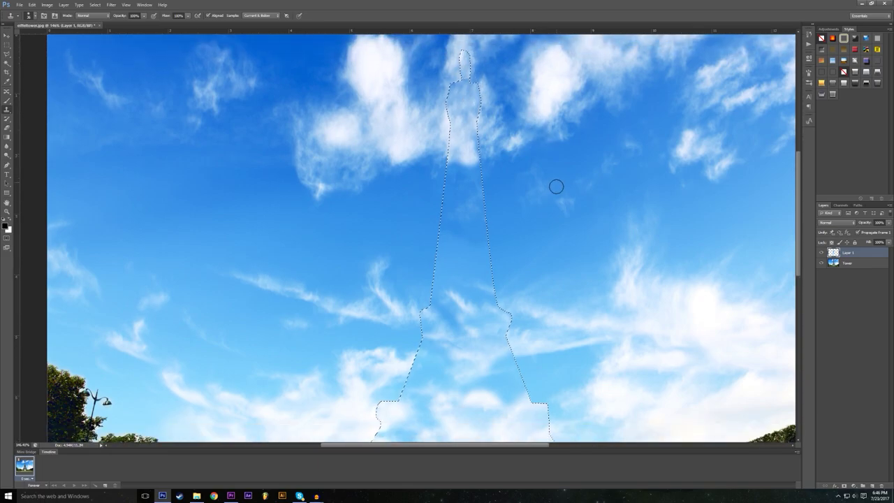
pyautogui.scroll(-3, 383, 242)
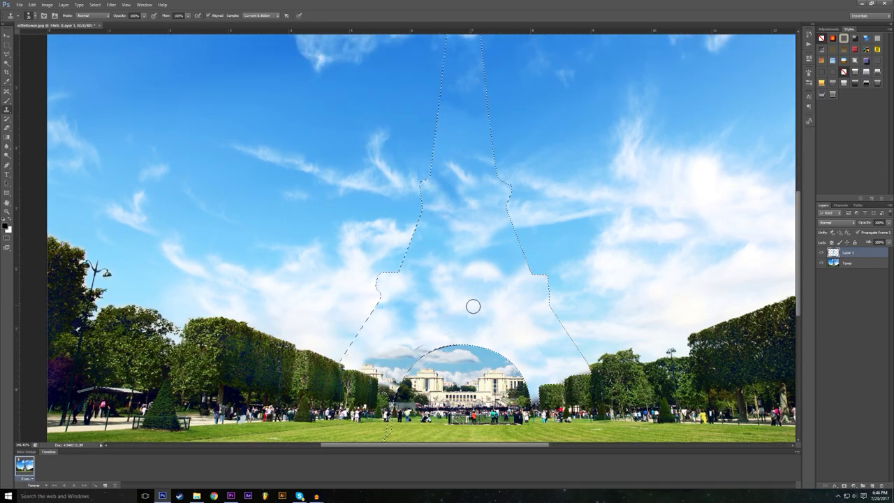
pyautogui.scroll(4, 317, 339)
pyautogui.click(27, 444)
pyautogui.write('100')
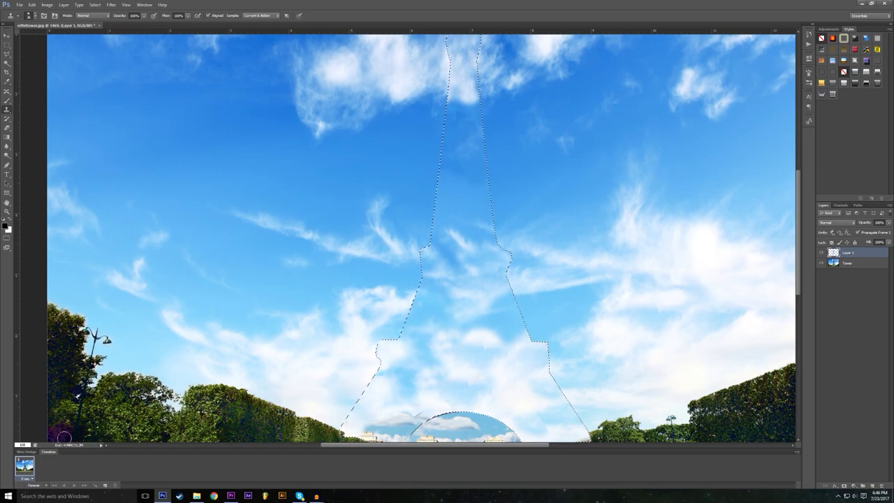
# - Apply the 100% zoom, undo the accidental move of the tower area, and deselect
pyautogui.press('Return')
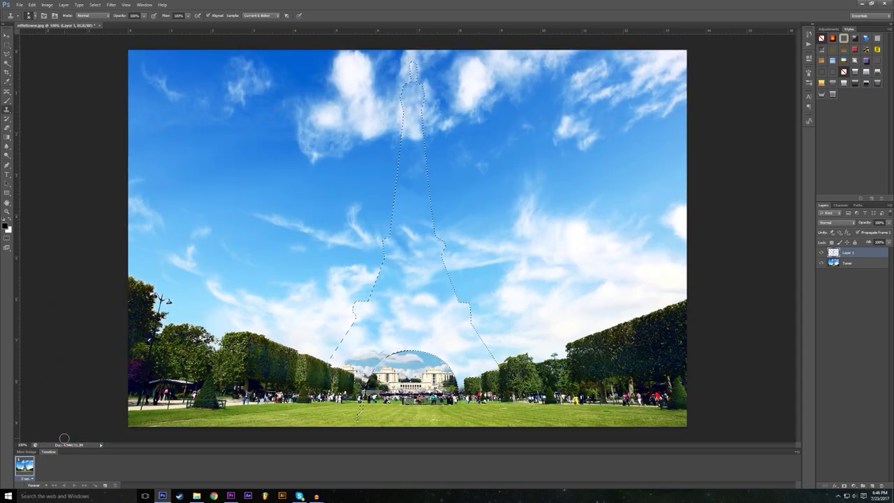
pyautogui.click(8, 35)
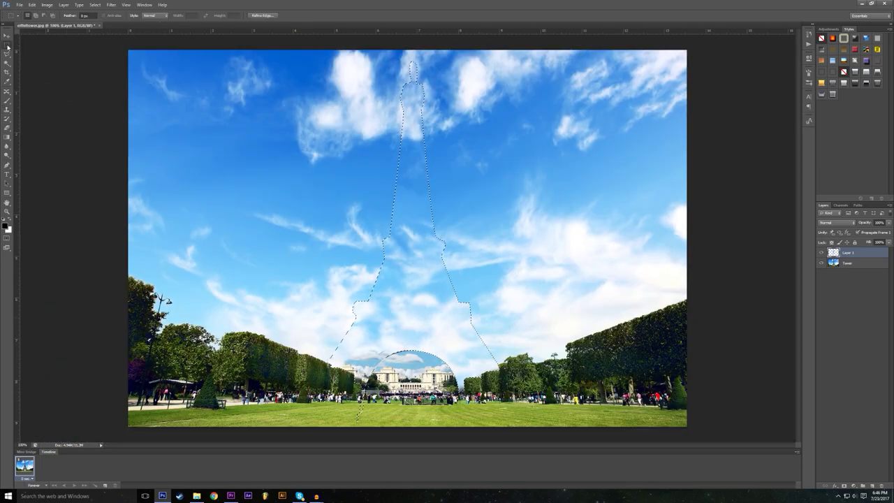
pyautogui.moveTo(360, 414); pyautogui.dragTo(362, 410)
pyautogui.click(31, 5)
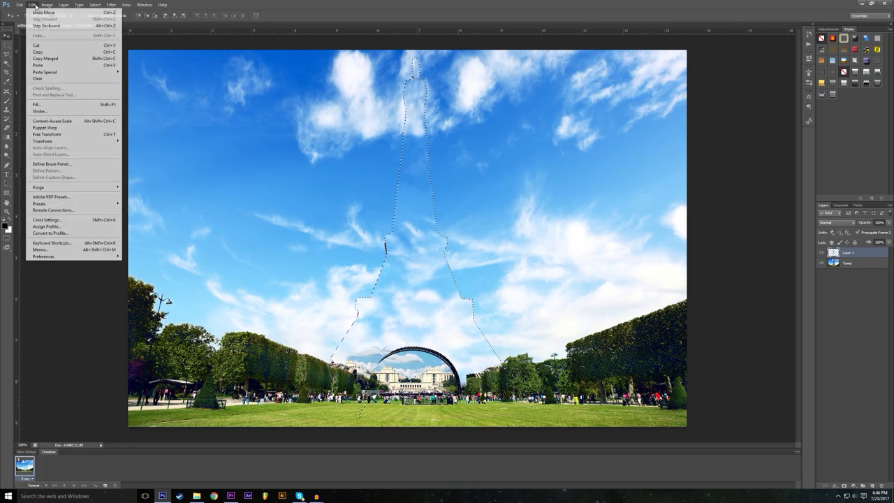
pyautogui.click(49, 11)
pyautogui.click(7, 44)
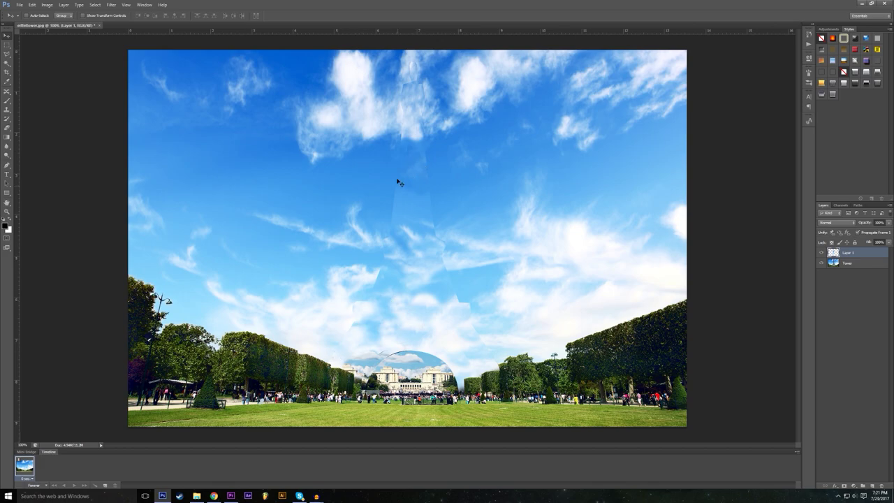
pyautogui.click(7, 147)
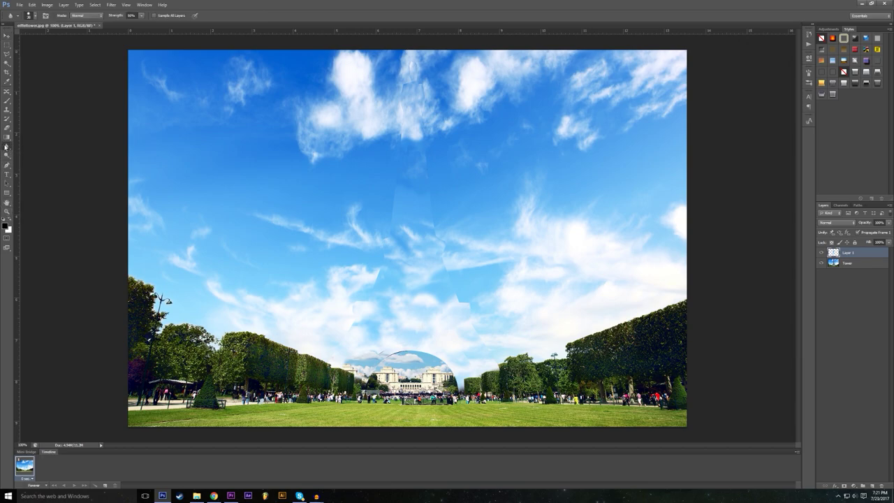
pyautogui.click(6, 211)
pyautogui.moveTo(299, 345); pyautogui.dragTo(496, 174)
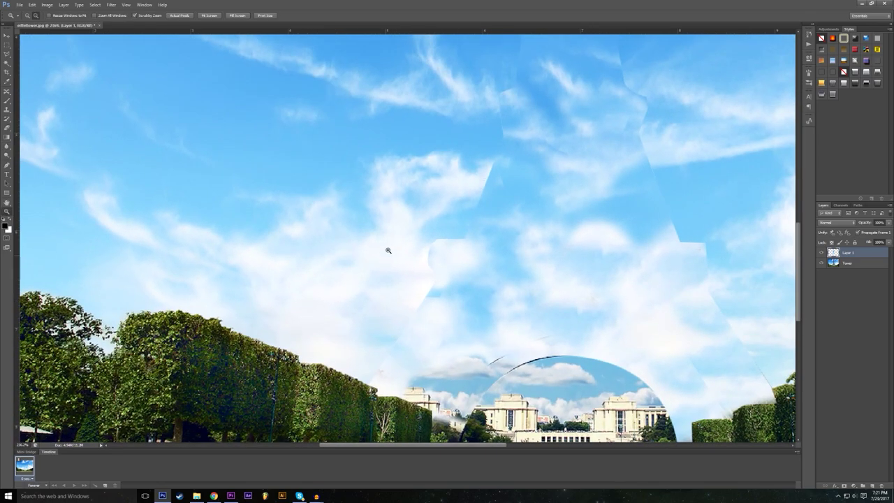
pyautogui.moveTo(461, 221)
pyautogui.mouseDown()
pyautogui.moveTo(451, 242)
pyautogui.moveTo(476, 230)
pyautogui.mouseUp()
pyautogui.scroll(-1, 477, 229)
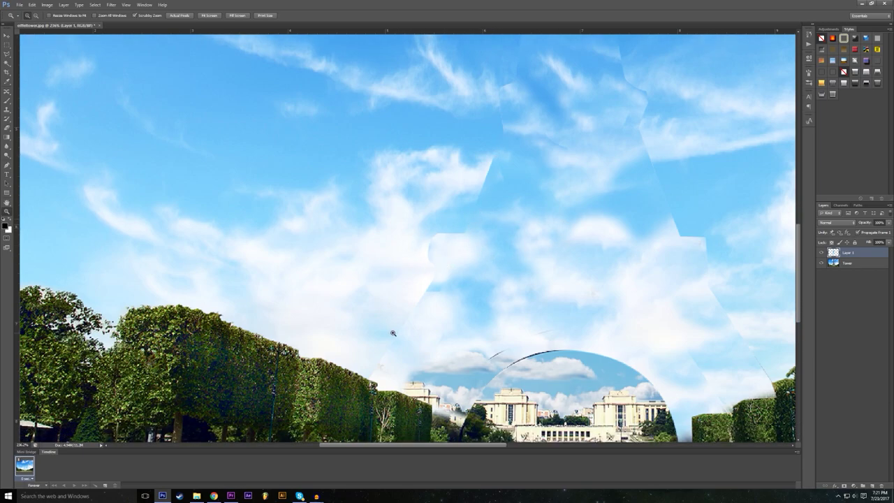
pyautogui.scroll(-1, 469, 384)
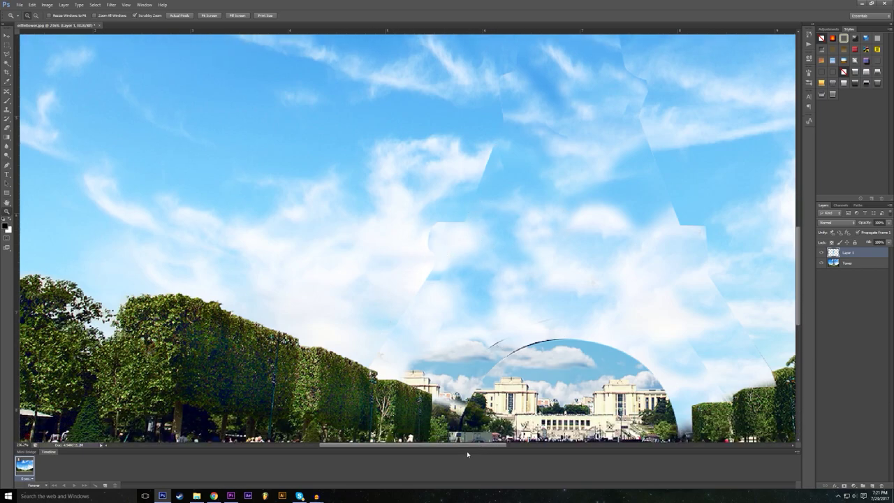
pyautogui.moveTo(465, 444); pyautogui.dragTo(482, 445)
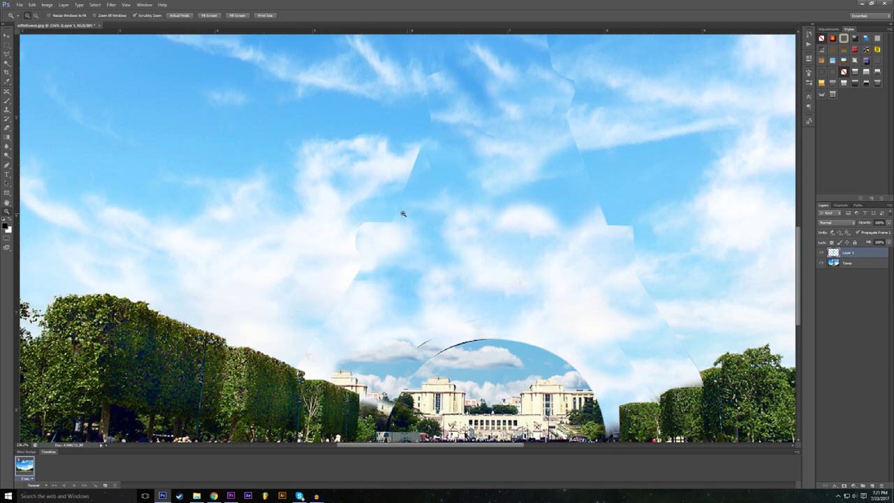
pyautogui.scroll(1, 408, 202)
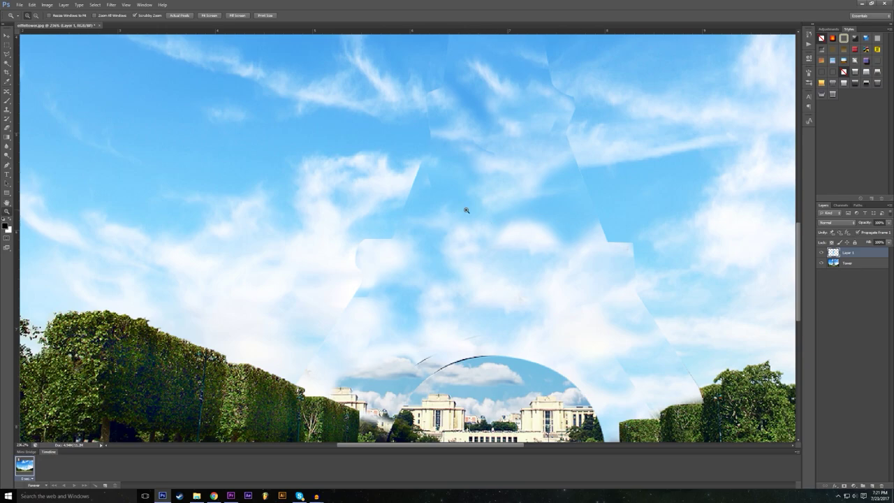
# - Select Tower together with Layer 1 and merge them with Merge Layers
pyautogui.keyDown('shift'); pyautogui.click(859, 268); pyautogui.keyUp('shift')
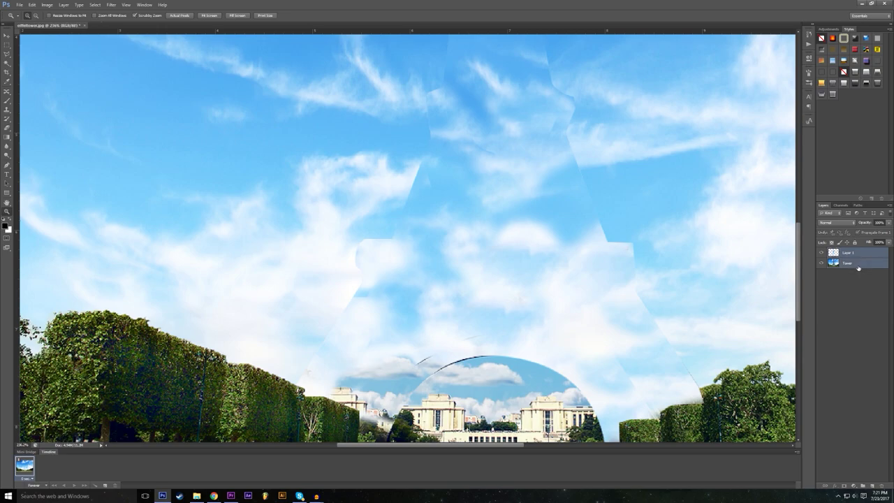
pyautogui.rightClick(859, 268)
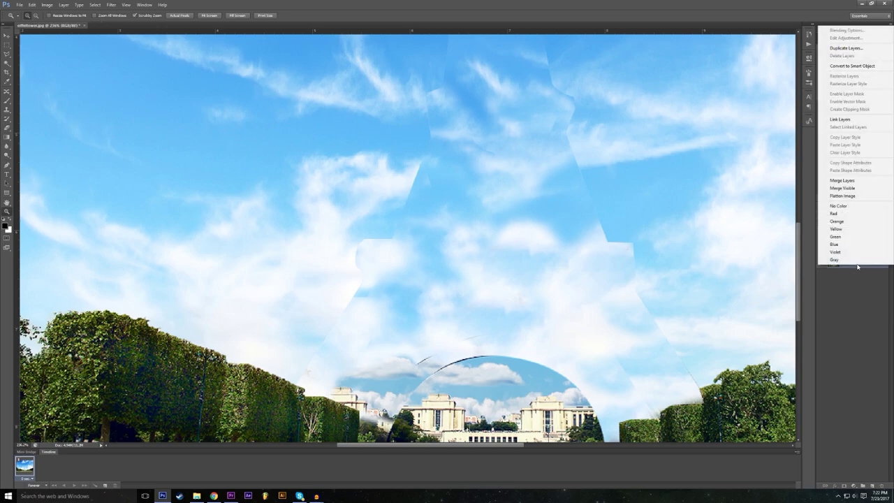
pyautogui.click(855, 183)
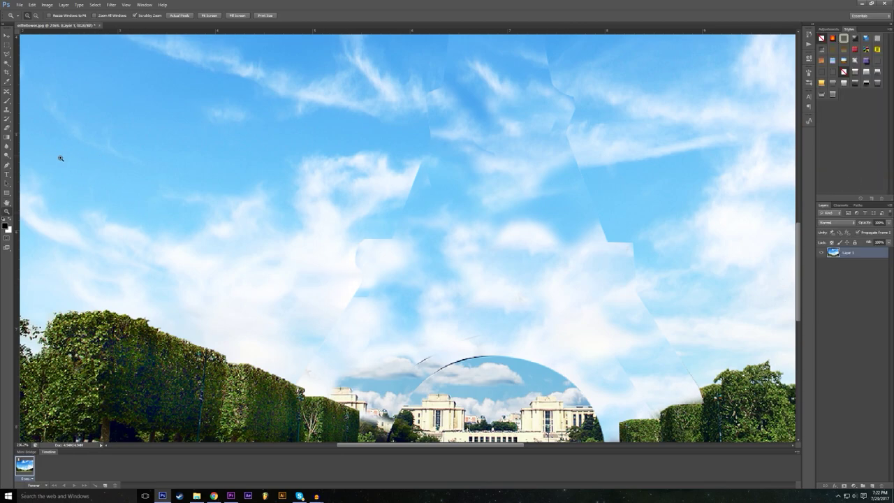
# - Blur over the cloud seams at 50% strength, smoothing the vertical seam in the sky
pyautogui.click(7, 146)
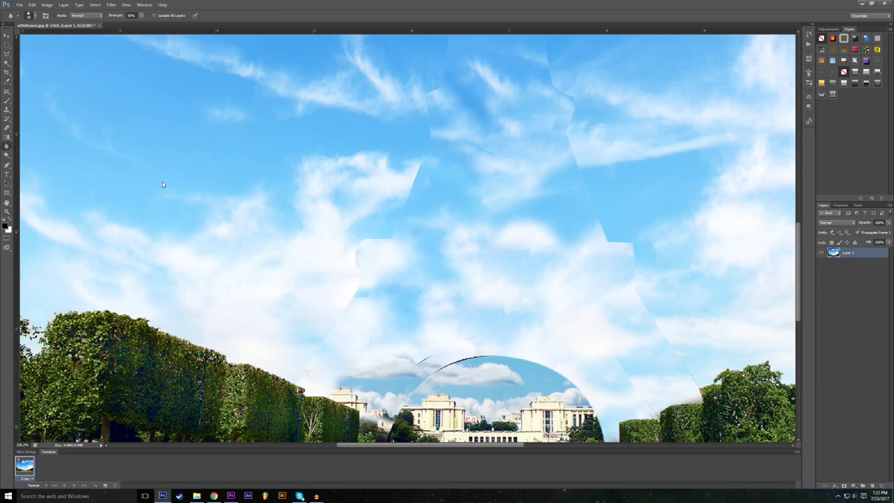
pyautogui.scroll(-1, 334, 286)
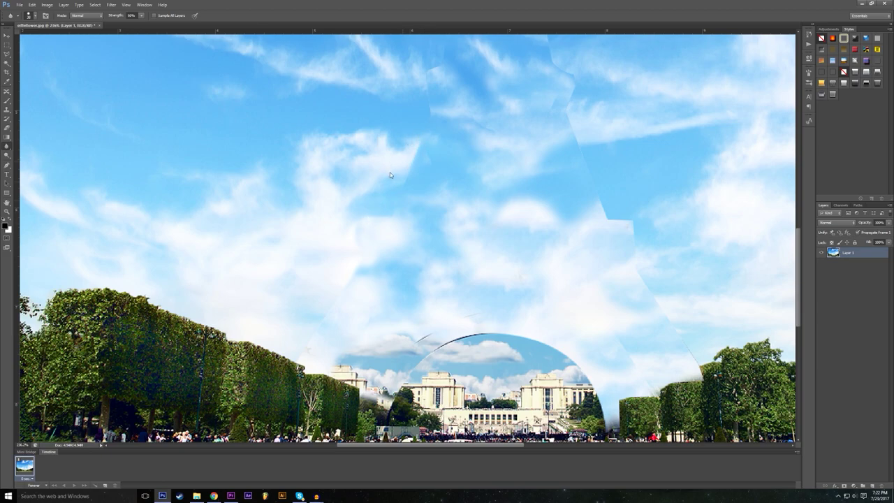
pyautogui.scroll(-2, 331, 261)
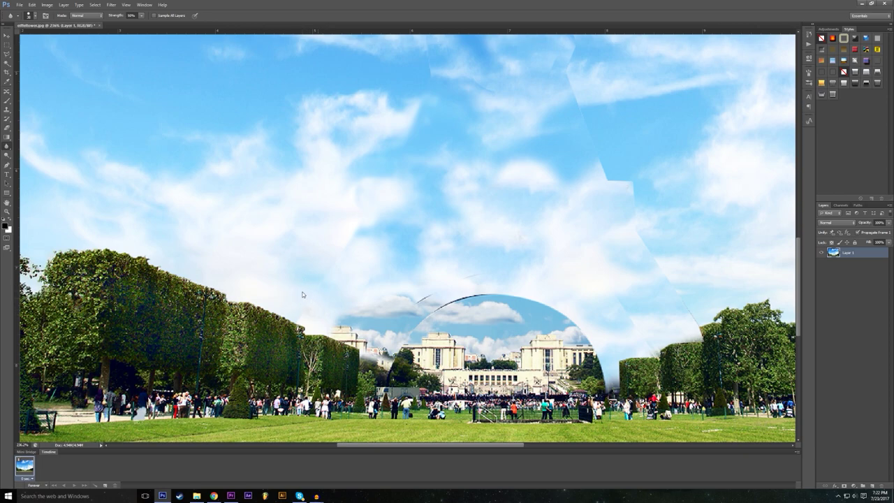
pyautogui.scroll(2, 341, 232)
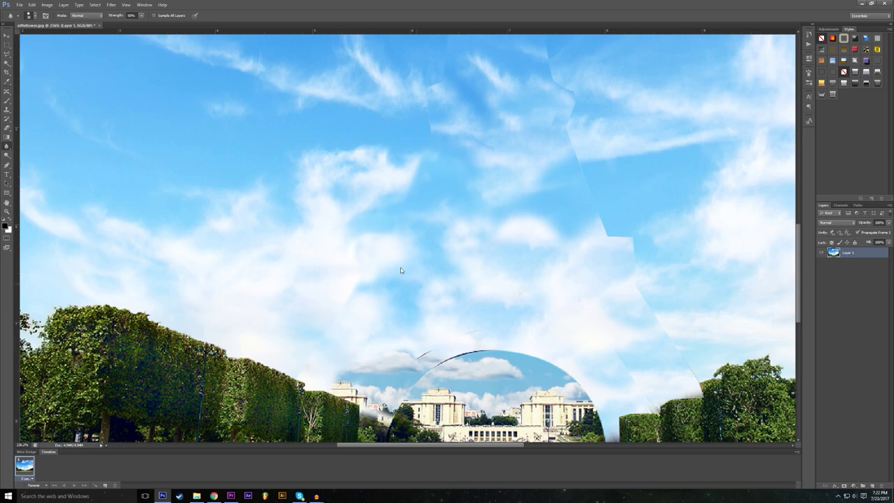
pyautogui.scroll(2, 399, 265)
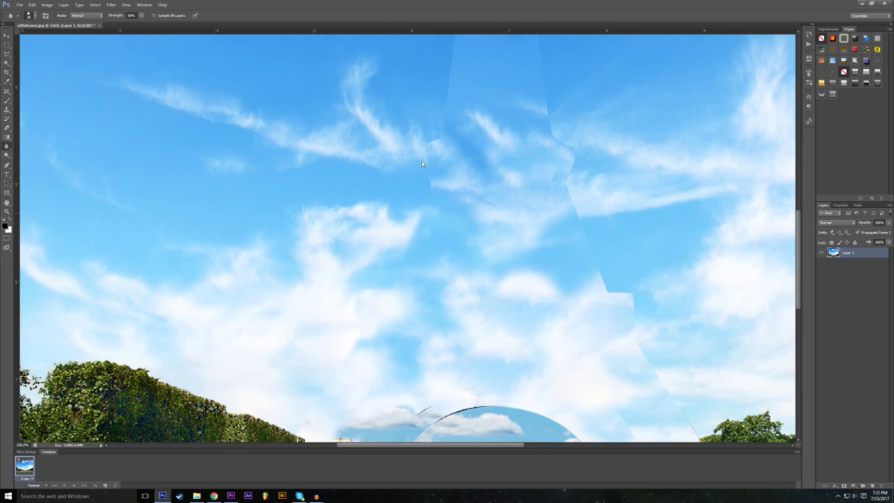
pyautogui.scroll(1, 450, 225)
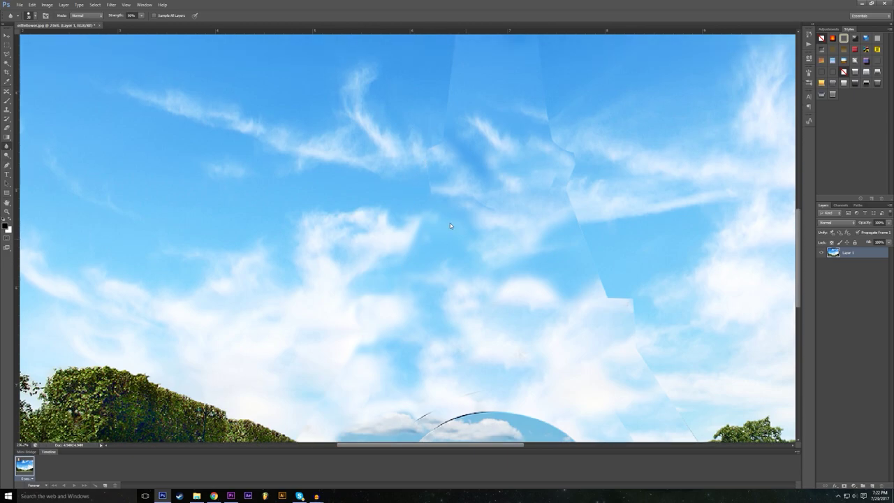
pyautogui.scroll(-3, 440, 279)
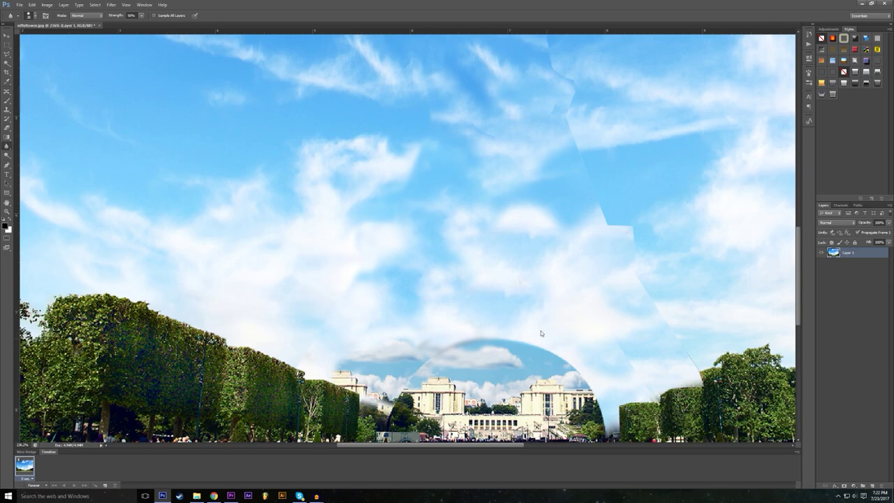
pyautogui.scroll(-1, 548, 322)
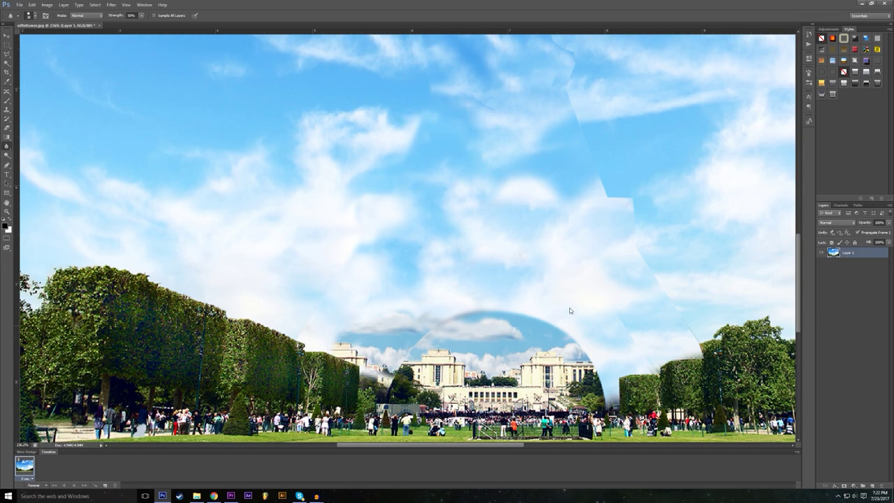
pyautogui.scroll(-10, 558, 297)
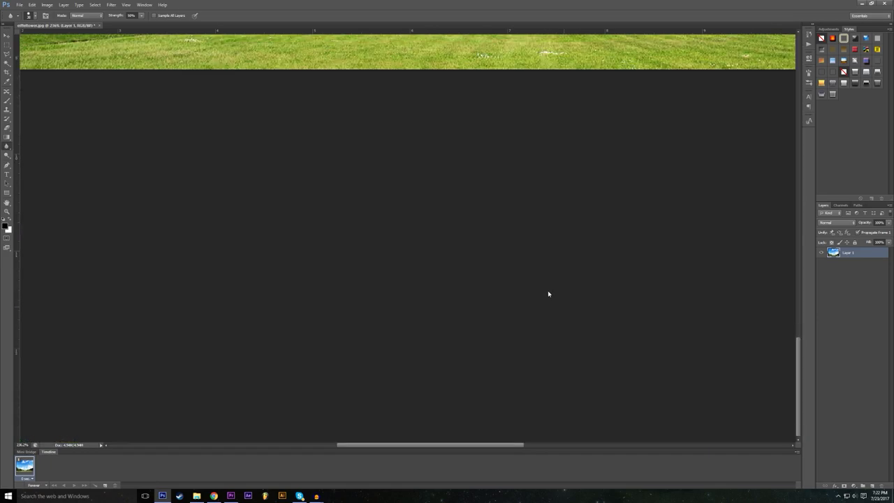
pyautogui.scroll(-4, 535, 285)
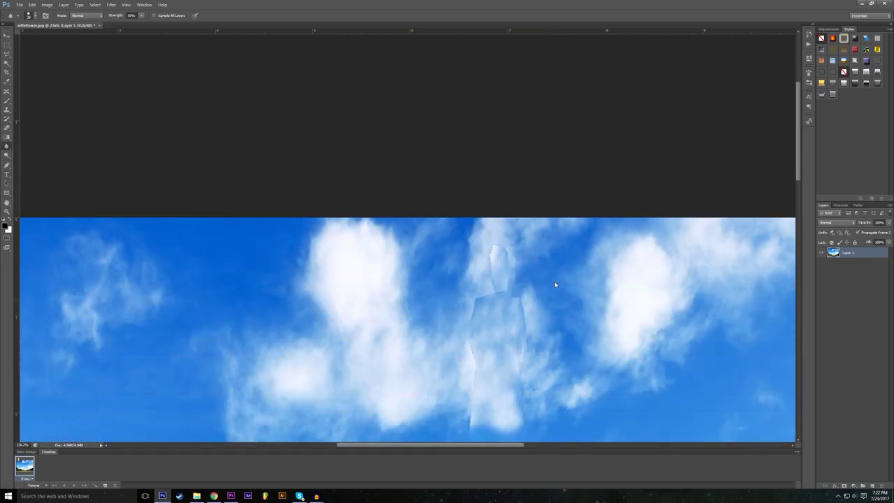
pyautogui.moveTo(800, 178); pyautogui.dragTo(805, 224)
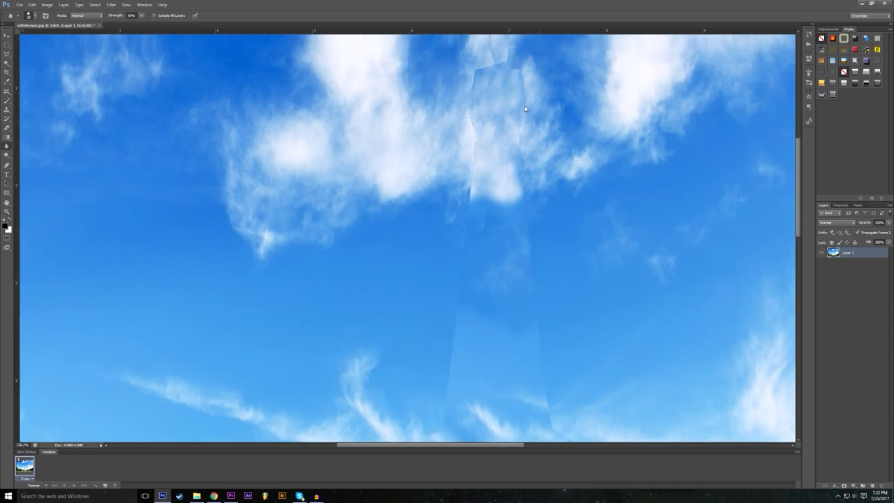
pyautogui.scroll(2, 505, 99)
pyautogui.moveTo(465, 189)
pyautogui.mouseDown()
pyautogui.moveTo(449, 214)
pyautogui.moveTo(466, 259)
pyautogui.mouseUp()
# - Set the document magnification to 100%
pyautogui.scroll(-2, 460, 219)
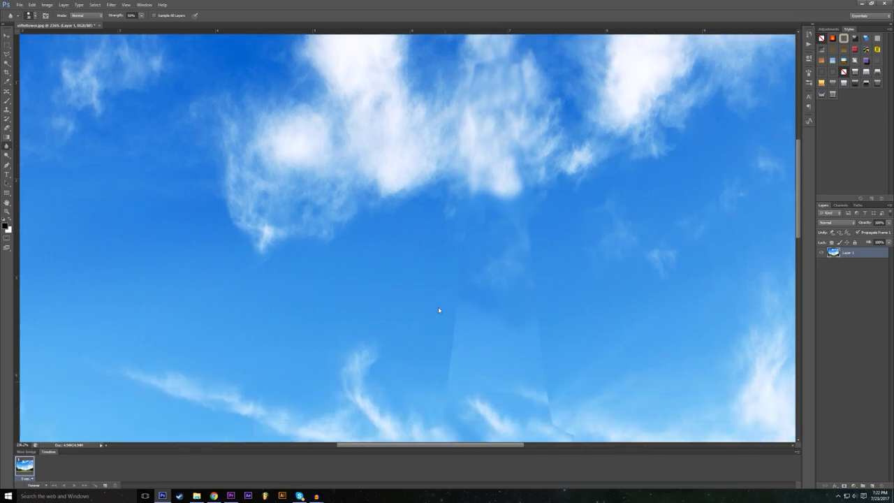
pyautogui.scroll(-1, 558, 308)
pyautogui.scroll(-4, 565, 321)
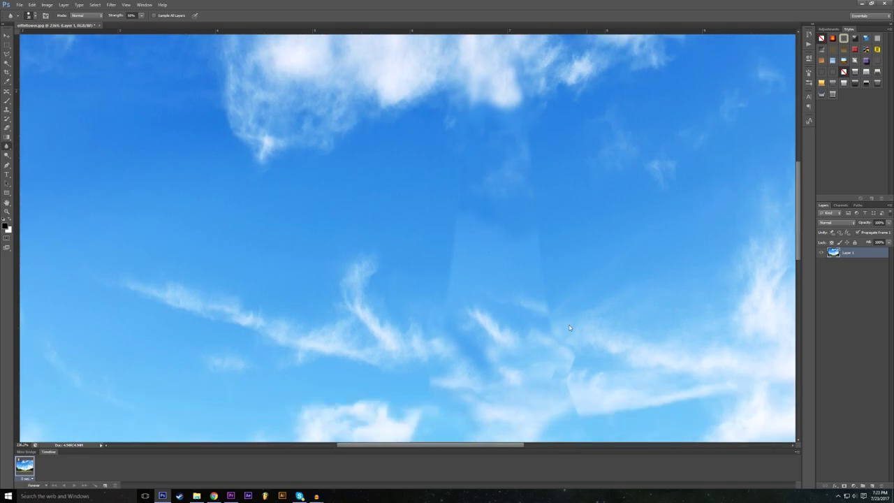
pyautogui.scroll(-4, 551, 305)
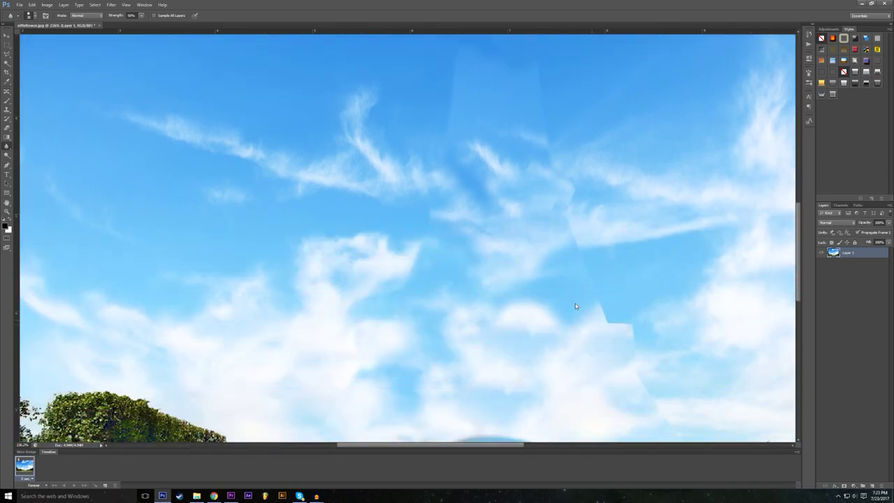
pyautogui.scroll(-1, 610, 306)
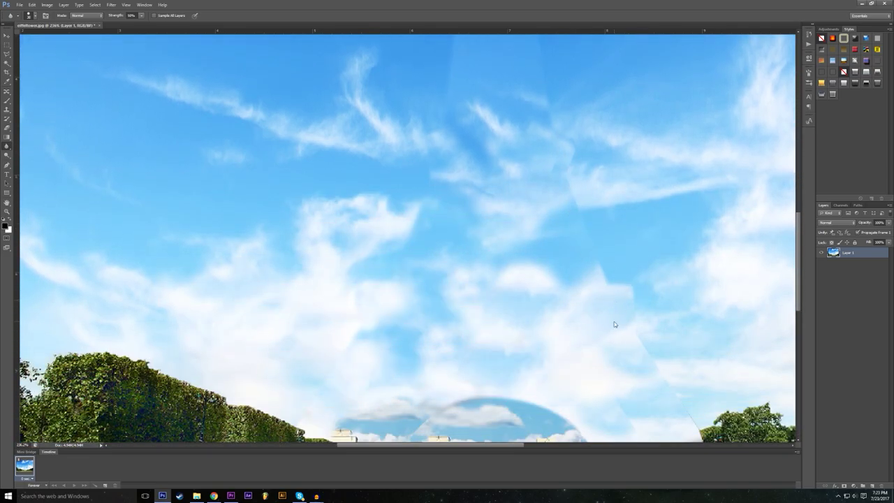
pyautogui.scroll(-1, 615, 273)
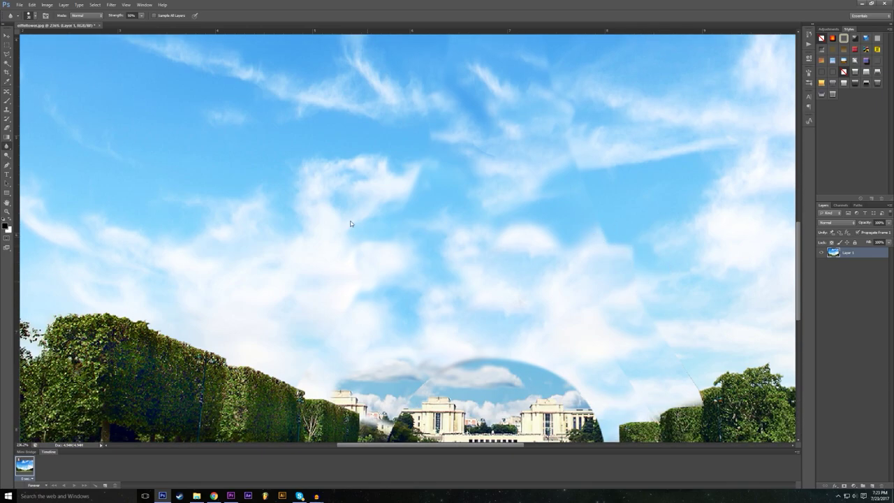
pyautogui.scroll(-1, 398, 257)
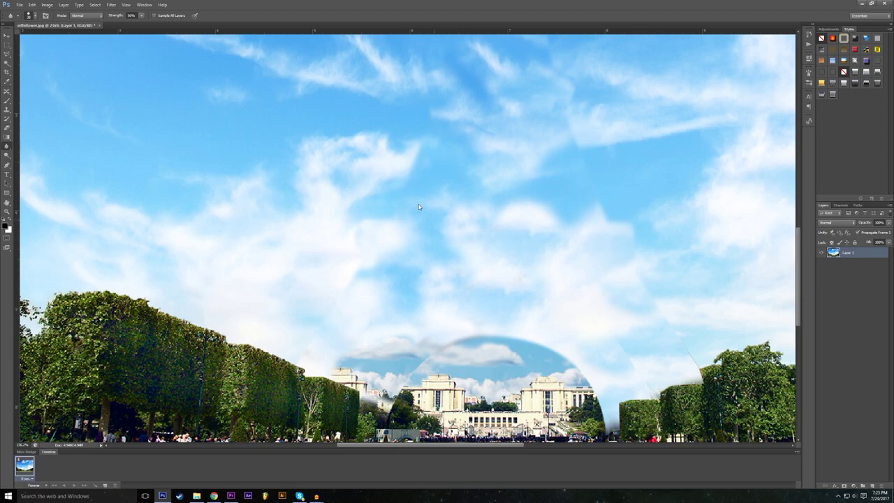
pyautogui.scroll(-1, 454, 301)
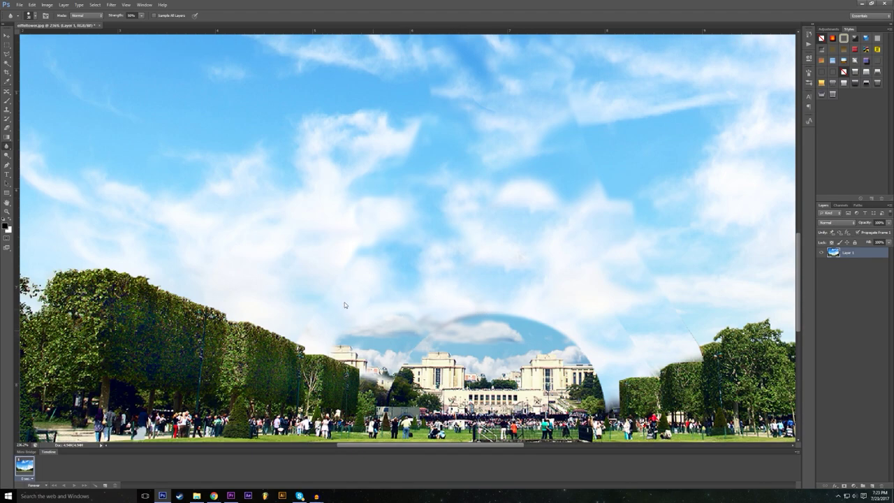
pyautogui.scroll(4, 391, 185)
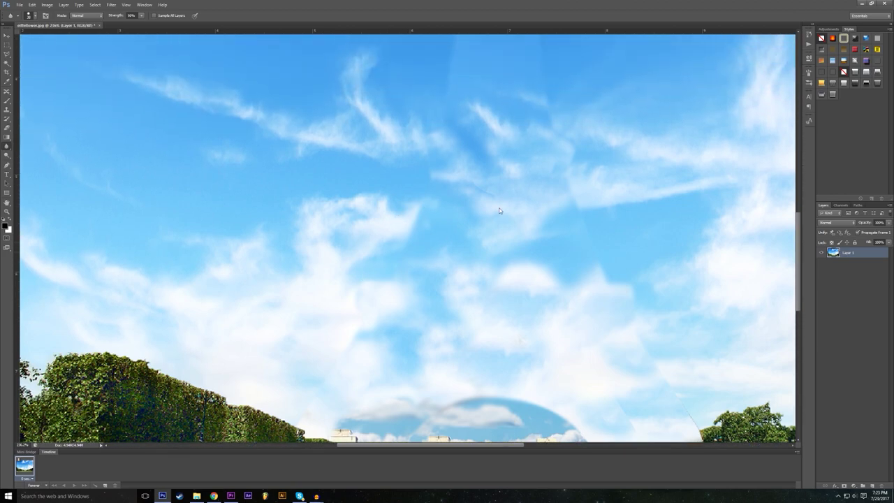
pyautogui.scroll(-2, 475, 217)
pyautogui.scroll(-2, 582, 342)
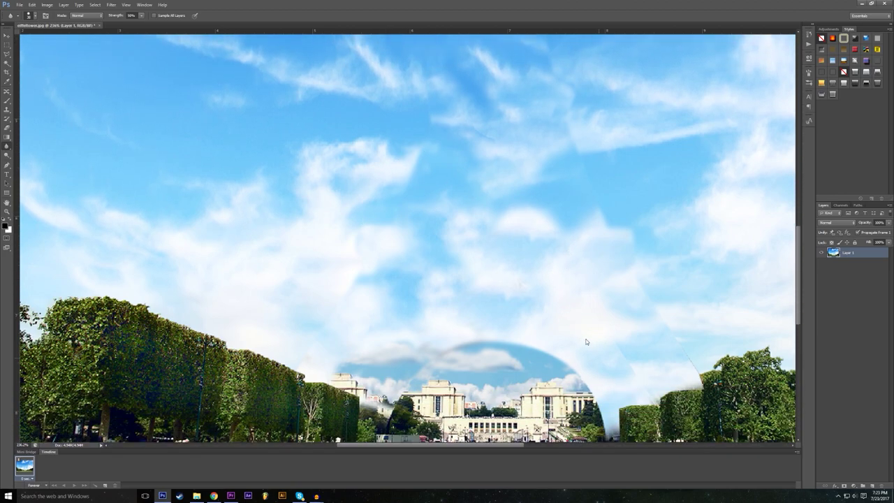
pyautogui.scroll(-4, 536, 304)
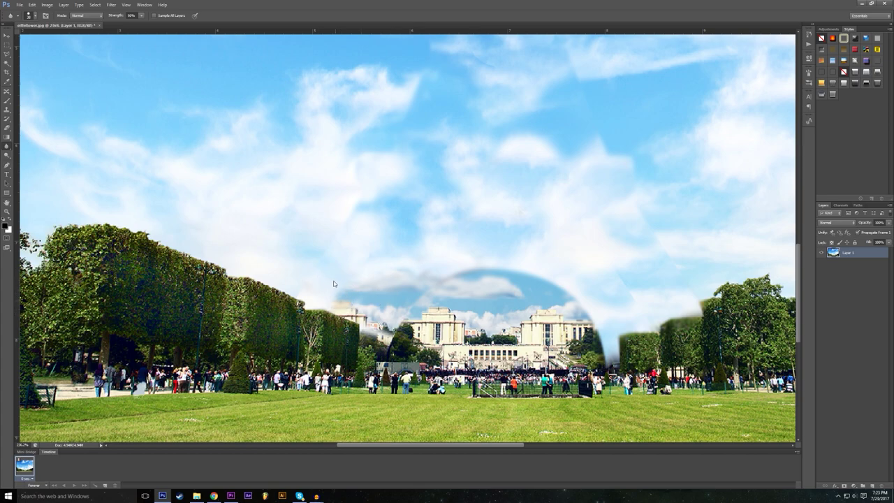
pyautogui.scroll(3, 393, 233)
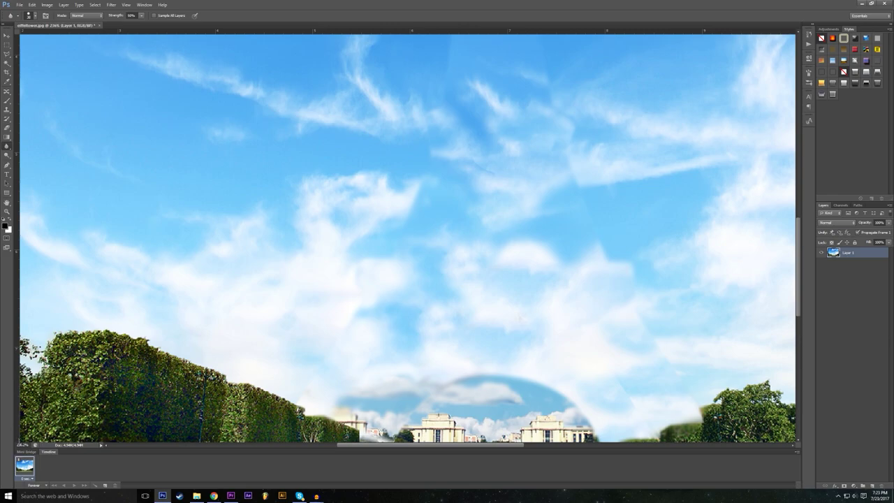
pyautogui.click(22, 444)
pyautogui.write('100')
pyautogui.press('Return')
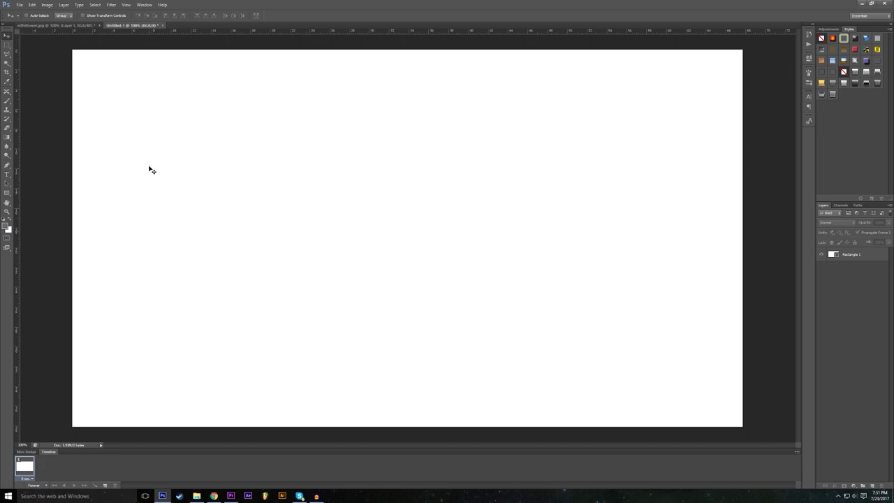
# - With the Brush tool active, add an empty Layer 1 above the Rectangle 1 layer
pyautogui.click(7, 101)
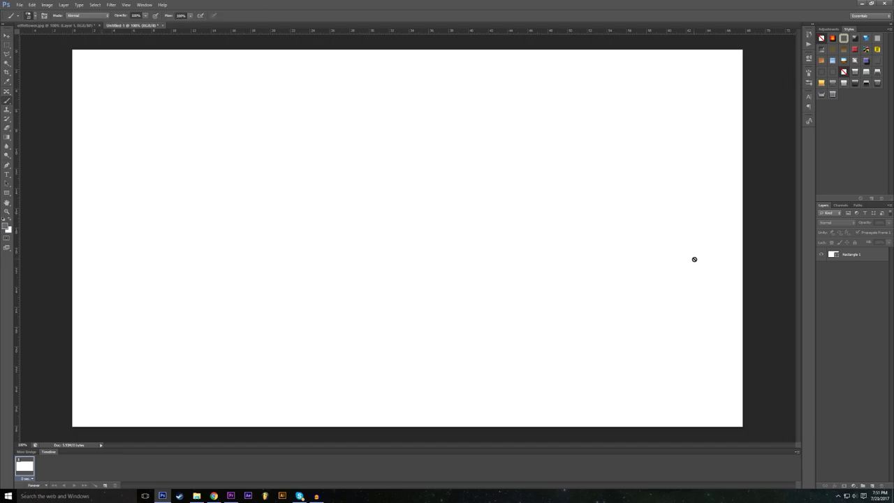
pyautogui.click(859, 257)
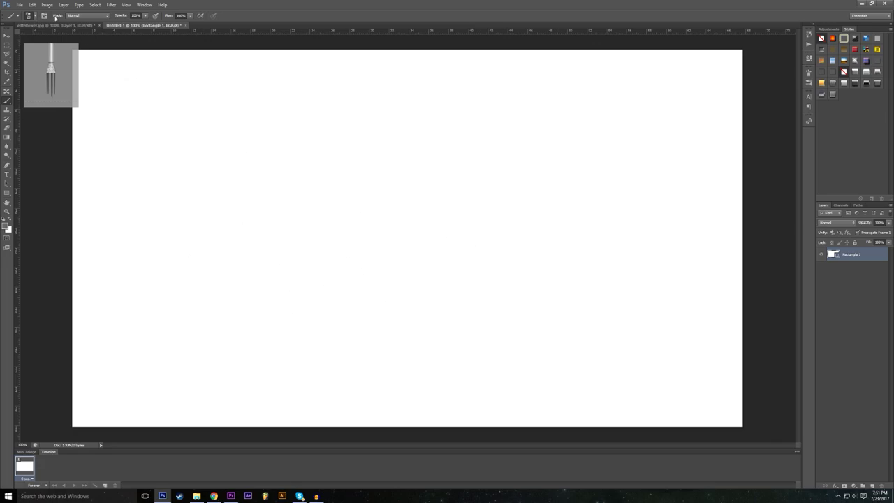
pyautogui.click(22, 4)
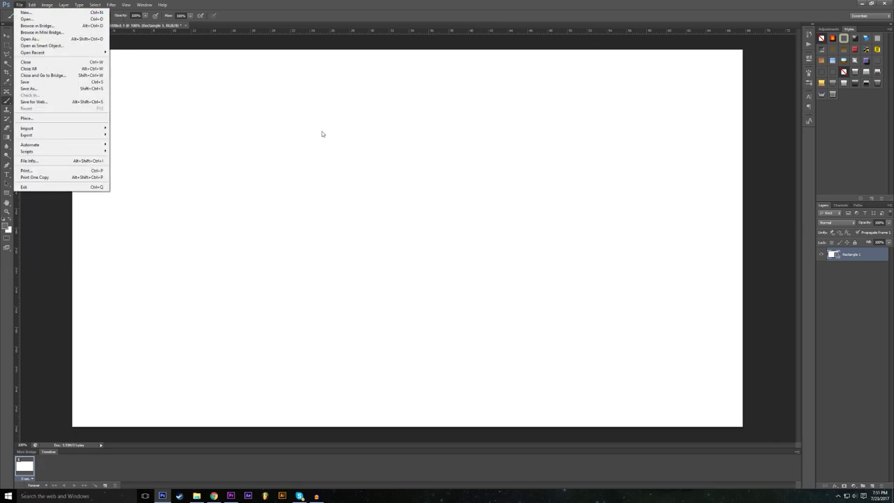
pyautogui.click(381, 92)
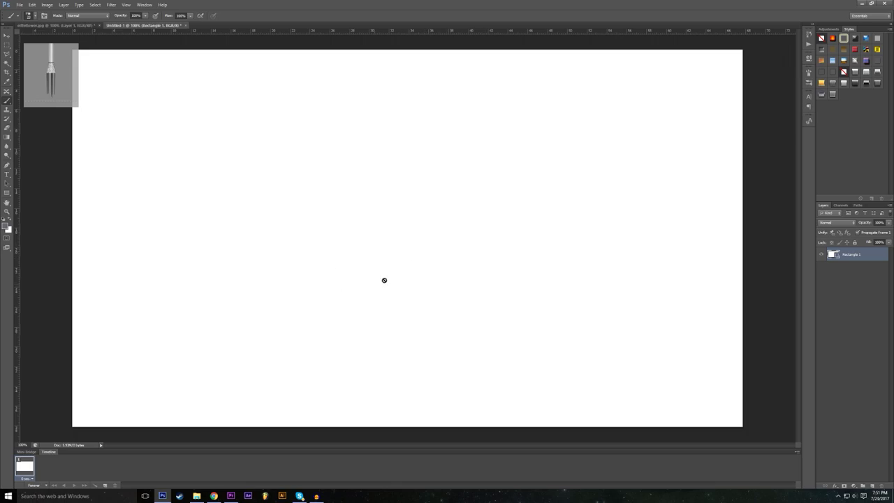
pyautogui.click(871, 485)
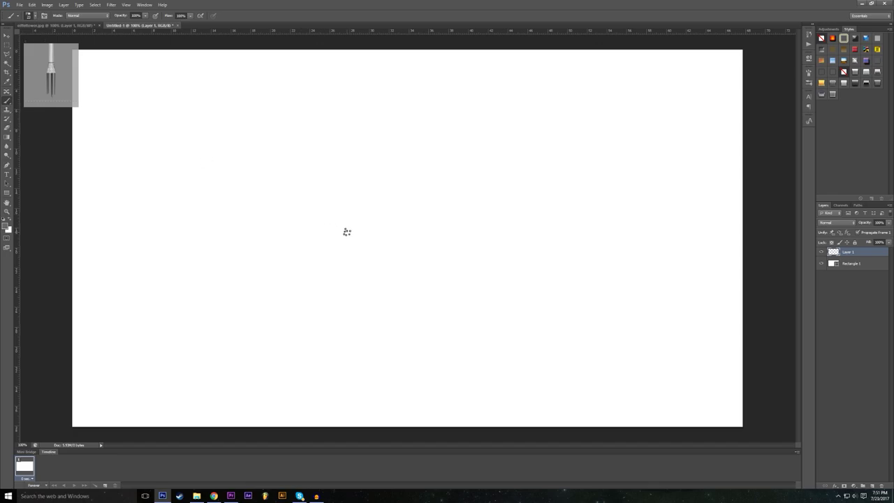
pyautogui.moveTo(28, 32)
pyautogui.click(29, 15)
pyautogui.scroll(2, 43, 76)
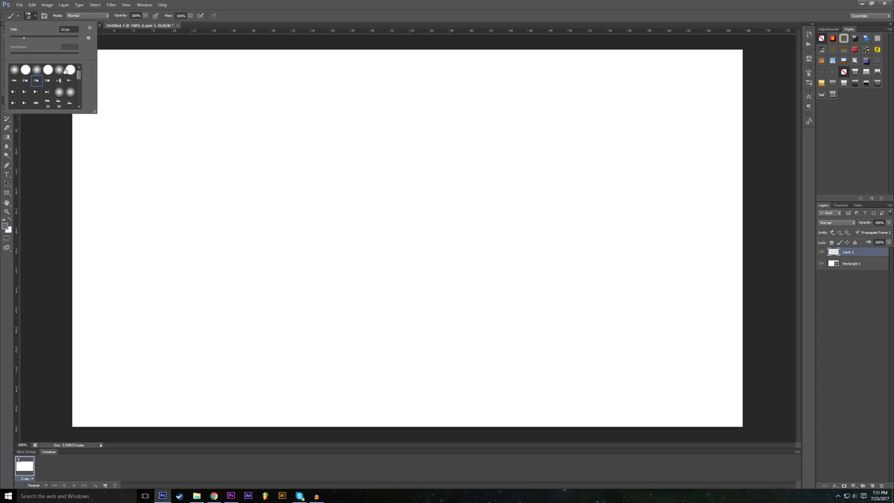
pyautogui.click(48, 70)
pyautogui.click(39, 92)
pyautogui.click(361, 3)
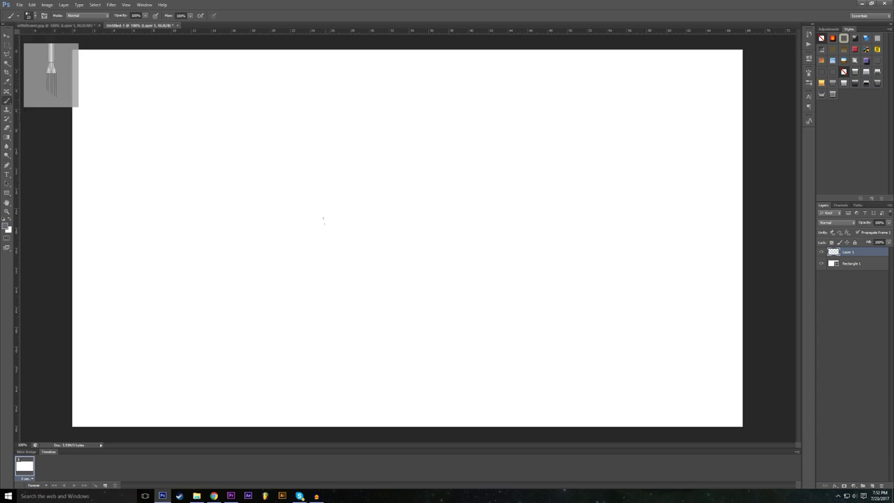
pyautogui.moveTo(243, 181)
pyautogui.mouseDown()
pyautogui.moveTo(437, 293)
pyautogui.moveTo(473, 200)
pyautogui.moveTo(463, 141)
pyautogui.moveTo(569, 322)
pyautogui.moveTo(272, 356)
pyautogui.moveTo(129, 234)
pyautogui.moveTo(347, 197)
pyautogui.mouseUp()
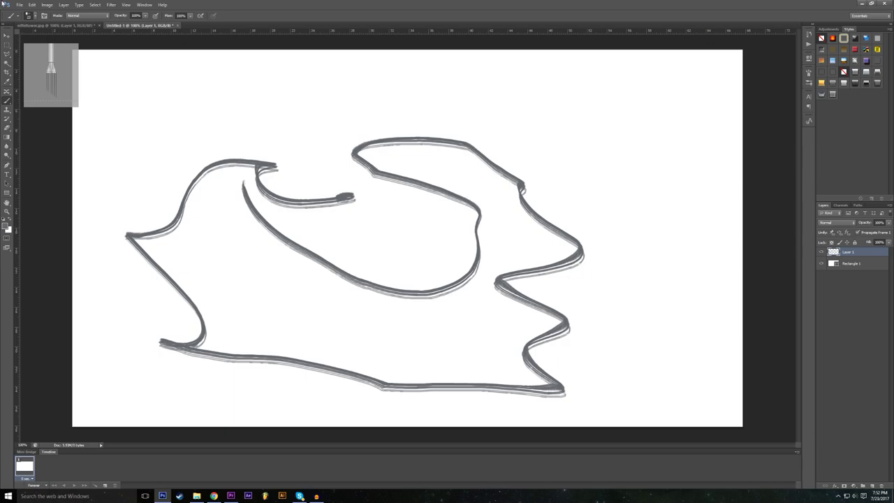
pyautogui.click(31, 4)
pyautogui.click(49, 13)
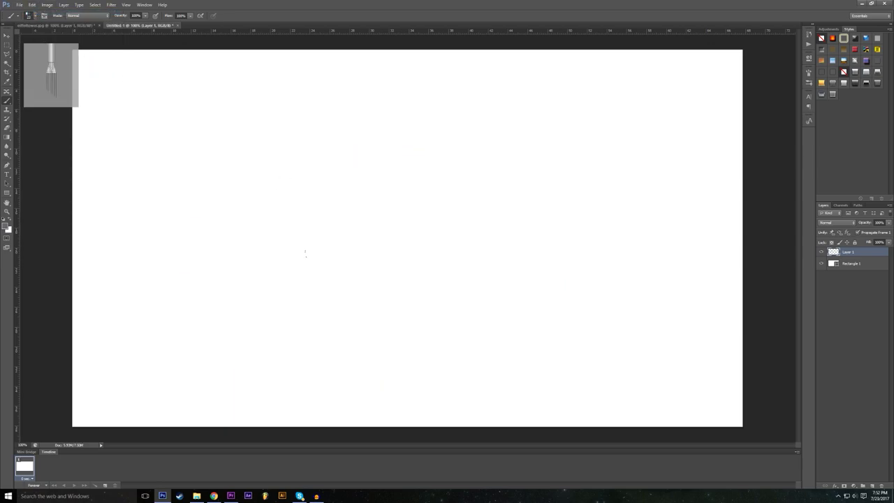
pyautogui.rightClick(59, 51)
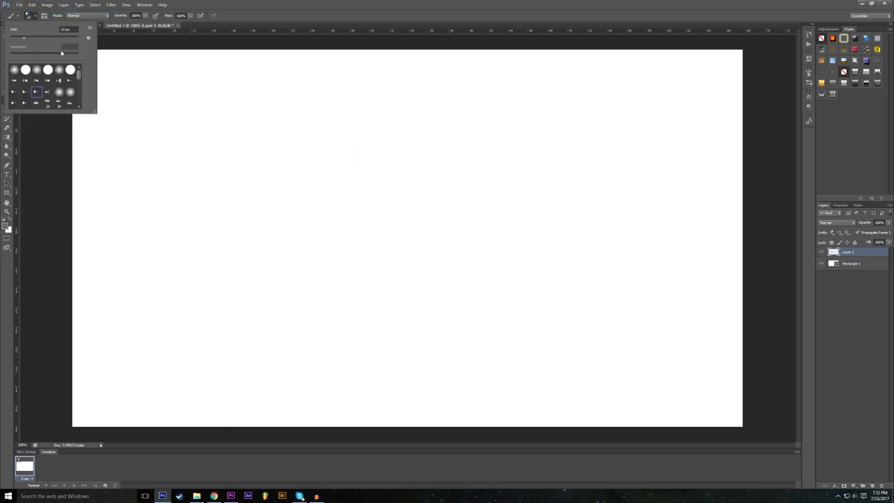
pyautogui.click(17, 71)
pyautogui.moveTo(240, 167)
pyautogui.mouseDown()
pyautogui.moveTo(398, 272)
pyautogui.moveTo(417, 224)
pyautogui.moveTo(474, 193)
pyautogui.moveTo(560, 287)
pyautogui.moveTo(377, 344)
pyautogui.moveTo(250, 251)
pyautogui.moveTo(252, 292)
pyautogui.mouseUp()
pyautogui.click(31, 4)
pyautogui.click(40, 13)
pyautogui.click(33, 15)
pyautogui.click(22, 72)
pyautogui.click(16, 71)
pyautogui.moveTo(241, 153)
pyautogui.mouseDown()
pyautogui.moveTo(255, 247)
pyautogui.moveTo(374, 329)
pyautogui.mouseUp()
pyautogui.moveTo(289, 324)
pyautogui.mouseDown()
pyautogui.moveTo(217, 321)
pyautogui.moveTo(136, 221)
pyautogui.moveTo(171, 213)
pyautogui.mouseUp()
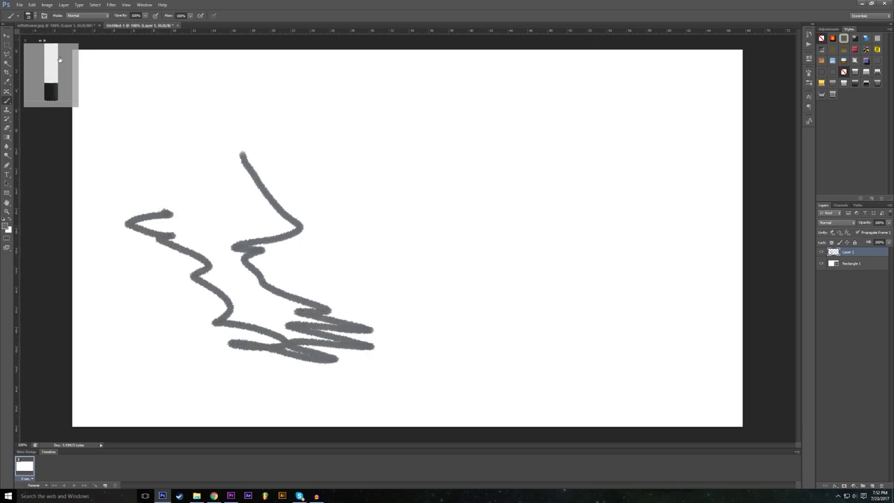
pyautogui.click(26, 5)
pyautogui.click(42, 130)
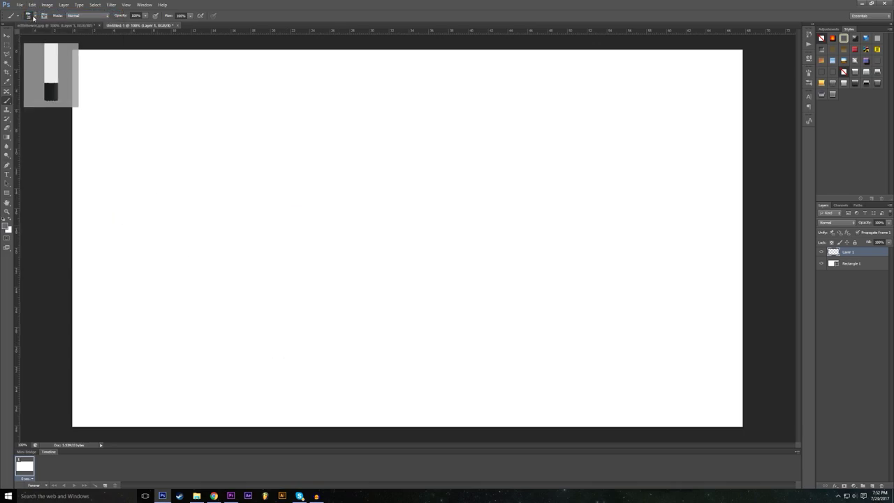
pyautogui.click(28, 15)
# - Choose a hard round brush at 100% hardness and paint two grey freehand strokes
pyautogui.scroll(1, 30, 80)
pyautogui.click(25, 70)
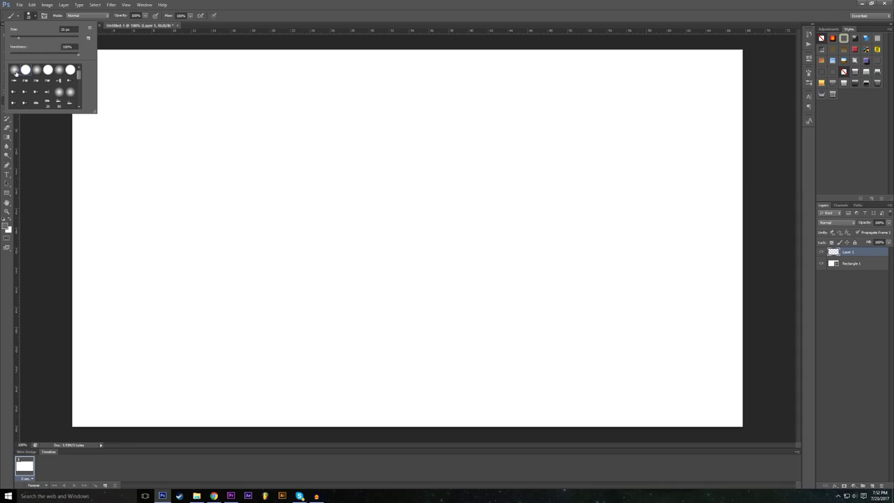
pyautogui.click(15, 69)
pyautogui.click(25, 71)
pyautogui.moveTo(19, 59); pyautogui.dragTo(134, 59)
pyautogui.moveTo(235, 146)
pyautogui.mouseDown()
pyautogui.moveTo(346, 241)
pyautogui.moveTo(329, 234)
pyautogui.moveTo(275, 266)
pyautogui.moveTo(294, 294)
pyautogui.moveTo(294, 351)
pyautogui.mouseUp()
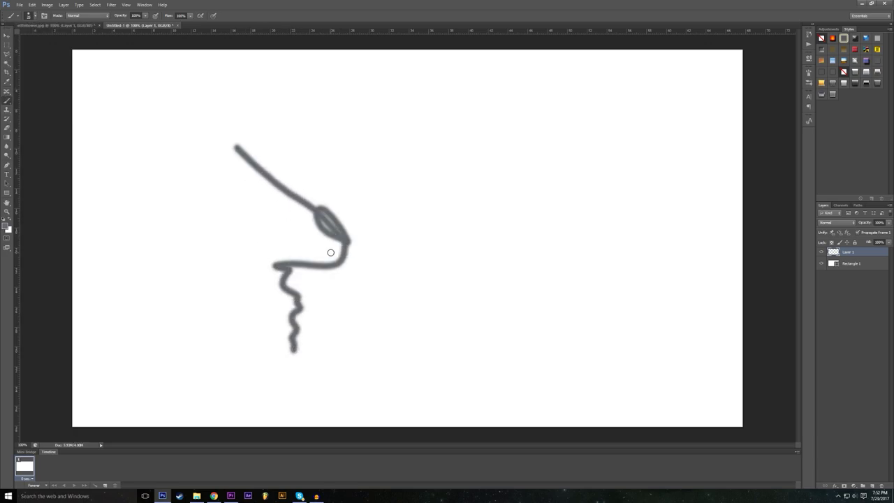
pyautogui.click(34, 16)
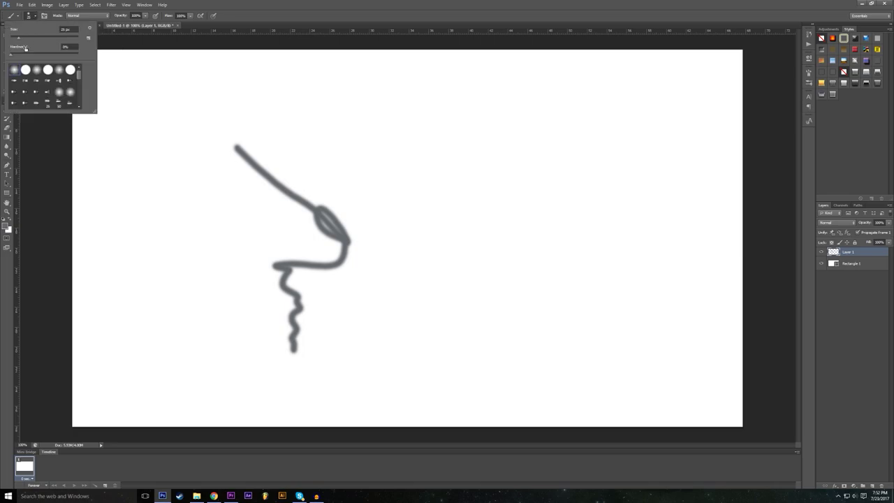
pyautogui.moveTo(27, 55); pyautogui.dragTo(41, 56)
pyautogui.moveTo(360, 154)
pyautogui.mouseDown()
pyautogui.moveTo(444, 217)
pyautogui.moveTo(460, 269)
pyautogui.moveTo(452, 328)
pyautogui.moveTo(484, 337)
pyautogui.moveTo(421, 370)
pyautogui.moveTo(350, 345)
pyautogui.moveTo(386, 297)
pyautogui.moveTo(387, 248)
pyautogui.mouseUp()
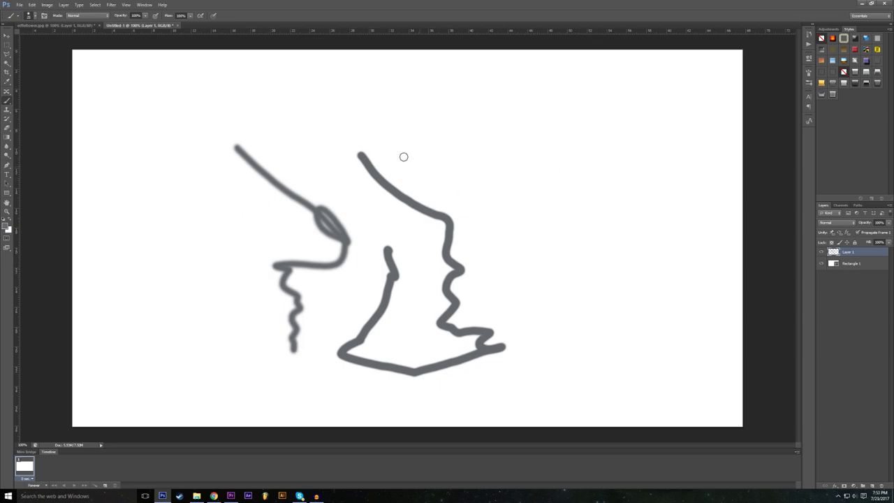
# - Shift-click a web of connected straight grey lines, ending with a long horizontal bottom line
pyautogui.click(395, 127)
pyautogui.moveTo(130, 221); pyautogui.dragTo(184, 221)
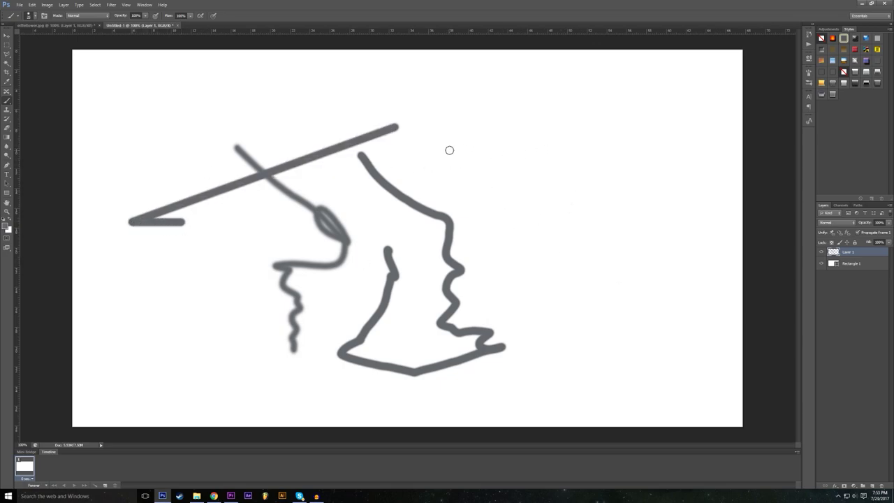
pyautogui.keyDown('shift'); pyautogui.click(565, 301); pyautogui.keyUp('shift')
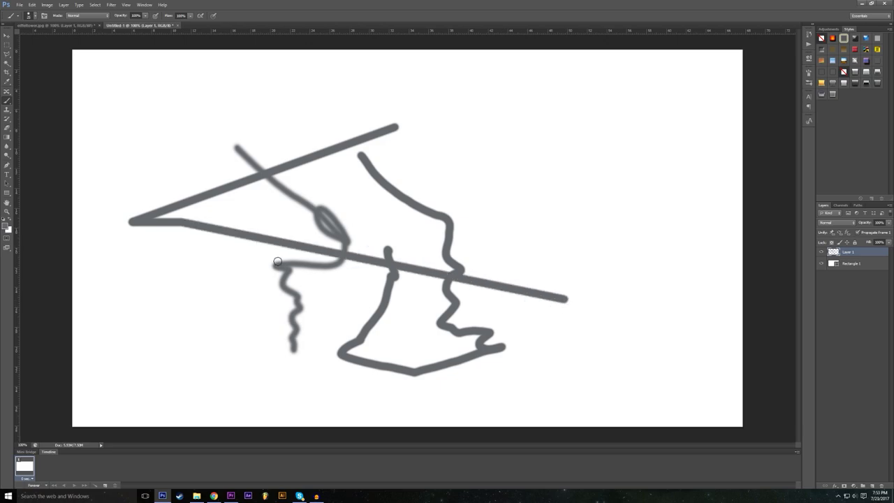
pyautogui.keyDown('shift'); pyautogui.click(561, 170); pyautogui.keyUp('shift')
pyautogui.keyDown('shift'); pyautogui.click(479, 177); pyautogui.keyUp('shift')
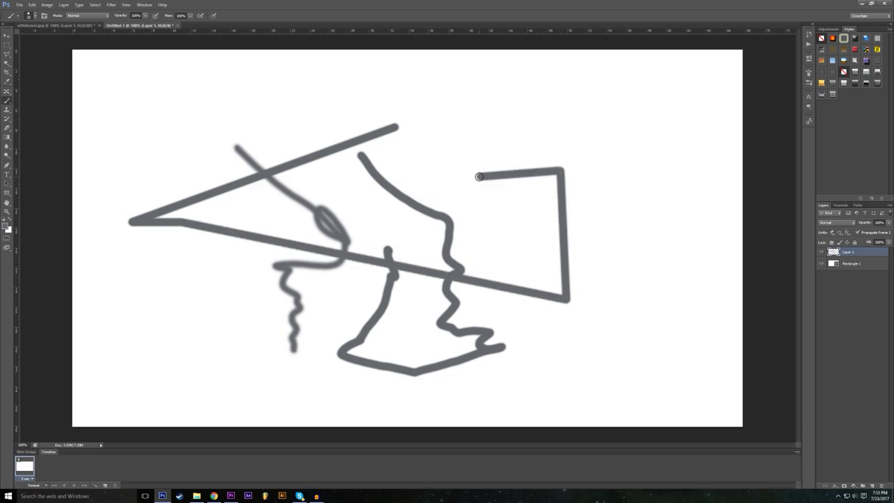
pyautogui.keyDown('shift'); pyautogui.click(646, 291); pyautogui.keyUp('shift')
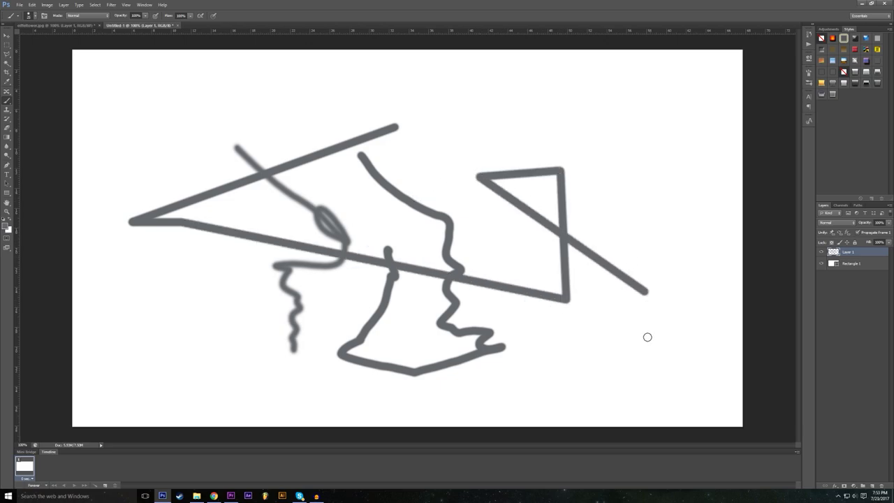
pyautogui.keyDown('shift'); pyautogui.click(706, 118); pyautogui.keyUp('shift')
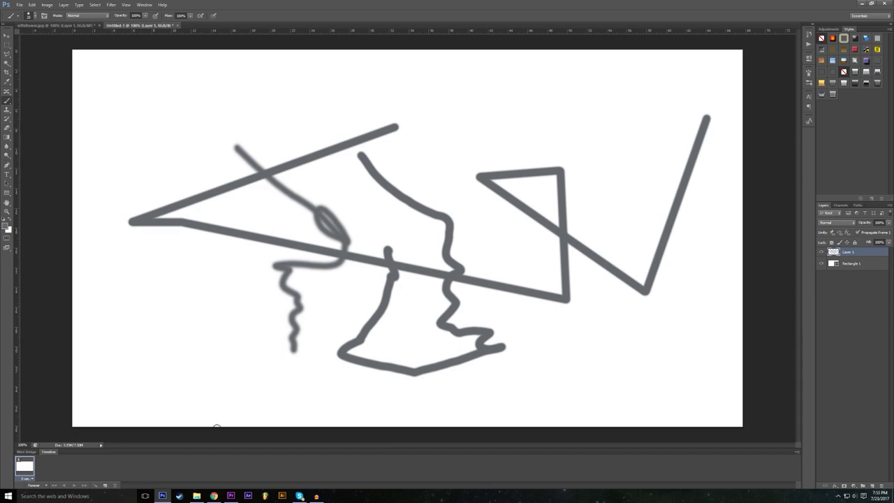
pyautogui.keyDown('shift'); pyautogui.click(287, 408); pyautogui.keyUp('shift')
pyautogui.click(137, 400)
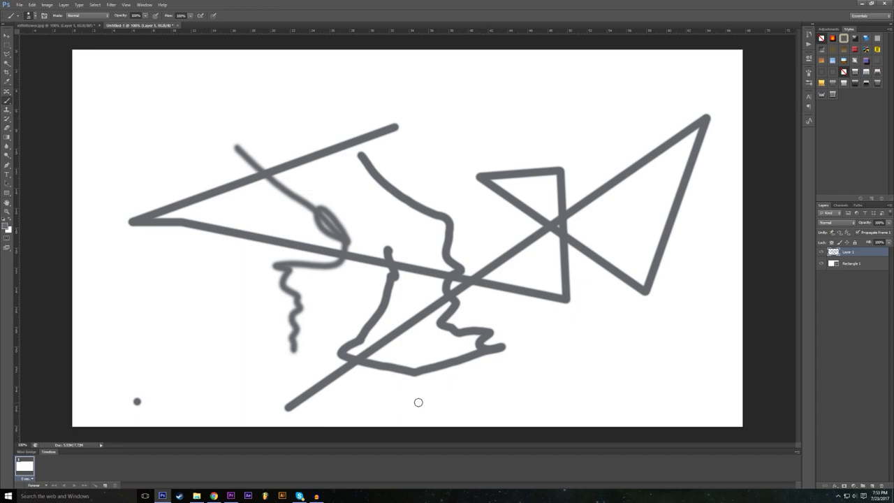
pyautogui.keyDown('shift'); pyautogui.click(488, 407); pyautogui.keyUp('shift')
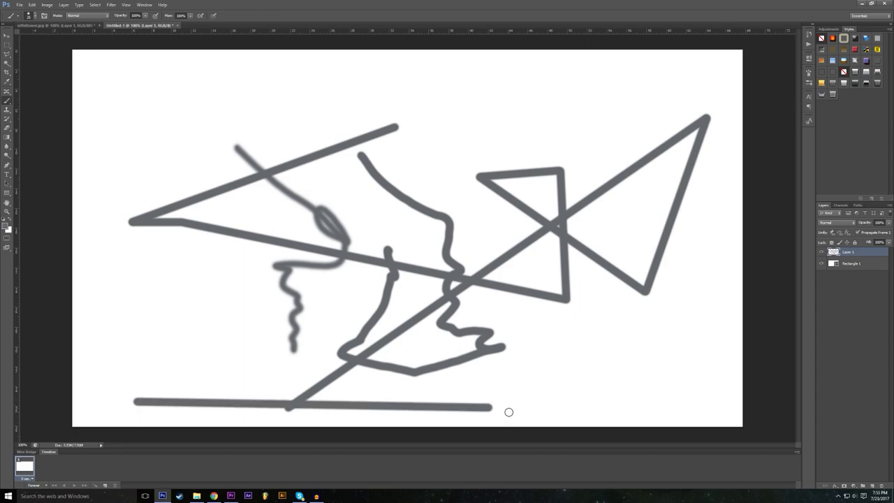
pyautogui.click(29, 16)
pyautogui.moveTo(30, 35); pyautogui.dragTo(38, 38)
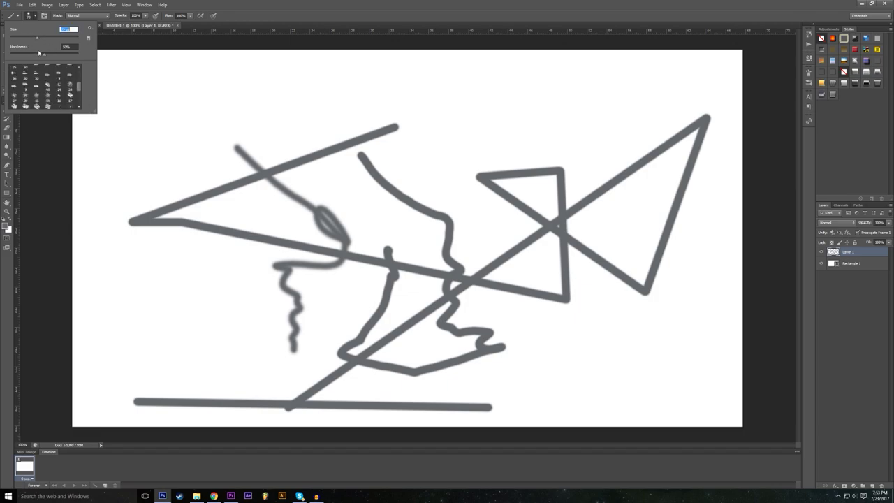
# - Paint a soft grey blob and rough textured strokes across the top and left
pyautogui.moveTo(183, 122); pyautogui.dragTo(209, 143)
pyautogui.moveTo(146, 151); pyautogui.dragTo(152, 145)
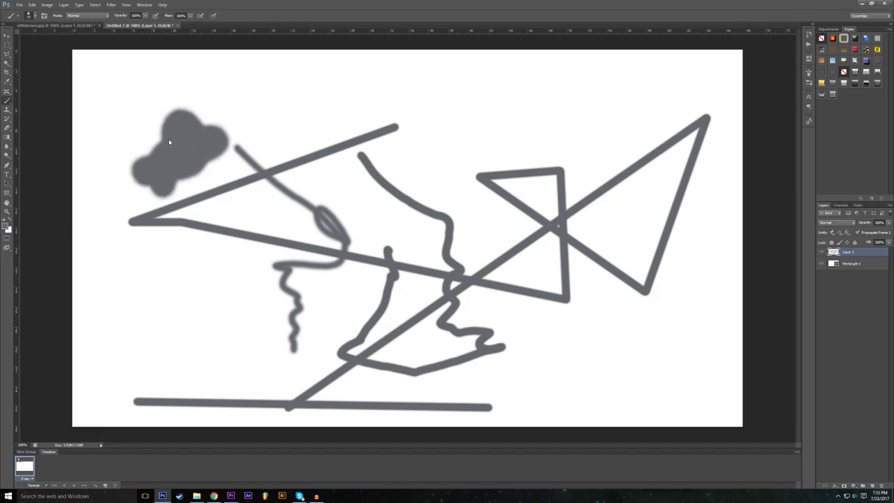
pyautogui.click(31, 15)
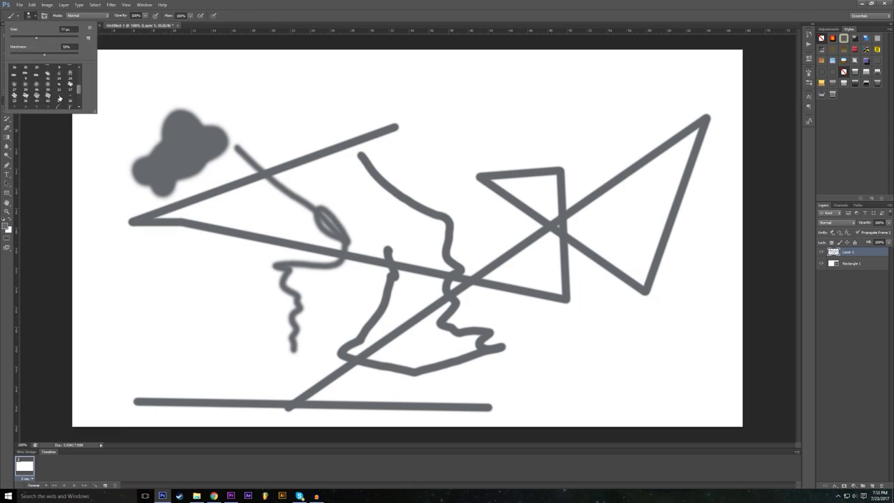
pyautogui.click(47, 79)
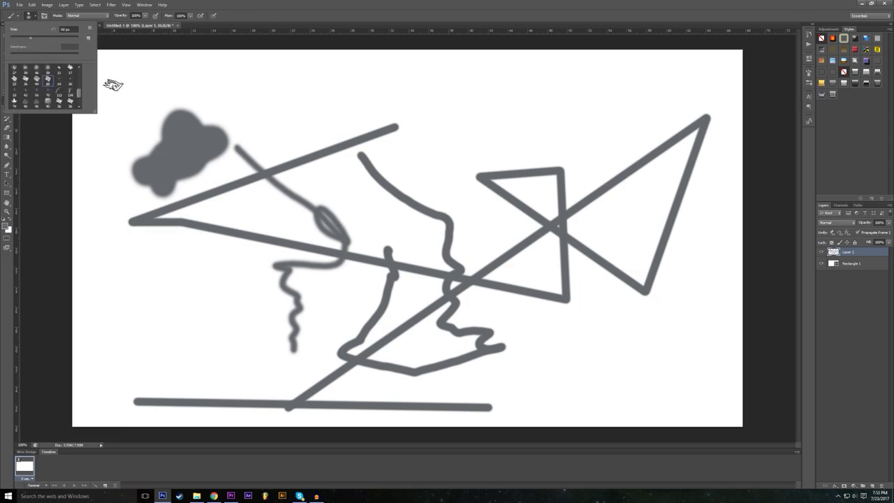
pyautogui.moveTo(236, 90)
pyautogui.mouseDown()
pyautogui.moveTo(326, 120)
pyautogui.moveTo(436, 123)
pyautogui.moveTo(475, 137)
pyautogui.moveTo(522, 83)
pyautogui.moveTo(514, 80)
pyautogui.moveTo(576, 76)
pyautogui.moveTo(623, 117)
pyautogui.mouseUp()
pyautogui.moveTo(136, 104)
pyautogui.mouseDown()
pyautogui.moveTo(149, 259)
pyautogui.moveTo(259, 320)
pyautogui.moveTo(194, 368)
pyautogui.moveTo(236, 380)
pyautogui.mouseUp()
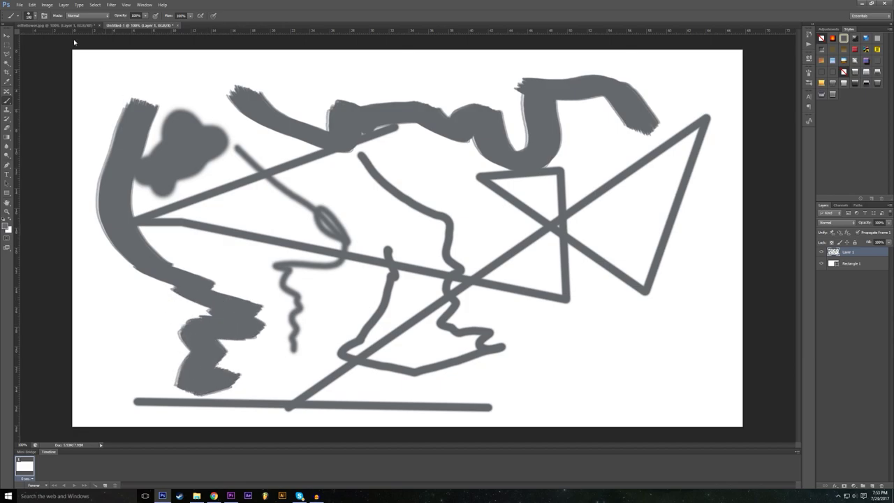
# - Stamp trails of leaf shapes across the canvas with the leaf brush
pyautogui.click(33, 14)
pyautogui.click(36, 81)
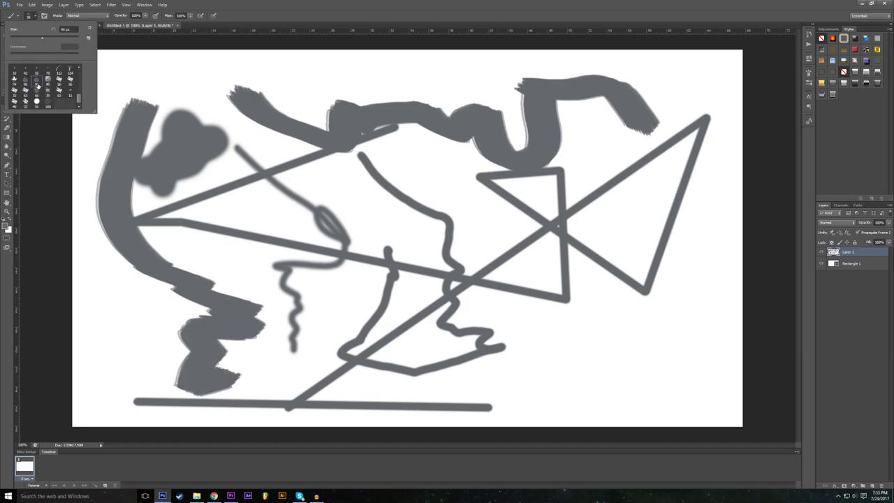
pyautogui.click(329, 190)
pyautogui.moveTo(329, 189); pyautogui.dragTo(410, 239)
pyautogui.moveTo(555, 317)
pyautogui.mouseDown()
pyautogui.moveTo(589, 363)
pyautogui.moveTo(545, 367)
pyautogui.moveTo(504, 309)
pyautogui.moveTo(473, 297)
pyautogui.moveTo(472, 255)
pyautogui.moveTo(508, 214)
pyautogui.moveTo(437, 175)
pyautogui.mouseUp()
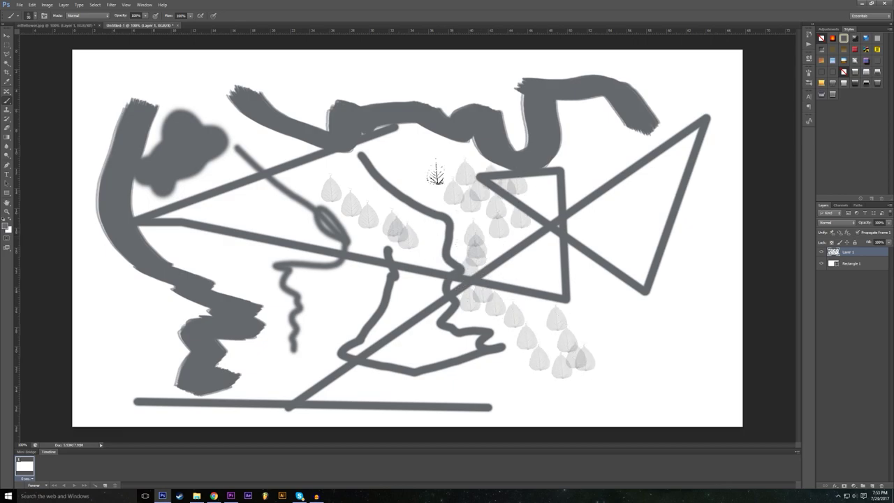
pyautogui.moveTo(244, 234); pyautogui.dragTo(239, 286)
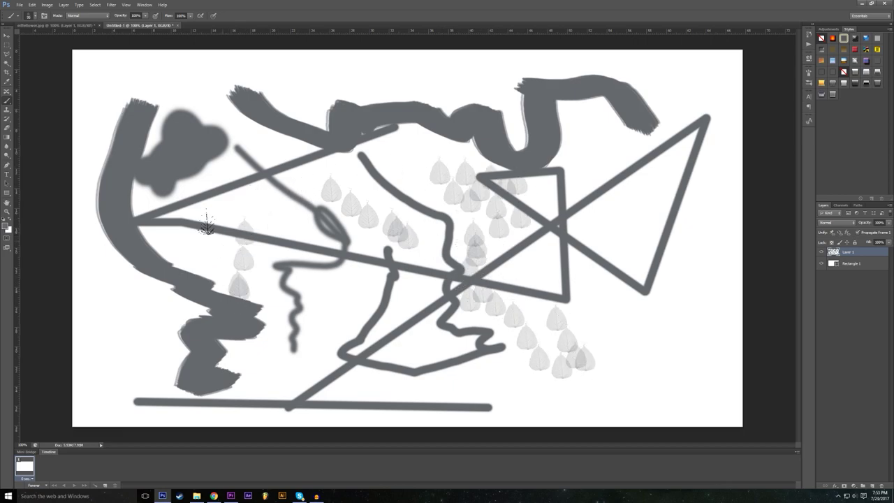
# - Add a wavy stroke and thin scribbled lines near the top and bottom
pyautogui.click(34, 16)
pyautogui.click(66, 100)
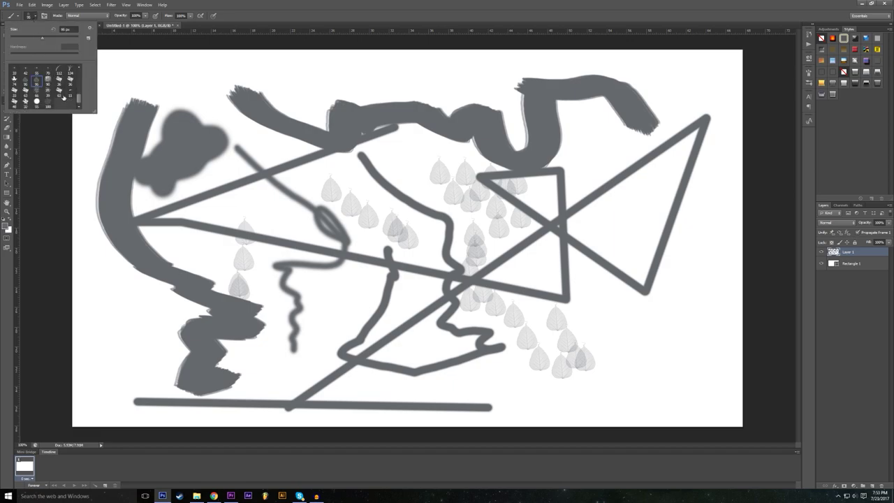
pyautogui.moveTo(143, 98)
pyautogui.mouseDown()
pyautogui.moveTo(182, 110)
pyautogui.moveTo(201, 79)
pyautogui.moveTo(230, 105)
pyautogui.moveTo(269, 216)
pyautogui.moveTo(268, 268)
pyautogui.moveTo(285, 331)
pyautogui.moveTo(207, 282)
pyautogui.moveTo(258, 282)
pyautogui.moveTo(217, 288)
pyautogui.moveTo(238, 286)
pyautogui.moveTo(314, 346)
pyautogui.moveTo(413, 359)
pyautogui.mouseUp()
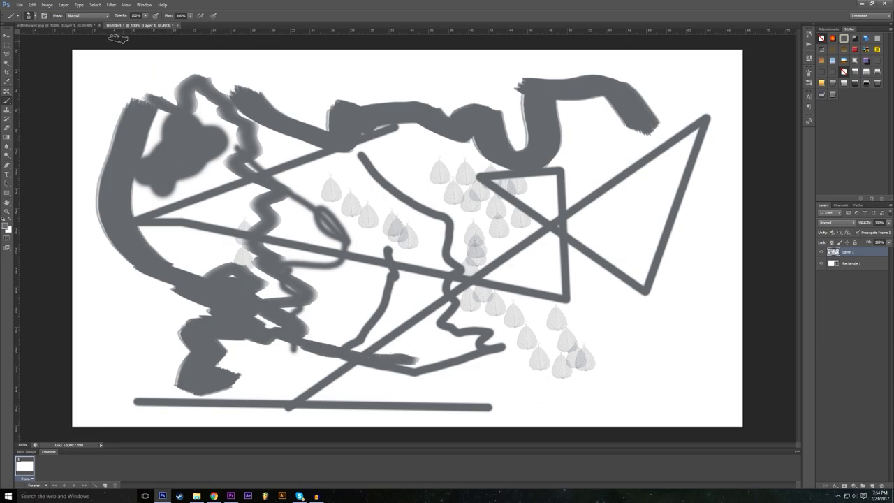
pyautogui.click(35, 16)
pyautogui.click(69, 92)
pyautogui.moveTo(288, 83)
pyautogui.mouseDown()
pyautogui.moveTo(333, 93)
pyautogui.moveTo(383, 91)
pyautogui.mouseUp()
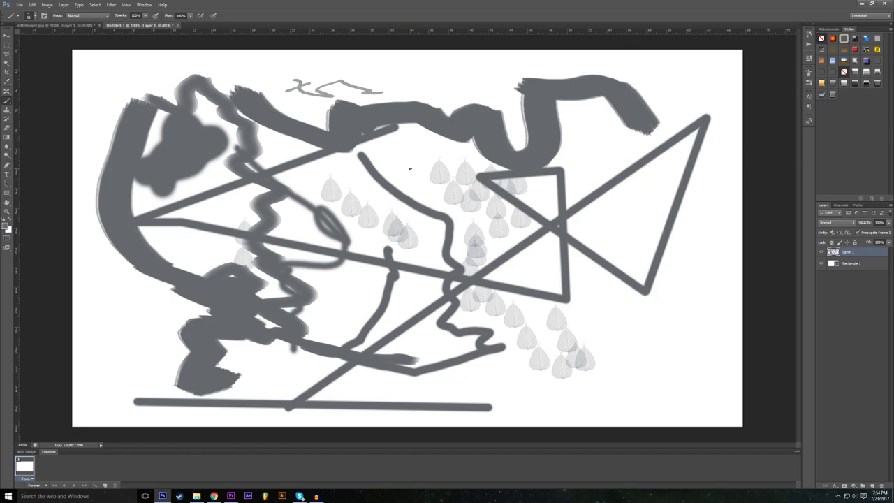
pyautogui.moveTo(423, 361)
pyautogui.mouseDown()
pyautogui.moveTo(419, 342)
pyautogui.moveTo(382, 311)
pyautogui.moveTo(363, 328)
pyautogui.mouseUp()
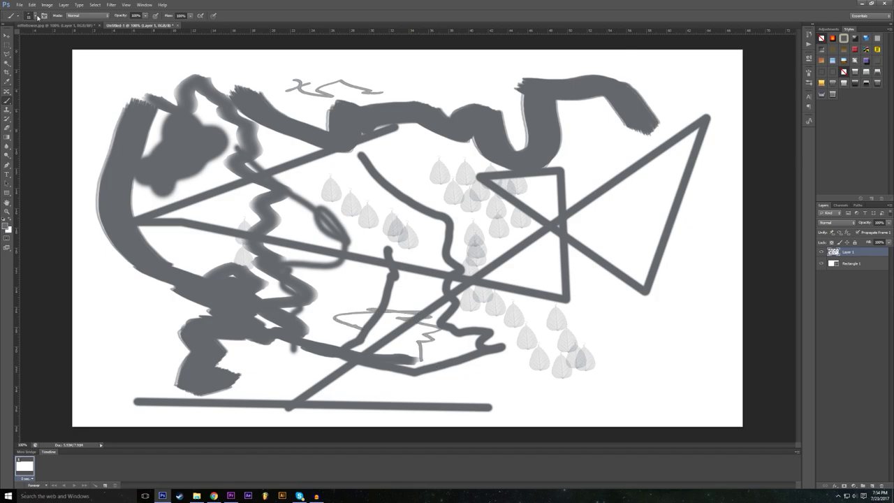
# - Select the Hard Round 55 px brush preset
pyautogui.click(37, 16)
pyautogui.click(37, 102)
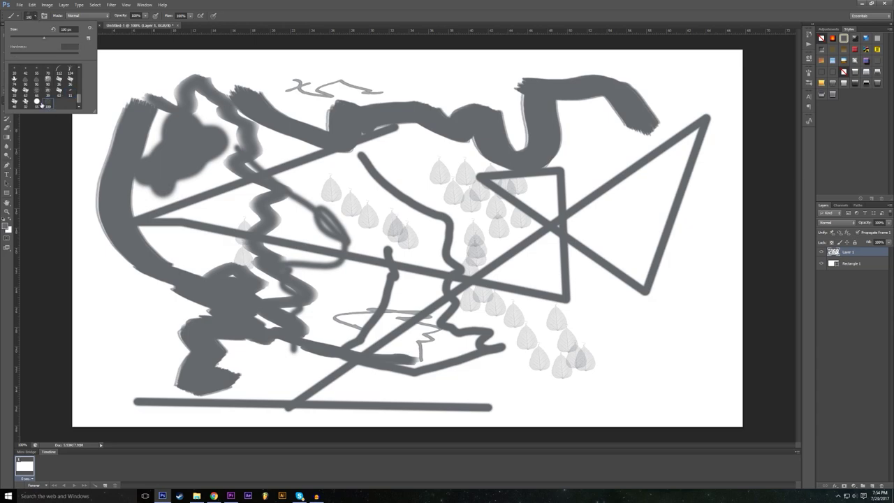
pyautogui.scroll(1, 67, 83)
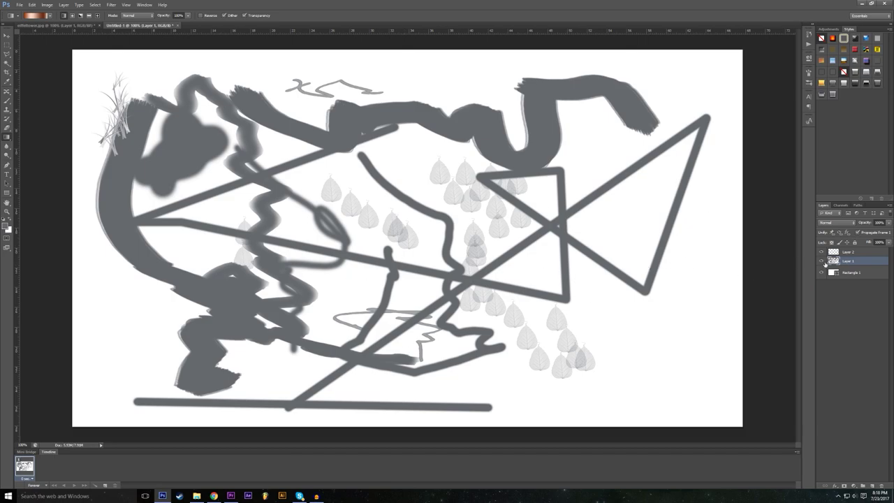
# - Hide Layer 1 and make the empty Layer 2 active
pyautogui.click(822, 261)
pyautogui.click(848, 251)
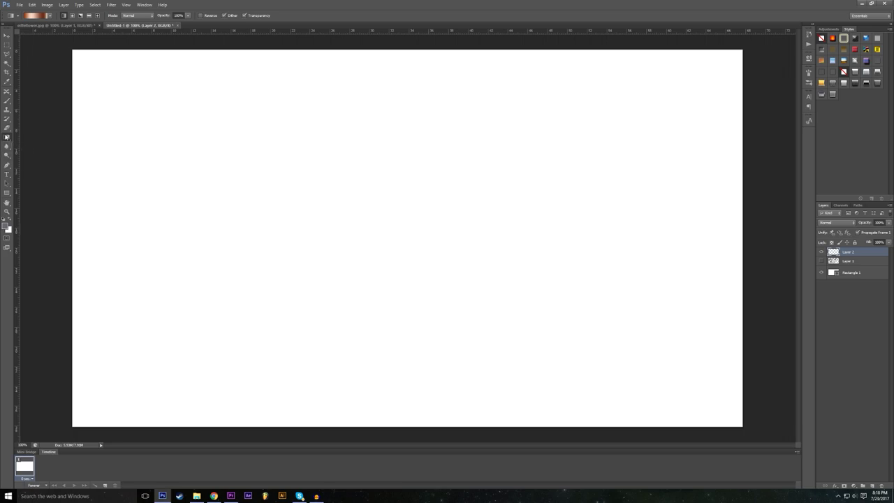
# - Switch to the Gradient Tool and load the Black, White gradient preset
pyautogui.rightClick(8, 137)
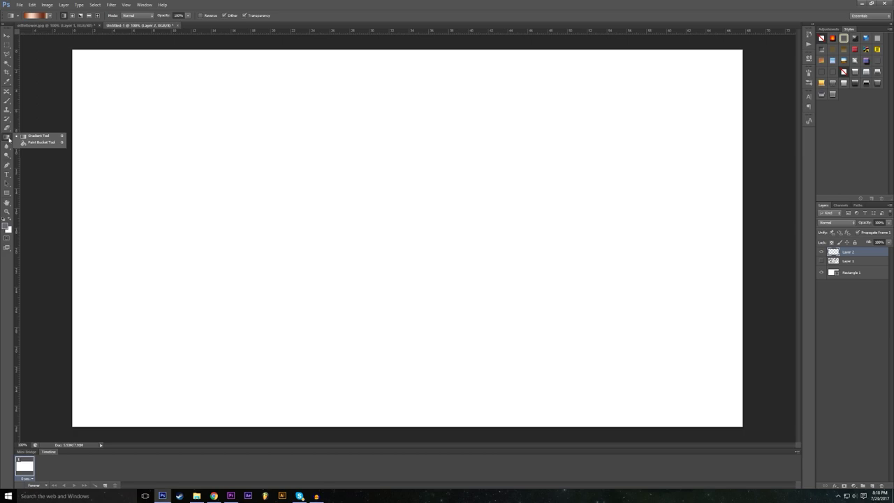
pyautogui.click(7, 138)
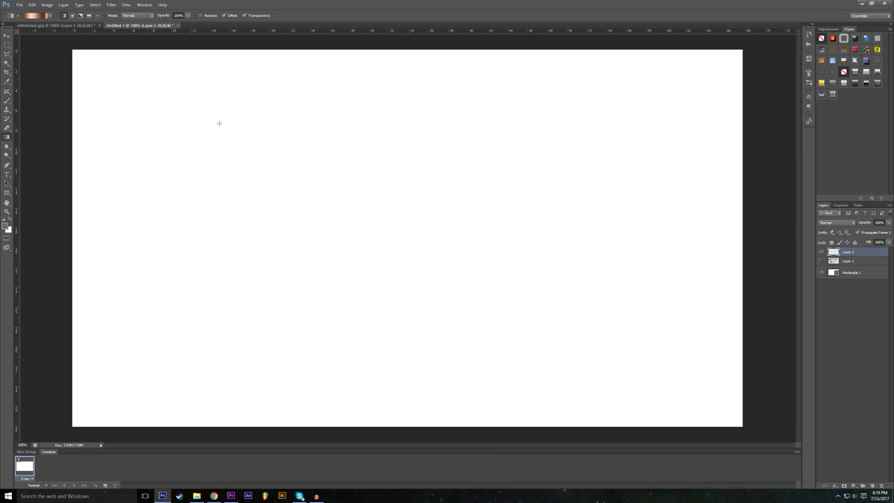
pyautogui.click(45, 15)
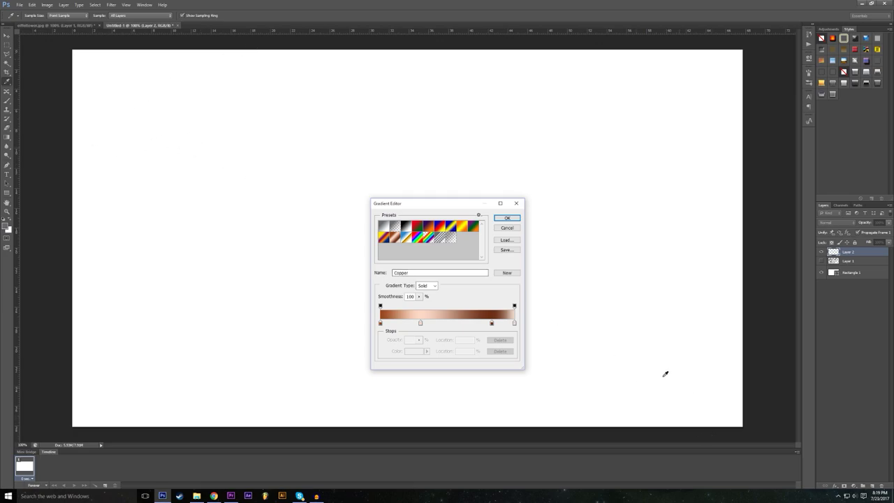
pyautogui.click(407, 228)
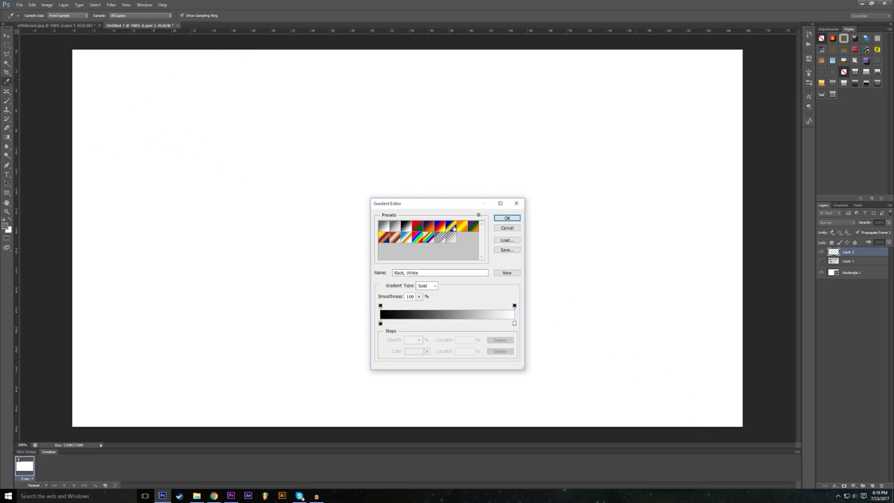
pyautogui.click(507, 218)
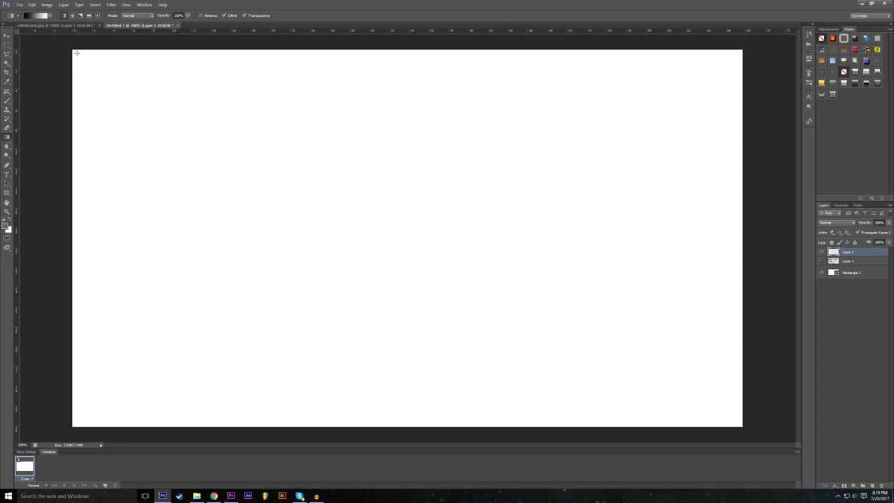
# - Drag the gradient from bottom-right to top-left so white fades into black diagonally
pyautogui.moveTo(74, 52); pyautogui.dragTo(740, 423)
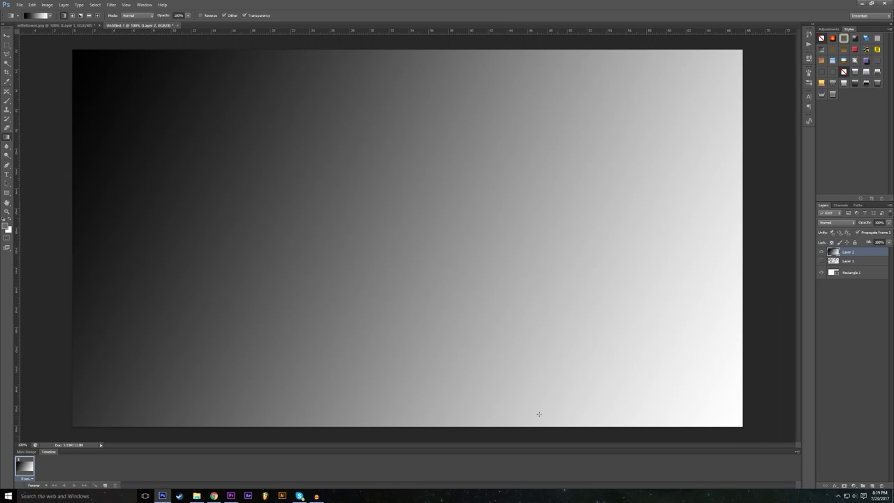
pyautogui.moveTo(739, 418); pyautogui.dragTo(76, 54)
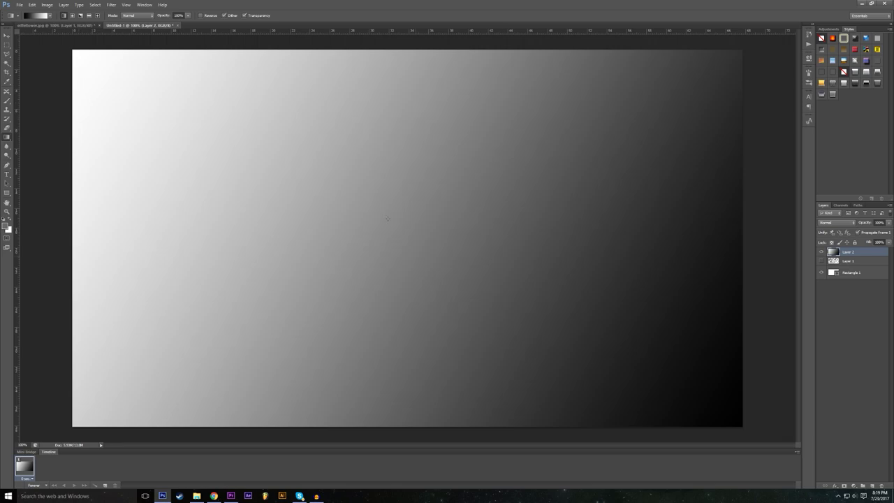
pyautogui.click(43, 15)
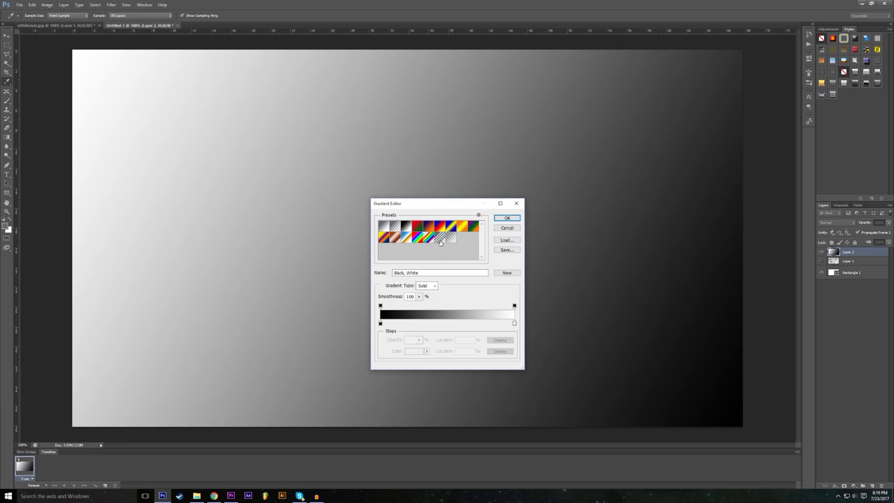
# - Apply the transparent stripes gradient in several diagonal drags across Layer 2
pyautogui.click(439, 240)
pyautogui.click(507, 218)
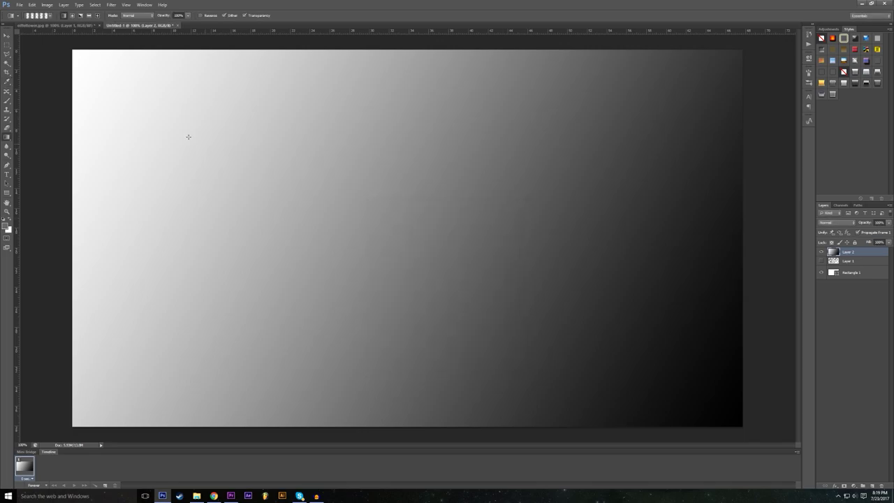
pyautogui.moveTo(74, 51); pyautogui.dragTo(729, 418)
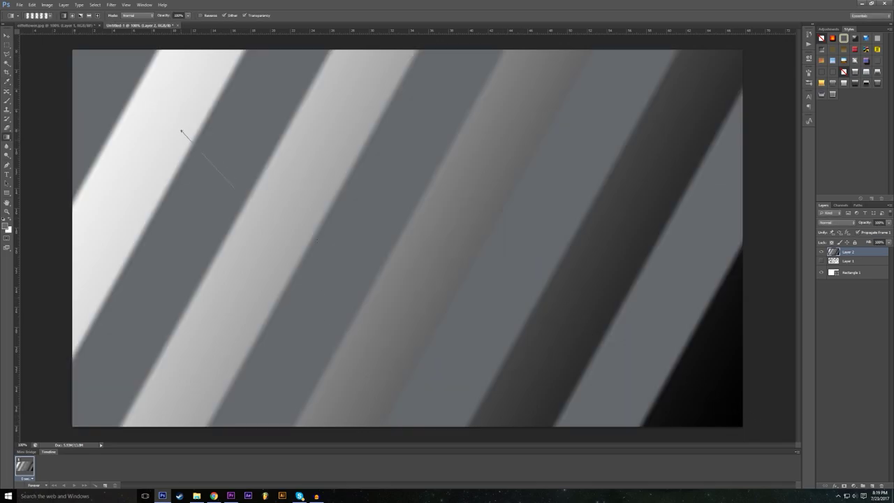
pyautogui.moveTo(181, 132); pyautogui.dragTo(565, 358)
pyautogui.moveTo(398, 70); pyautogui.dragTo(285, 263)
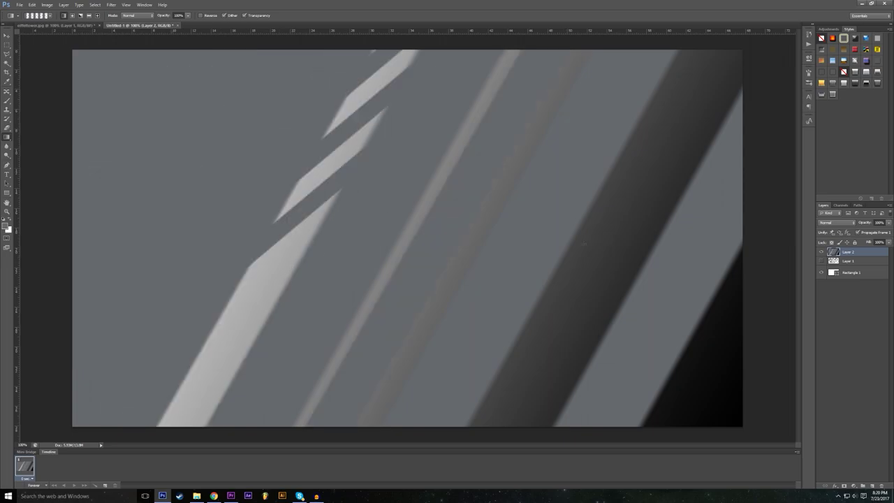
pyautogui.moveTo(561, 248); pyautogui.dragTo(426, 293)
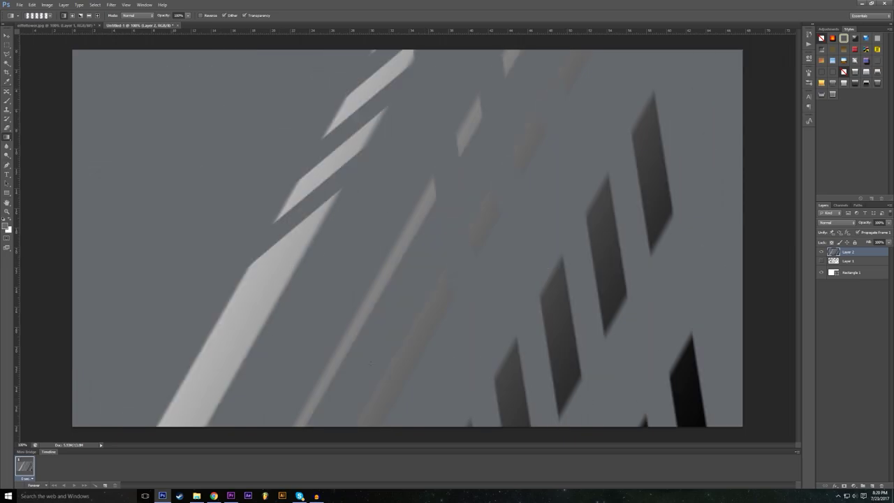
pyautogui.click(50, 14)
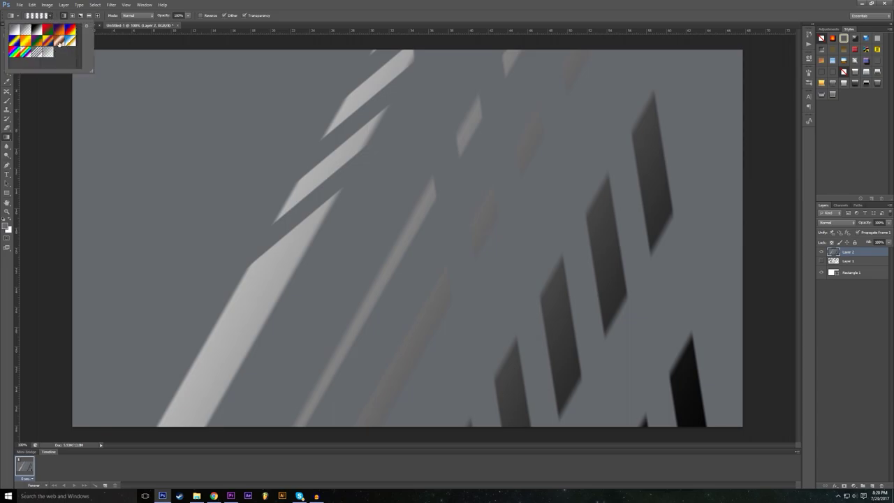
# - Choose Orange, Yellow, Orange and redraw it until vertical bands with a yellow centre remain
pyautogui.click(23, 46)
pyautogui.click(173, 3)
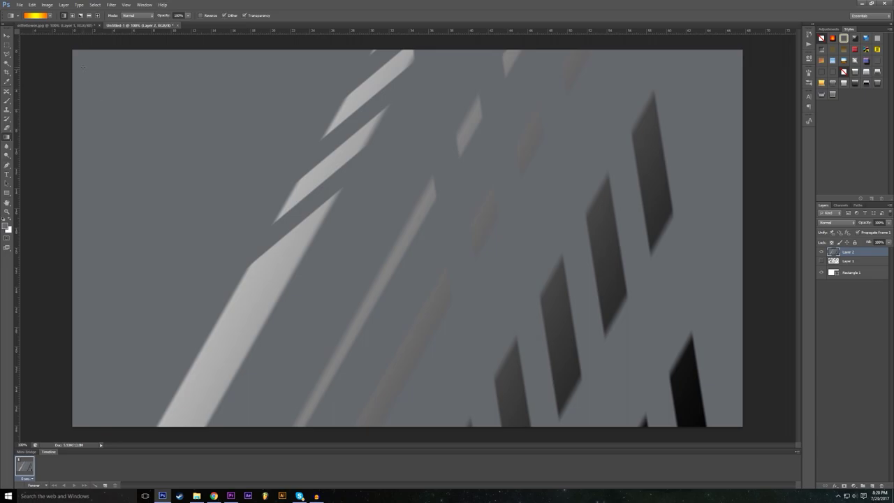
pyautogui.moveTo(359, 260); pyautogui.dragTo(698, 372)
pyautogui.moveTo(555, 362); pyautogui.dragTo(335, 237)
pyautogui.moveTo(367, 274); pyautogui.dragTo(420, 326)
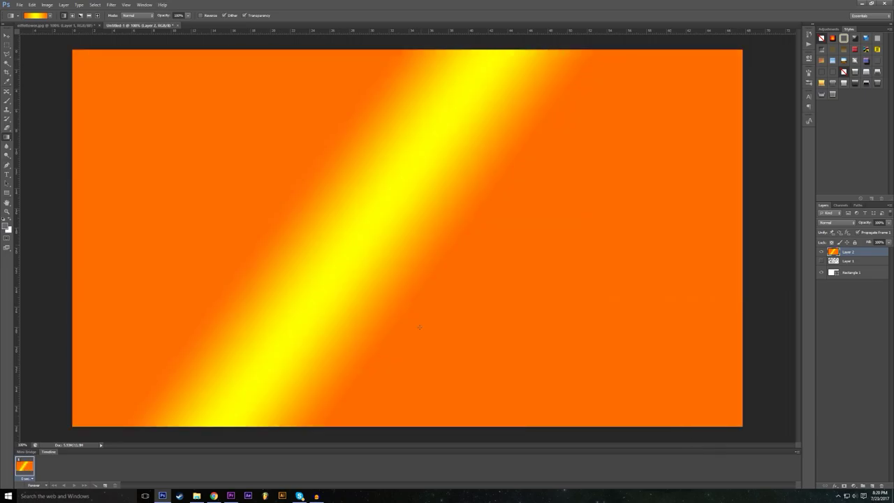
pyautogui.moveTo(152, 138); pyautogui.dragTo(371, 254)
pyautogui.moveTo(537, 354); pyautogui.dragTo(192, 137)
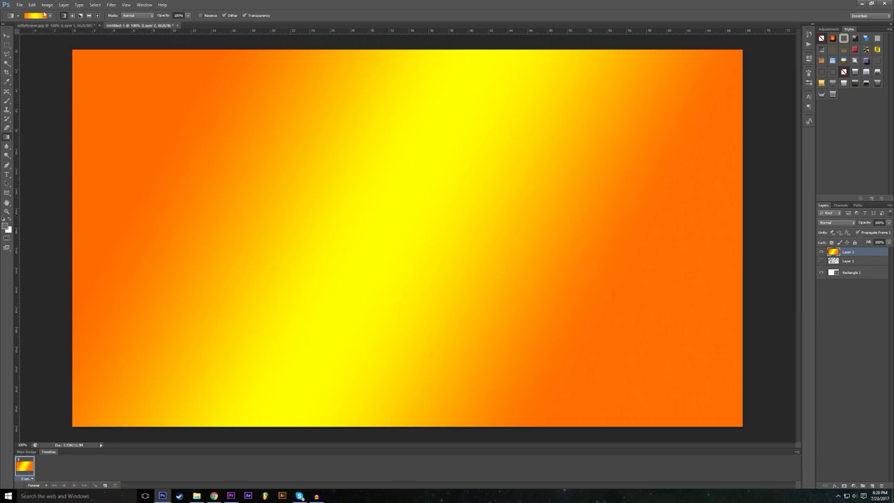
pyautogui.moveTo(225, 150); pyautogui.dragTo(621, 192)
pyautogui.moveTo(333, 111); pyautogui.dragTo(356, 399)
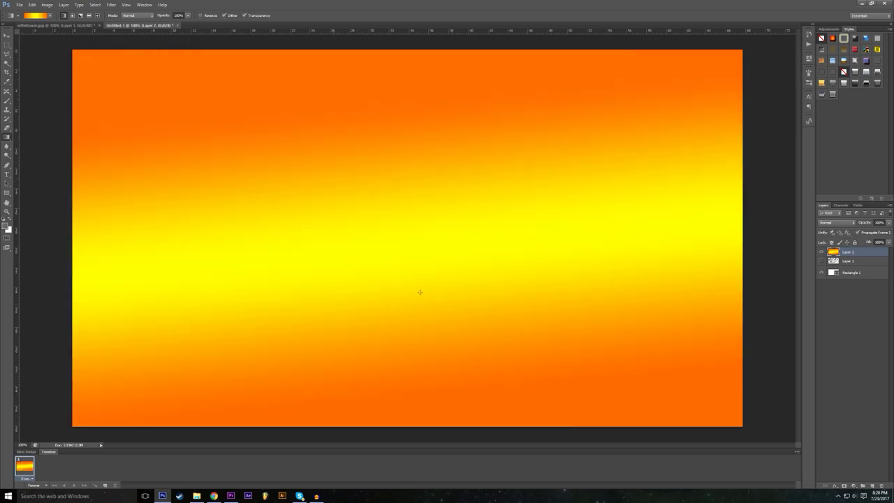
pyautogui.moveTo(380, 89); pyautogui.dragTo(414, 326)
pyautogui.moveTo(600, 183); pyautogui.dragTo(255, 289)
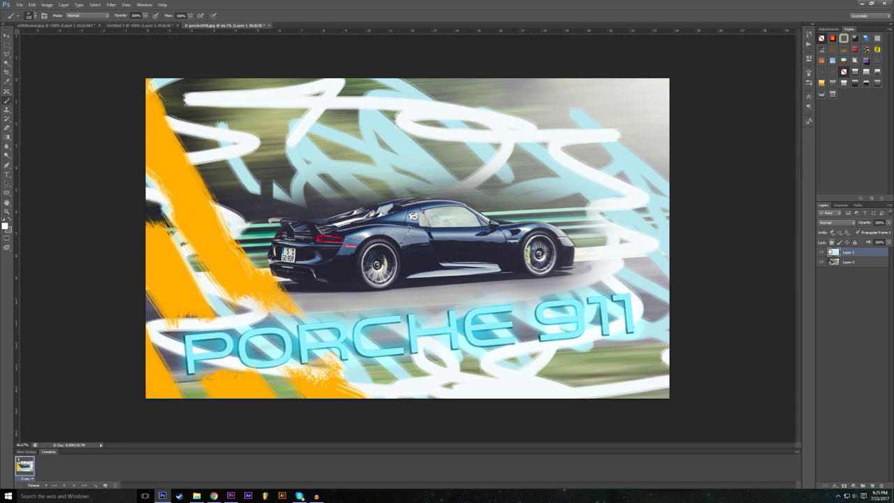
# - Hide Layer 1 in porsche918 so only the car photo shows
pyautogui.click(822, 252)
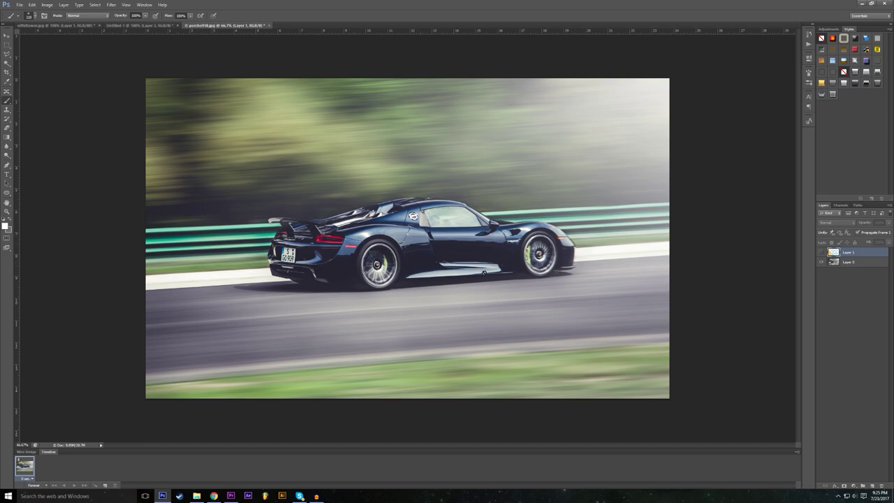
# - Add a new Layer 2 and paint three thick white zigzag strokes across the Porsche photo
pyautogui.click(863, 486)
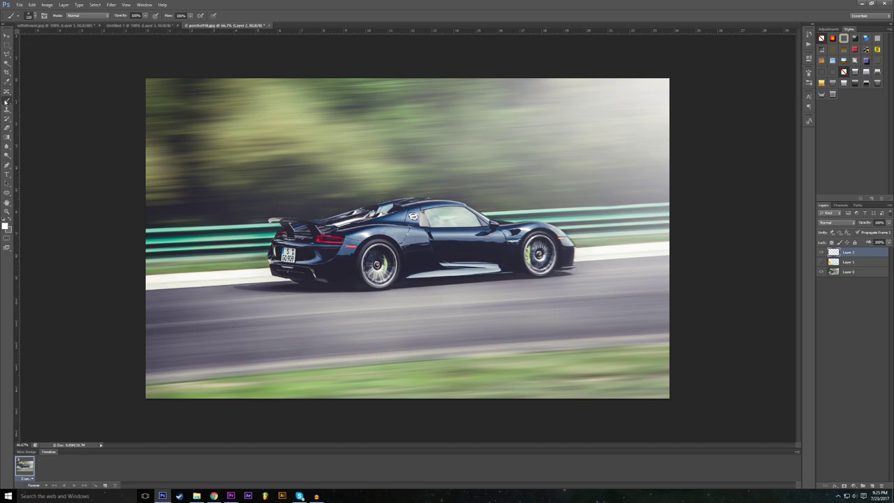
pyautogui.moveTo(113, 103)
pyautogui.mouseDown()
pyautogui.moveTo(203, 279)
pyautogui.moveTo(342, 381)
pyautogui.moveTo(425, 391)
pyautogui.moveTo(469, 127)
pyautogui.moveTo(649, 105)
pyautogui.moveTo(349, 237)
pyautogui.moveTo(279, 413)
pyautogui.mouseUp()
pyautogui.moveTo(410, 420)
pyautogui.mouseDown()
pyautogui.moveTo(512, 338)
pyautogui.moveTo(525, 218)
pyautogui.moveTo(659, 277)
pyautogui.moveTo(667, 146)
pyautogui.mouseUp()
pyautogui.moveTo(363, 83); pyautogui.dragTo(488, 252)
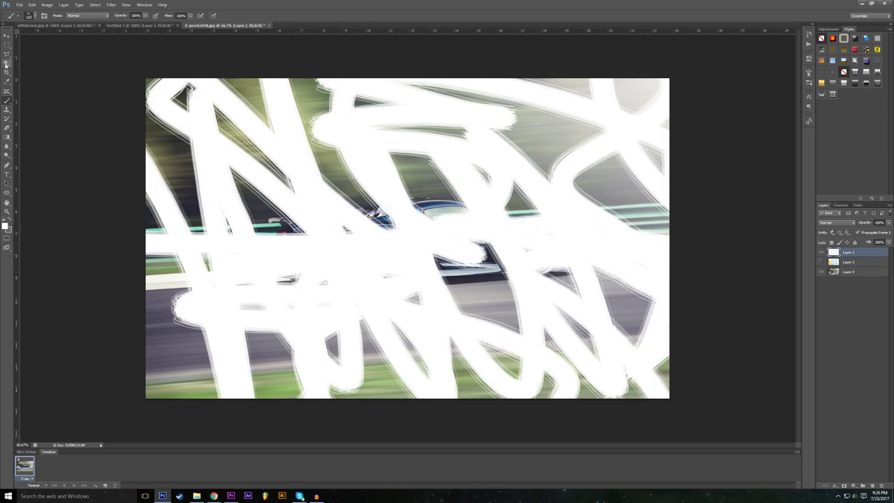
# - Erase white strokes over the car's nose, front wheel and rear, then step backward to undo the erasing
pyautogui.click(7, 130)
pyautogui.moveTo(294, 224)
pyautogui.mouseDown()
pyautogui.moveTo(346, 228)
pyautogui.moveTo(248, 237)
pyautogui.moveTo(325, 247)
pyautogui.moveTo(287, 209)
pyautogui.moveTo(351, 199)
pyautogui.moveTo(455, 217)
pyautogui.moveTo(448, 228)
pyautogui.moveTo(492, 252)
pyautogui.moveTo(401, 269)
pyautogui.moveTo(419, 251)
pyautogui.moveTo(515, 208)
pyautogui.moveTo(412, 204)
pyautogui.mouseUp()
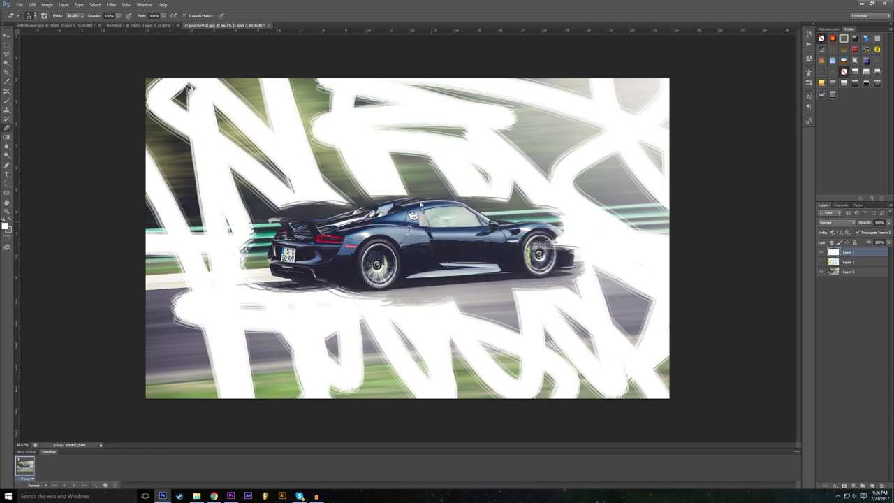
pyautogui.moveTo(504, 211)
pyautogui.mouseDown()
pyautogui.moveTo(590, 276)
pyautogui.moveTo(469, 258)
pyautogui.mouseUp()
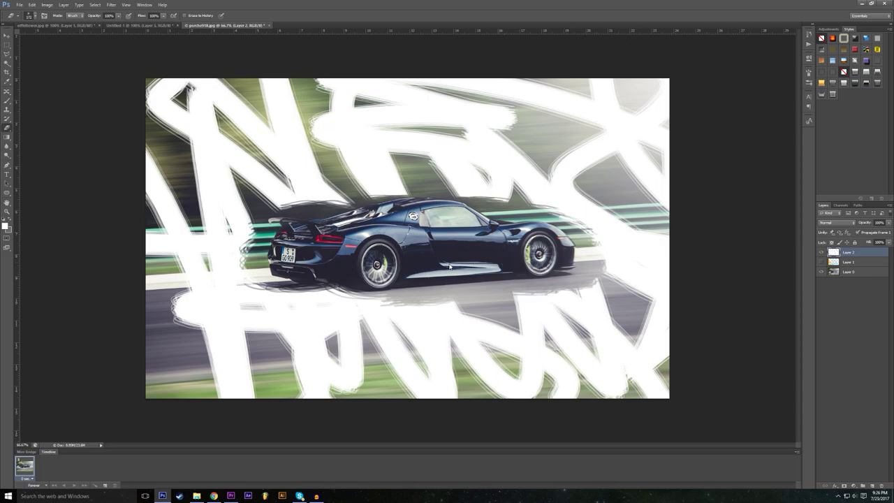
pyautogui.moveTo(333, 270); pyautogui.dragTo(273, 253)
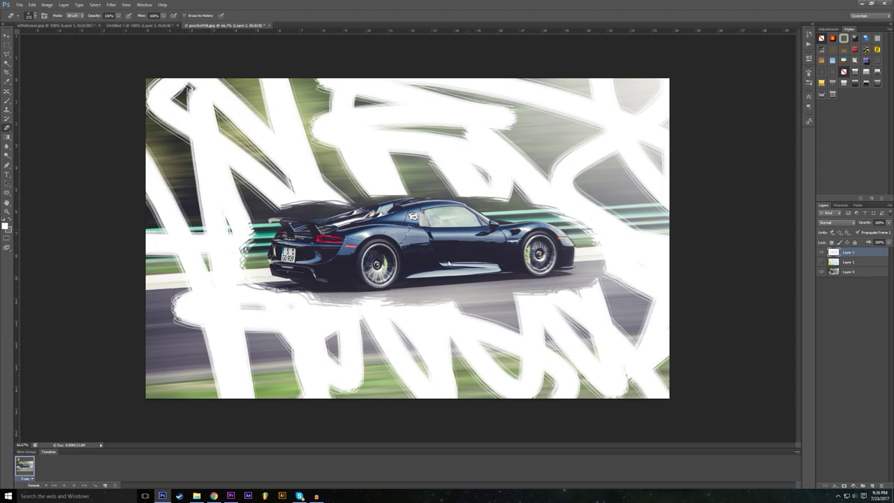
pyautogui.click(31, 4)
pyautogui.click(39, 26)
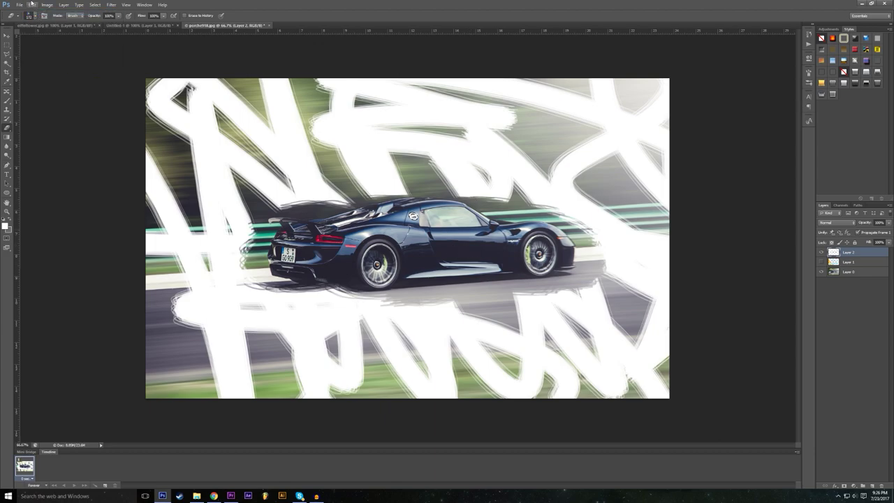
pyautogui.click(32, 4)
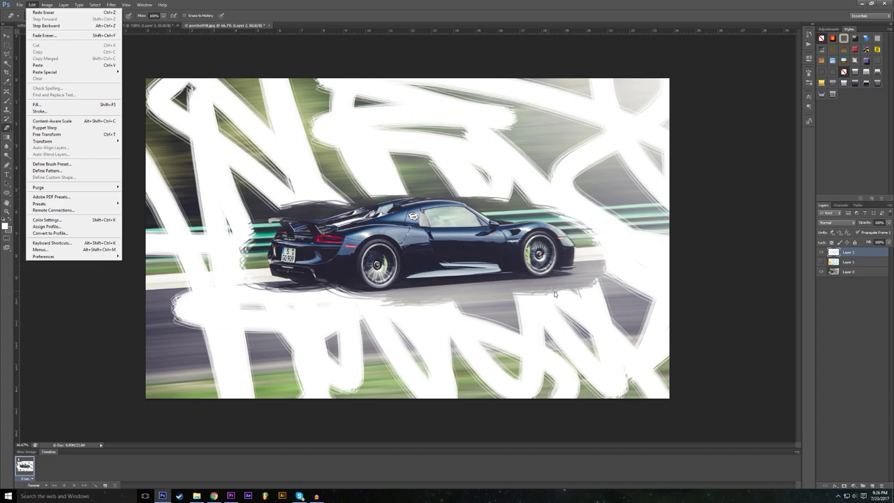
pyautogui.click(46, 26)
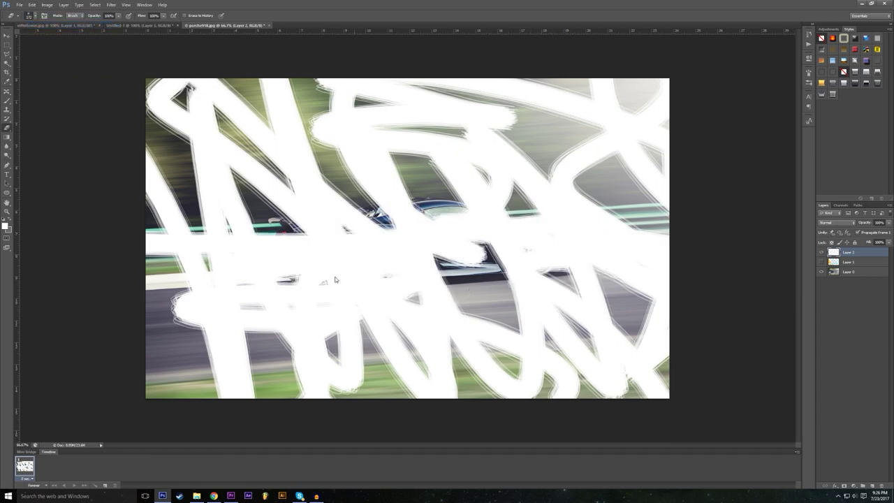
# - Erase once over the car's centre, then trash the scribble layer and create a fresh empty Layer 2
pyautogui.moveTo(389, 254)
pyautogui.mouseDown()
pyautogui.moveTo(482, 244)
pyautogui.moveTo(419, 279)
pyautogui.moveTo(314, 272)
pyautogui.moveTo(335, 210)
pyautogui.moveTo(419, 206)
pyautogui.moveTo(537, 279)
pyautogui.moveTo(546, 238)
pyautogui.moveTo(578, 236)
pyautogui.moveTo(388, 293)
pyautogui.moveTo(271, 253)
pyautogui.moveTo(300, 213)
pyautogui.moveTo(261, 272)
pyautogui.moveTo(279, 290)
pyautogui.moveTo(277, 200)
pyautogui.moveTo(346, 198)
pyautogui.moveTo(493, 243)
pyautogui.mouseUp()
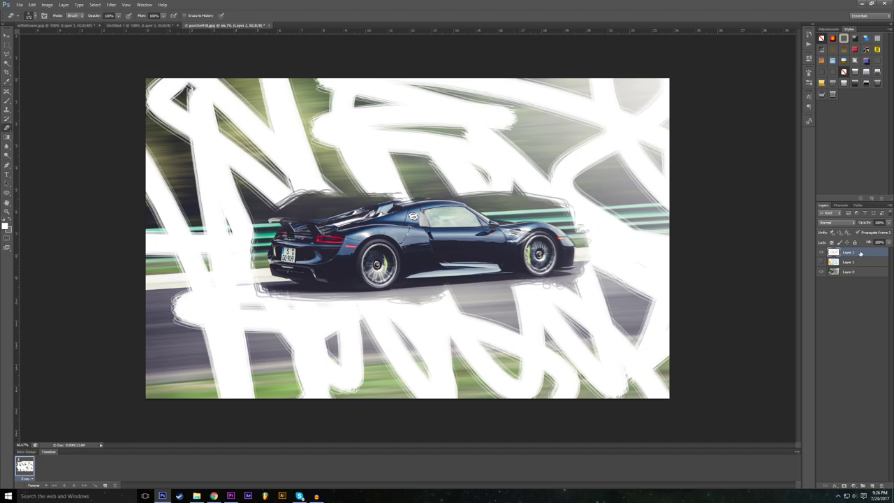
pyautogui.moveTo(858, 251)
pyautogui.mouseDown()
pyautogui.moveTo(857, 407)
pyautogui.moveTo(865, 482)
pyautogui.moveTo(881, 486)
pyautogui.mouseUp()
pyautogui.click(872, 486)
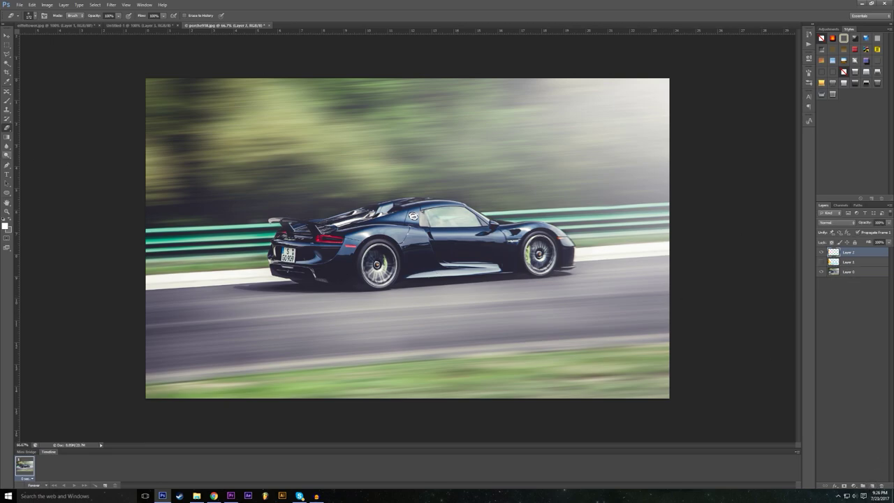
# - Paint large white Brush-tool scribbles across the car photo on Layer 2, adjusting brush settings midway
pyautogui.click(7, 101)
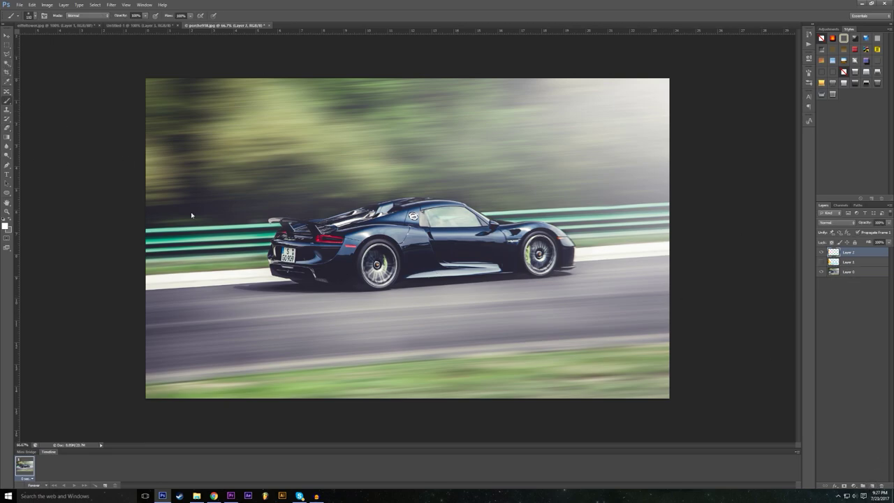
pyautogui.moveTo(139, 185)
pyautogui.mouseDown()
pyautogui.moveTo(205, 301)
pyautogui.moveTo(185, 140)
pyautogui.moveTo(236, 121)
pyautogui.moveTo(403, 353)
pyautogui.moveTo(454, 221)
pyautogui.moveTo(419, 248)
pyautogui.moveTo(600, 270)
pyautogui.moveTo(689, 338)
pyautogui.moveTo(593, 140)
pyautogui.moveTo(371, 111)
pyautogui.moveTo(456, 216)
pyautogui.moveTo(420, 455)
pyautogui.moveTo(199, 45)
pyautogui.moveTo(166, 174)
pyautogui.moveTo(194, 380)
pyautogui.moveTo(506, 313)
pyautogui.moveTo(270, 1)
pyautogui.moveTo(418, 108)
pyautogui.moveTo(454, 307)
pyautogui.moveTo(625, 279)
pyautogui.moveTo(585, 234)
pyautogui.moveTo(586, 427)
pyautogui.moveTo(238, 346)
pyautogui.moveTo(298, 328)
pyautogui.moveTo(342, 177)
pyautogui.mouseUp()
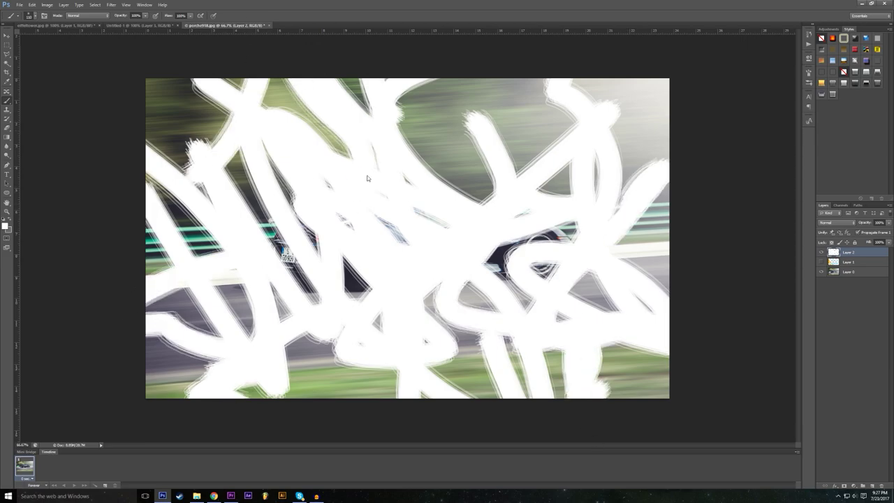
pyautogui.click(37, 17)
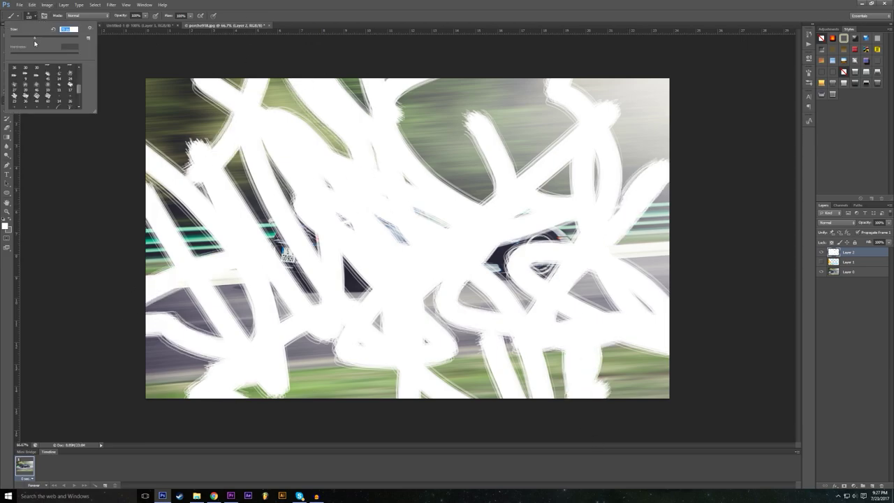
pyautogui.moveTo(440, 105)
pyautogui.mouseDown()
pyautogui.moveTo(467, 300)
pyautogui.moveTo(653, 227)
pyautogui.moveTo(640, 398)
pyautogui.moveTo(307, 329)
pyautogui.moveTo(214, 388)
pyautogui.moveTo(335, 368)
pyautogui.moveTo(308, 369)
pyautogui.moveTo(391, 395)
pyautogui.moveTo(243, 247)
pyautogui.moveTo(485, 225)
pyautogui.moveTo(594, 89)
pyautogui.moveTo(538, 96)
pyautogui.mouseUp()
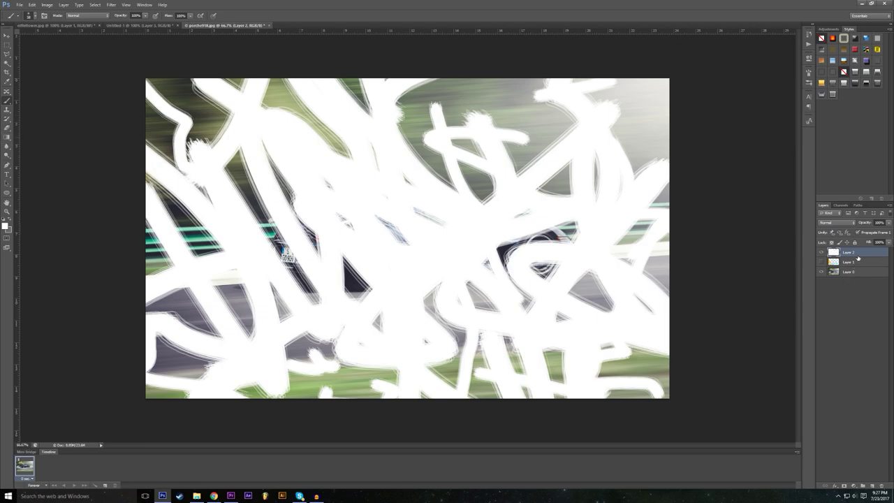
# - Add a layer mask to Layer 2, undo the stray vector mask, and swap foreground/background colours
pyautogui.click(844, 485)
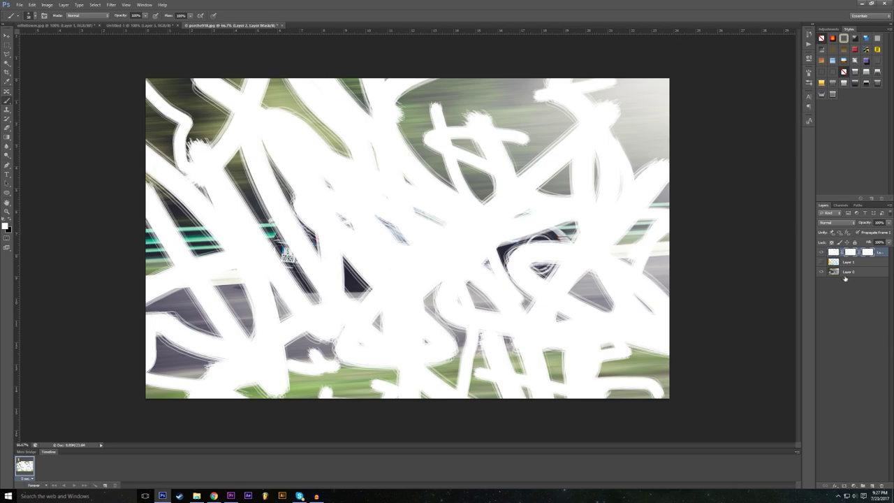
pyautogui.click(31, 4)
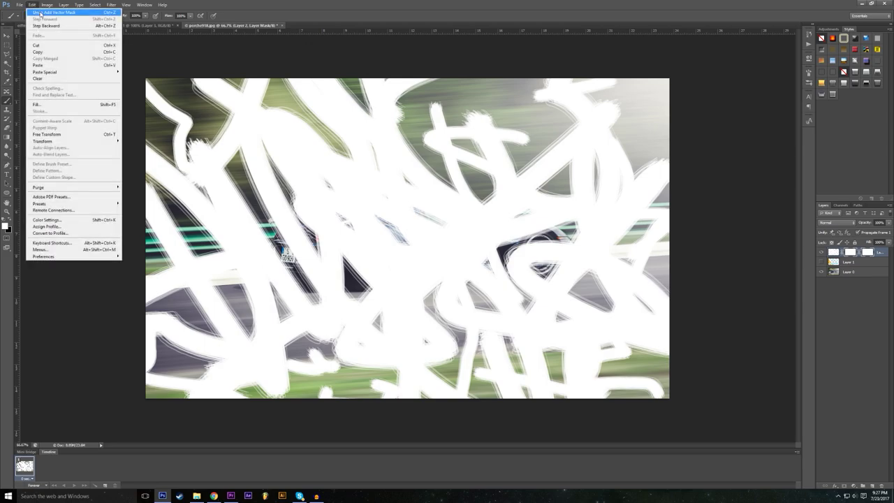
pyautogui.click(55, 10)
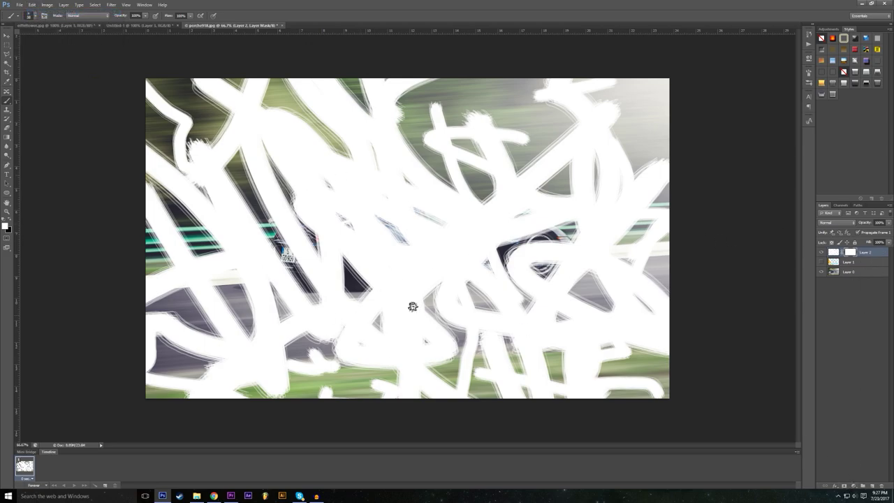
pyautogui.click(8, 219)
# - Paint black on Layer 2's mask to reveal the car, touching up the door and roof edges with white
pyautogui.moveTo(285, 268)
pyautogui.mouseDown()
pyautogui.moveTo(363, 282)
pyautogui.moveTo(321, 258)
pyautogui.moveTo(275, 255)
pyautogui.moveTo(289, 282)
pyautogui.moveTo(342, 287)
pyautogui.moveTo(353, 279)
pyautogui.moveTo(266, 261)
pyautogui.moveTo(306, 234)
pyautogui.moveTo(300, 223)
pyautogui.moveTo(311, 208)
pyautogui.moveTo(412, 252)
pyautogui.moveTo(418, 280)
pyautogui.moveTo(509, 258)
pyautogui.moveTo(478, 237)
pyautogui.moveTo(368, 206)
pyautogui.moveTo(441, 216)
pyautogui.moveTo(352, 183)
pyautogui.moveTo(517, 201)
pyautogui.moveTo(429, 210)
pyautogui.moveTo(482, 234)
pyautogui.moveTo(470, 271)
pyautogui.moveTo(446, 267)
pyautogui.moveTo(394, 292)
pyautogui.moveTo(465, 288)
pyautogui.moveTo(573, 258)
pyautogui.moveTo(504, 232)
pyautogui.moveTo(547, 219)
pyautogui.moveTo(594, 260)
pyautogui.moveTo(534, 276)
pyautogui.mouseUp()
pyautogui.moveTo(313, 250)
pyautogui.mouseDown()
pyautogui.moveTo(272, 277)
pyautogui.moveTo(267, 243)
pyautogui.mouseUp()
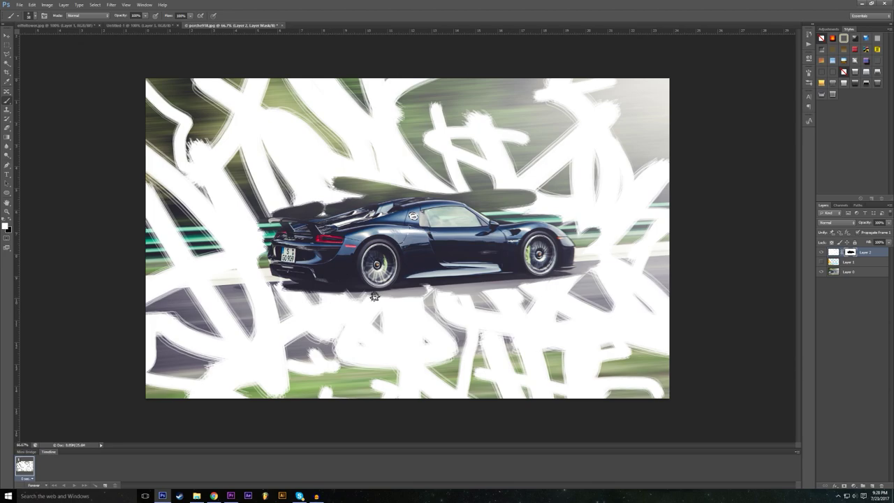
pyautogui.moveTo(440, 294)
pyautogui.mouseDown()
pyautogui.moveTo(516, 288)
pyautogui.moveTo(448, 262)
pyautogui.mouseUp()
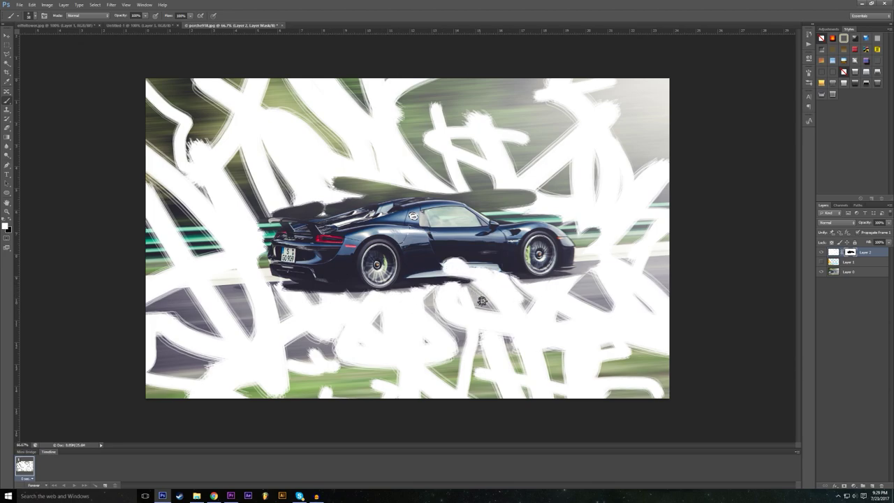
pyautogui.click(9, 221)
pyautogui.moveTo(441, 267)
pyautogui.mouseDown()
pyautogui.moveTo(489, 265)
pyautogui.moveTo(453, 273)
pyautogui.moveTo(513, 278)
pyautogui.moveTo(443, 285)
pyautogui.mouseUp()
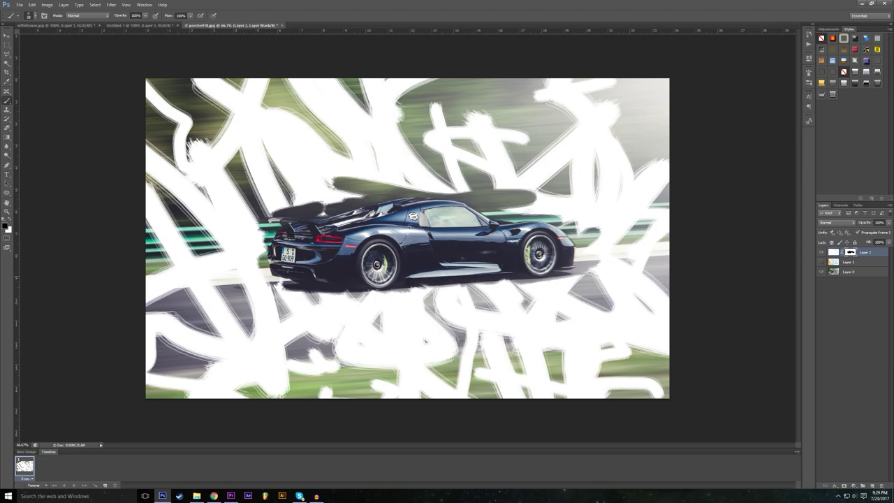
pyautogui.click(10, 222)
pyautogui.moveTo(325, 211)
pyautogui.mouseDown()
pyautogui.moveTo(274, 209)
pyautogui.moveTo(341, 202)
pyautogui.moveTo(361, 180)
pyautogui.moveTo(384, 190)
pyautogui.moveTo(334, 174)
pyautogui.moveTo(459, 188)
pyautogui.moveTo(497, 197)
pyautogui.moveTo(520, 212)
pyautogui.moveTo(511, 214)
pyautogui.moveTo(527, 199)
pyautogui.moveTo(539, 215)
pyautogui.moveTo(608, 241)
pyautogui.moveTo(574, 275)
pyautogui.mouseUp()
pyautogui.click(11, 222)
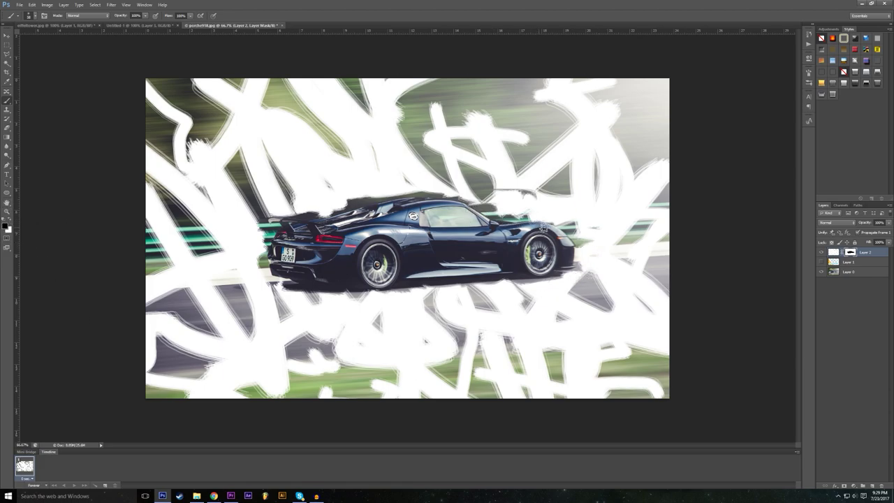
pyautogui.moveTo(343, 213); pyautogui.dragTo(326, 217)
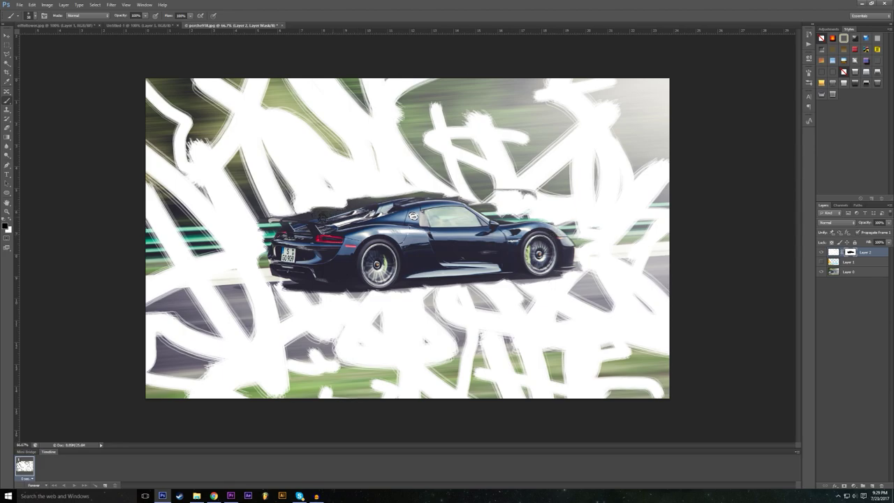
# - Compare layers by toggling visibility, touch up the mask along the rear and roof, then view the mask alone
pyautogui.click(821, 251)
pyautogui.click(821, 261)
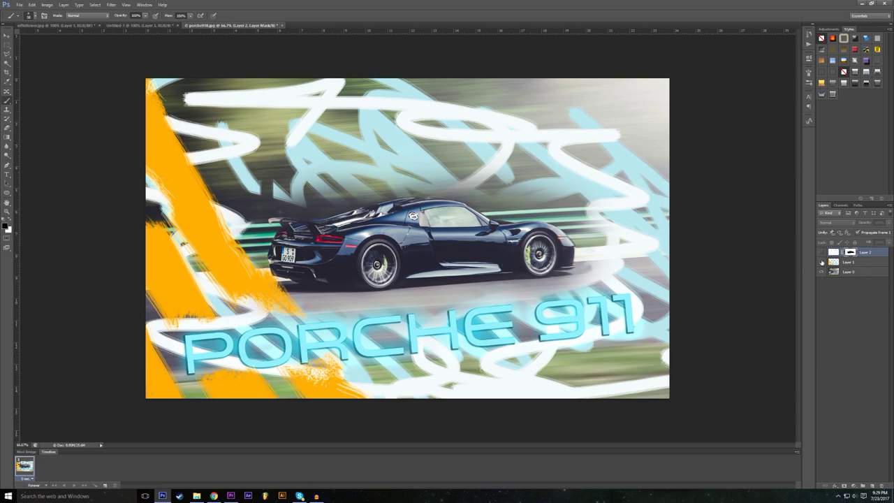
pyautogui.click(821, 261)
pyautogui.click(821, 251)
pyautogui.moveTo(267, 258)
pyautogui.mouseDown()
pyautogui.moveTo(271, 229)
pyautogui.moveTo(342, 207)
pyautogui.mouseUp()
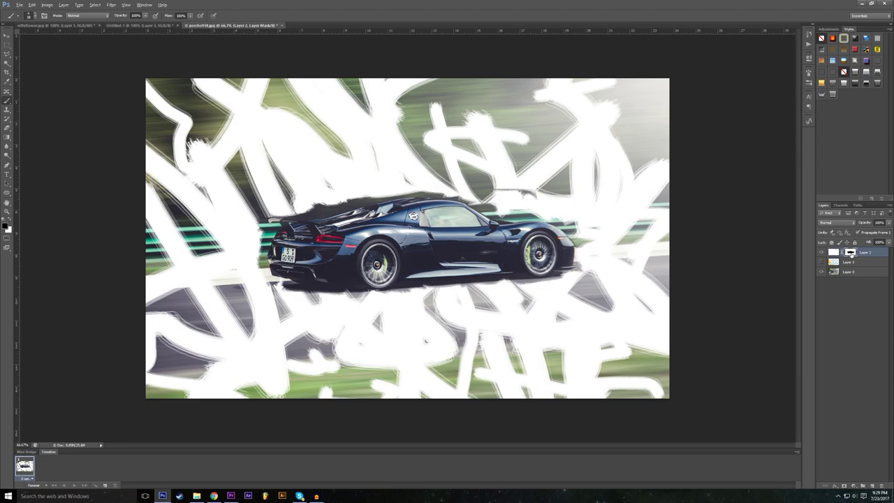
pyautogui.keyDown('alt'); pyautogui.click(850, 253); pyautogui.keyUp('alt')
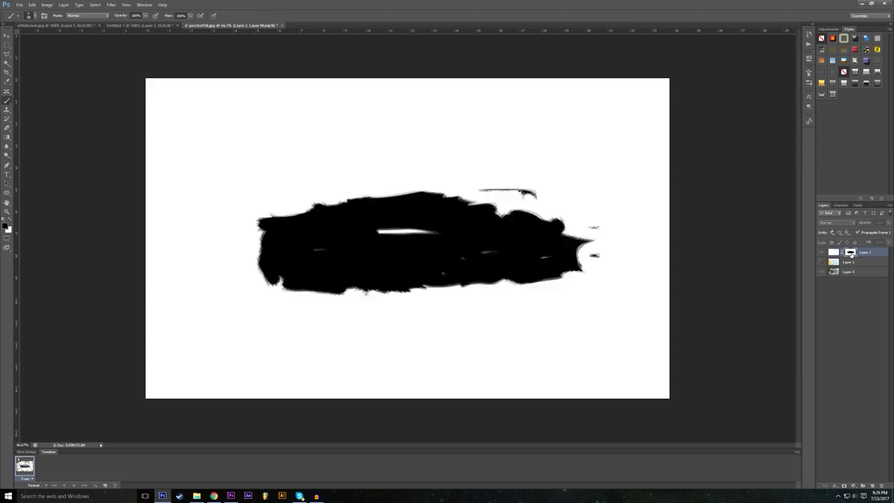
# - Switch between mask-only and composite views several times, ending in the normal composite view
pyautogui.keyDown('alt'); pyautogui.click(851, 257); pyautogui.keyUp('alt')
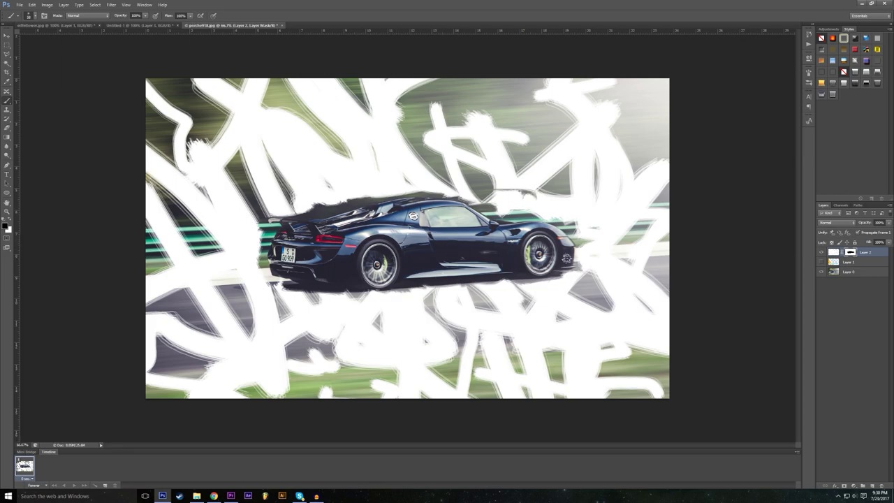
pyautogui.keyDown('alt'); pyautogui.click(851, 255); pyautogui.keyUp('alt')
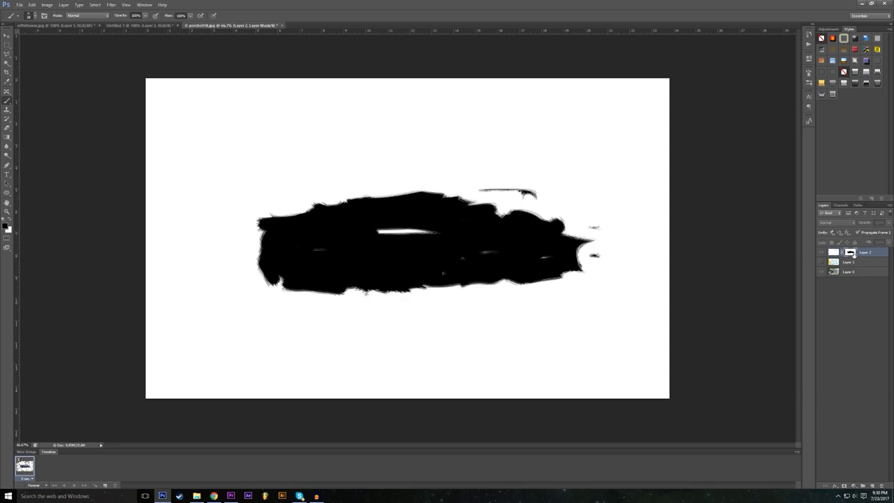
pyautogui.keyDown('alt'); pyautogui.click(852, 253); pyautogui.keyUp('alt')
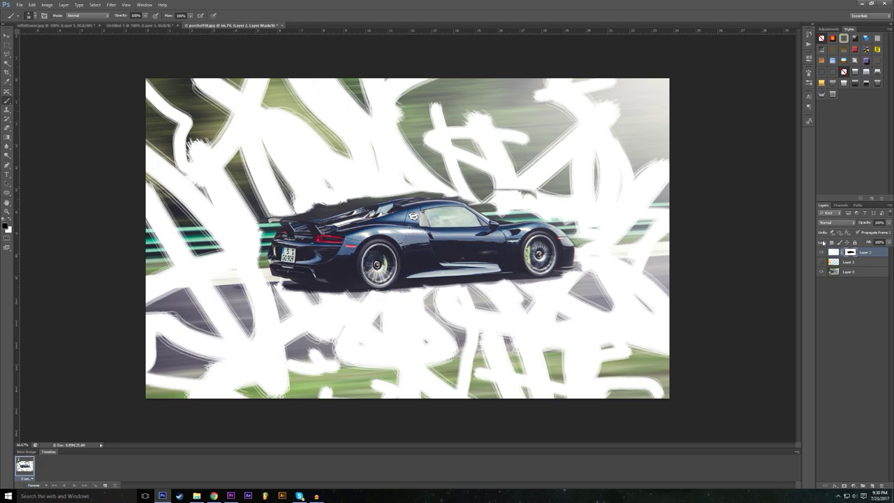
pyautogui.keyDown('alt'); pyautogui.click(853, 254); pyautogui.keyUp('alt')
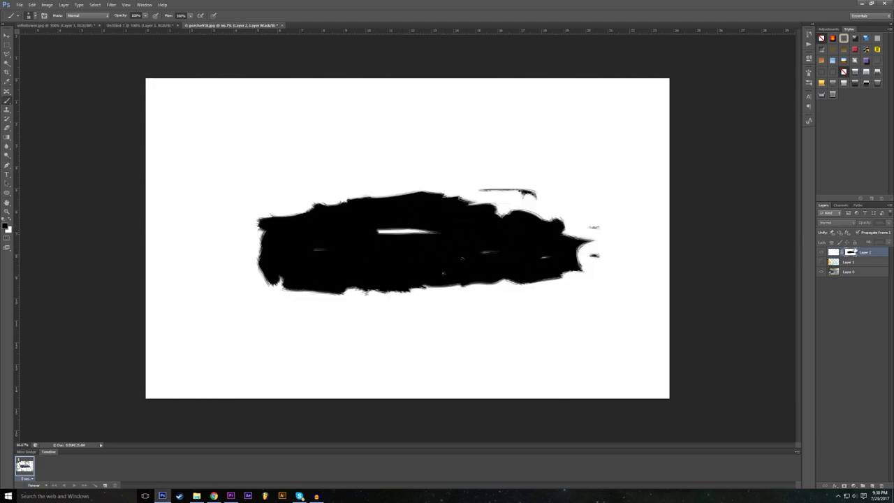
pyautogui.keyDown('alt'); pyautogui.click(853, 253); pyautogui.keyUp('alt')
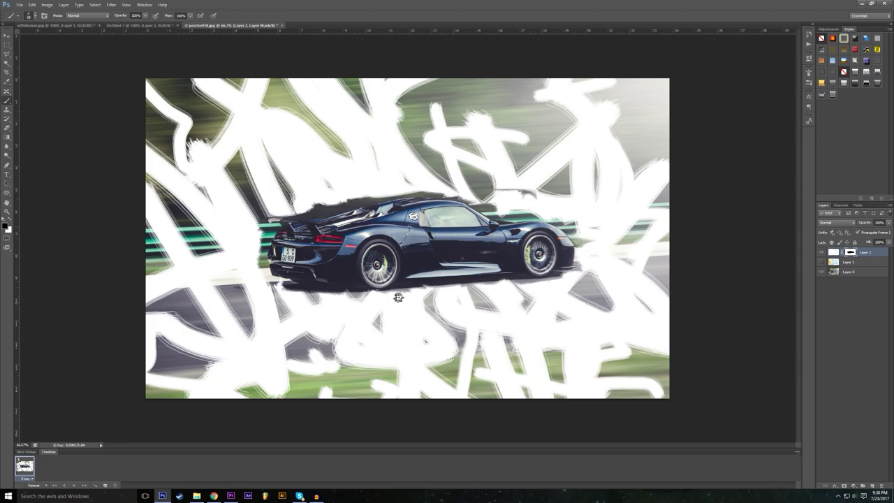
# - Target Layer 2's image pixels rather than its mask and open the Image > Adjustments menu
pyautogui.click(833, 252)
pyautogui.click(846, 254)
pyautogui.click(835, 256)
pyautogui.click(47, 5)
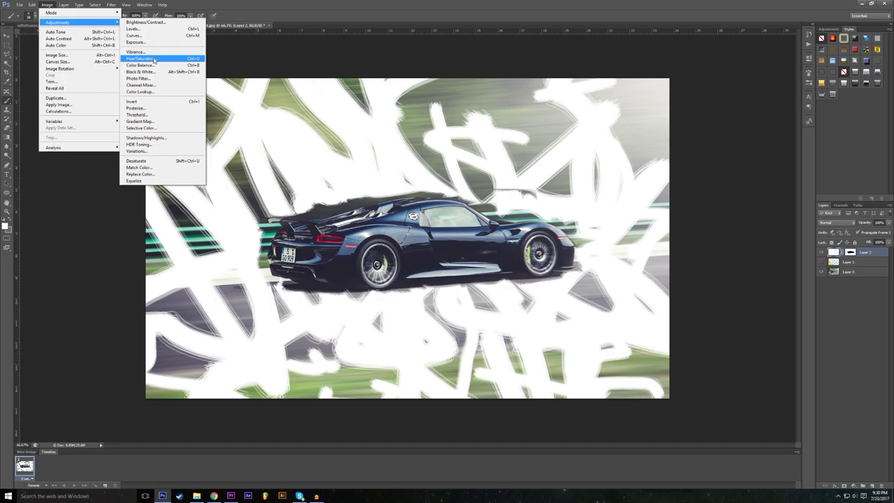
# - Colorize Layer 2's scribbles via Hue/Saturation with hue 191, raised saturation and lightness -9, then hide the layer
pyautogui.click(154, 58)
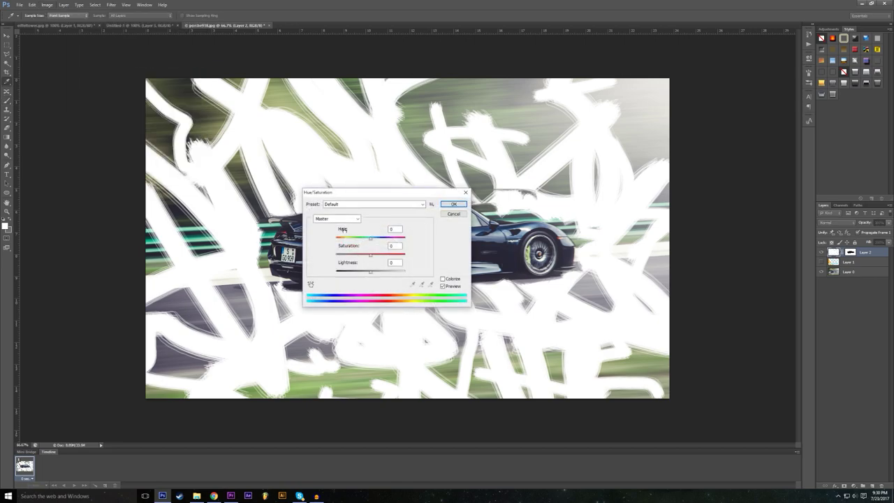
pyautogui.click(442, 278)
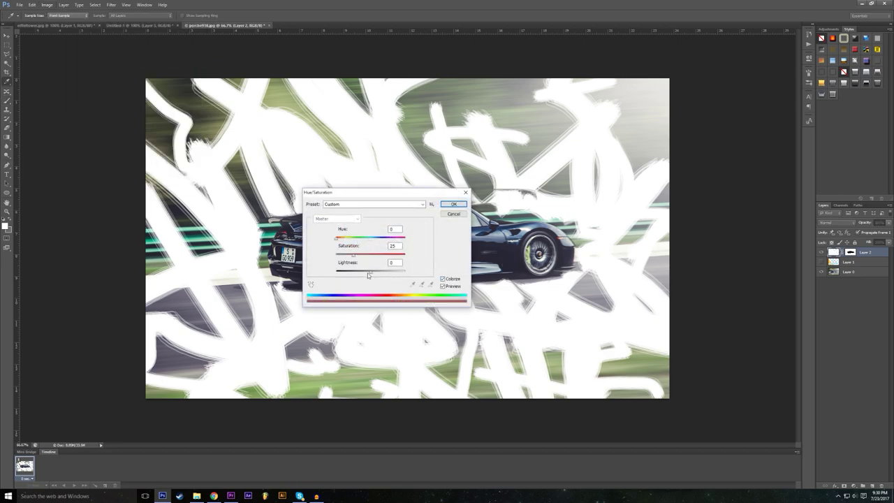
pyautogui.moveTo(373, 274); pyautogui.dragTo(367, 274)
pyautogui.click(355, 255)
pyautogui.moveTo(334, 240); pyautogui.dragTo(372, 245)
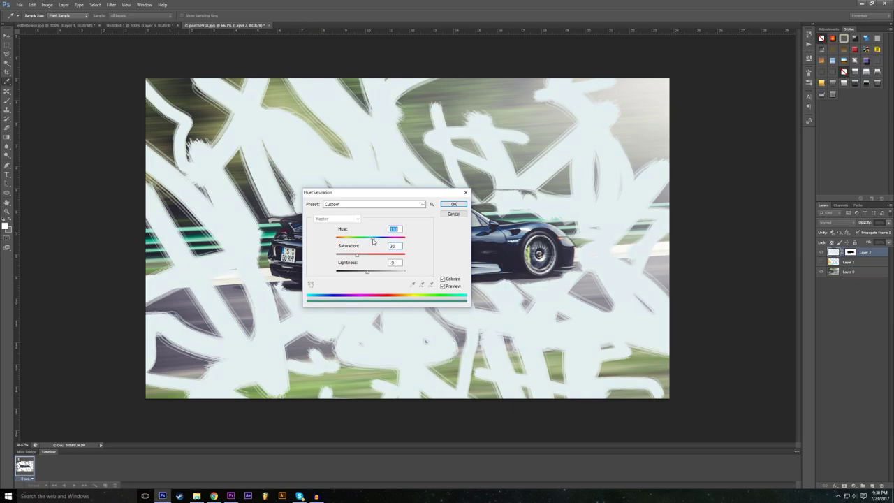
pyautogui.click(363, 258)
pyautogui.moveTo(361, 259); pyautogui.dragTo(386, 257)
pyautogui.moveTo(381, 194); pyautogui.dragTo(467, 275)
pyautogui.click(540, 285)
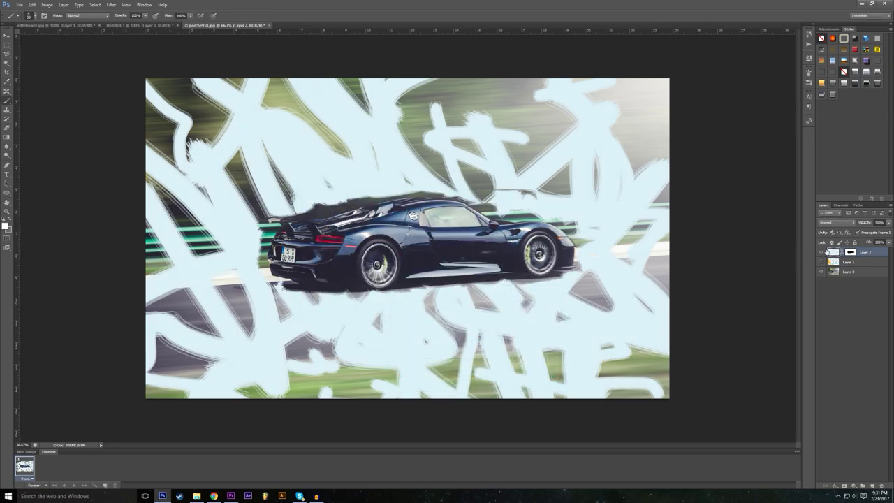
pyautogui.click(822, 252)
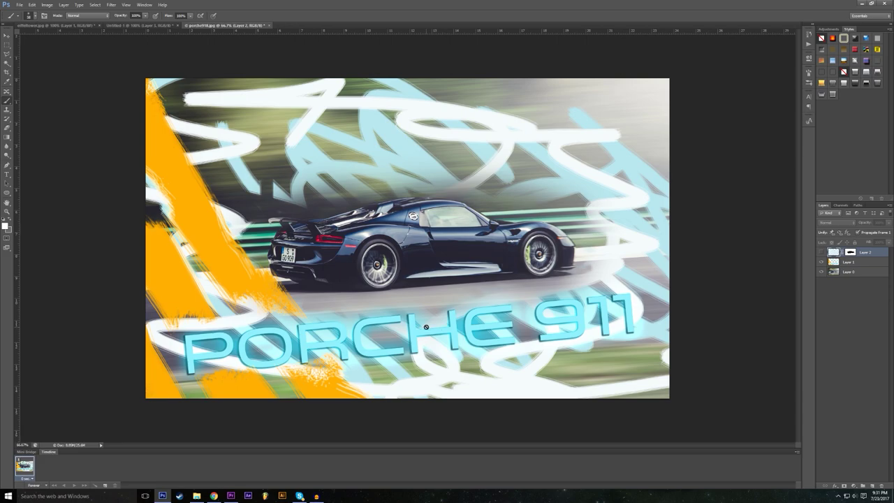
# - Turn off the eye icons of Layer 1 and Layer 2 so neither scribble layer is visible
pyautogui.click(821, 252)
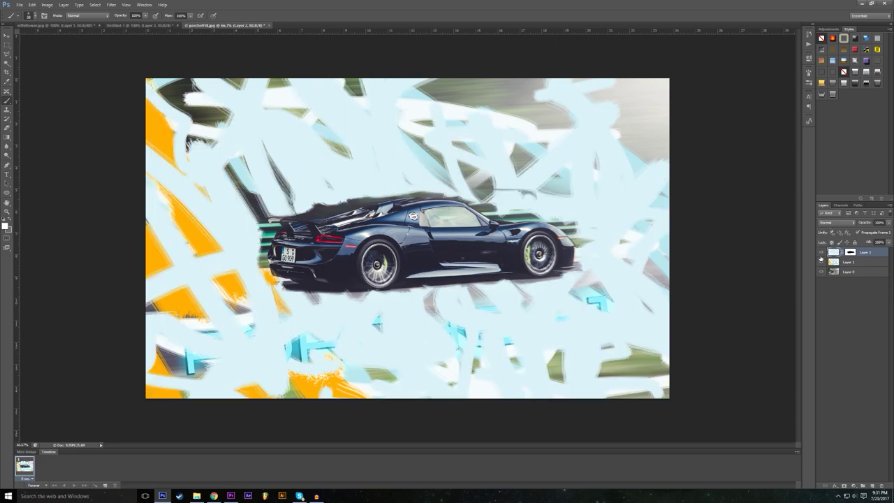
pyautogui.click(821, 261)
pyautogui.click(821, 261)
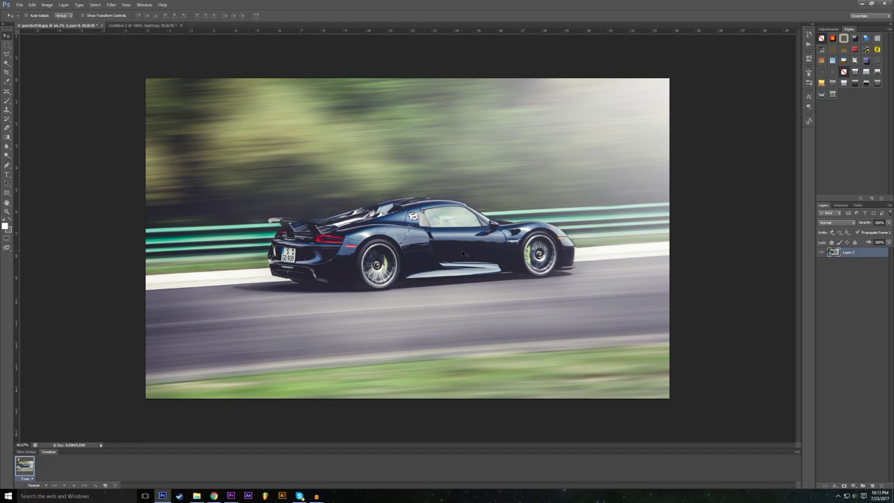
# - Set a soft 260 px white brush, then undo the earlier white paint on the photo
pyautogui.click(10, 101)
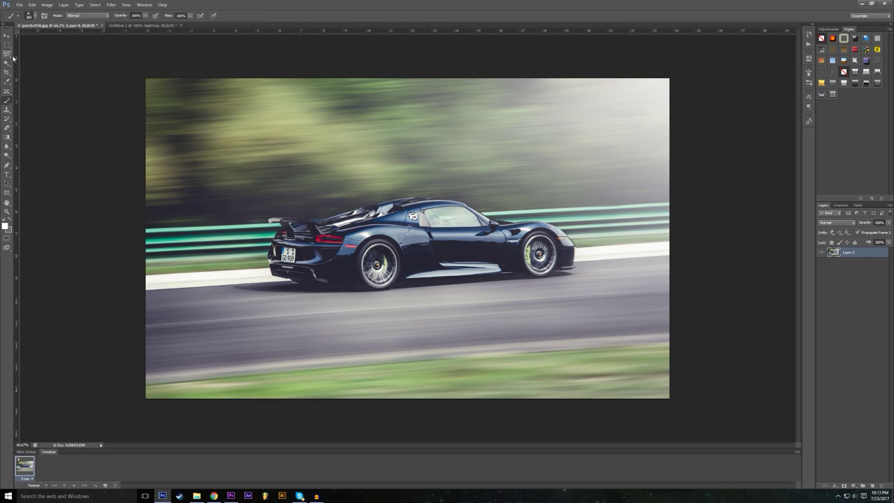
pyautogui.click(35, 16)
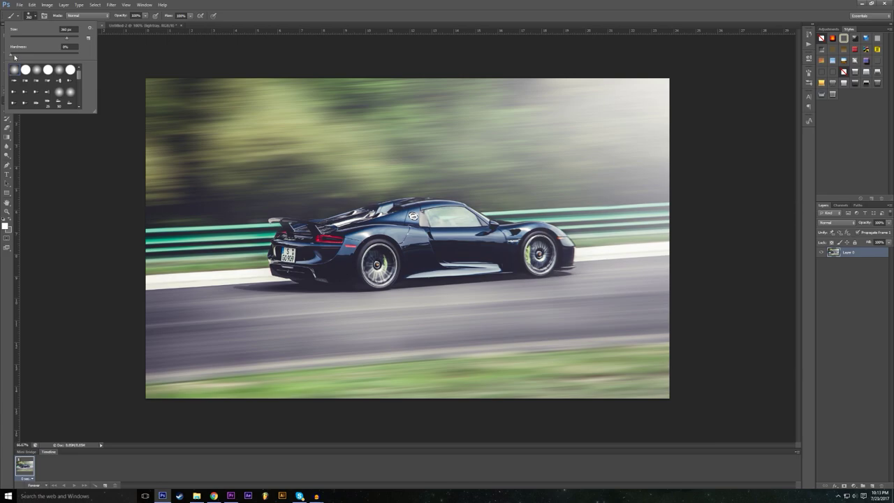
pyautogui.click(68, 32)
pyautogui.press('Return')
pyautogui.moveTo(648, 125)
pyautogui.mouseDown()
pyautogui.moveTo(616, 119)
pyautogui.moveTo(573, 90)
pyautogui.moveTo(663, 106)
pyautogui.moveTo(745, 168)
pyautogui.moveTo(644, 143)
pyautogui.mouseUp()
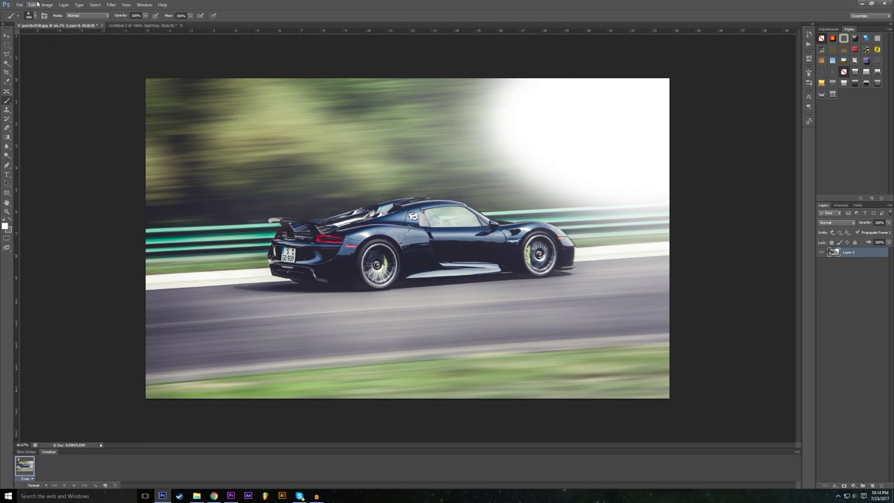
pyautogui.click(32, 5)
pyautogui.click(40, 12)
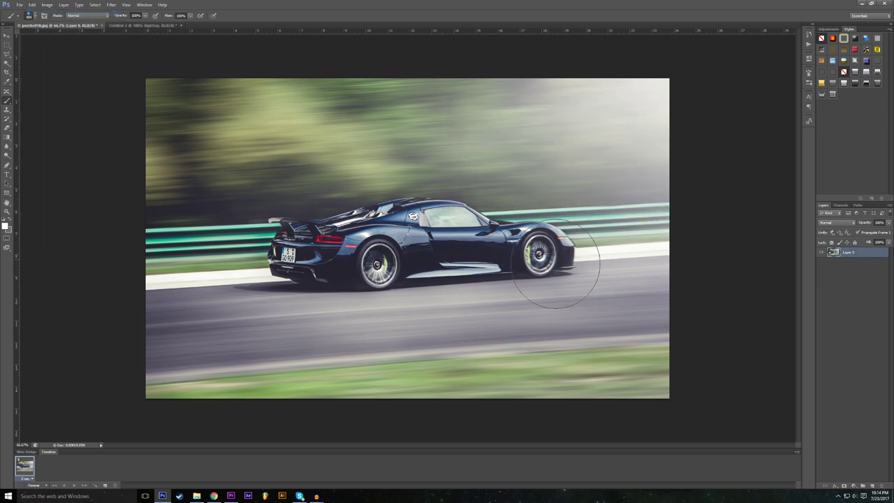
# - Add a new empty layer and brush soft white across the photo's top-right
pyautogui.click(871, 485)
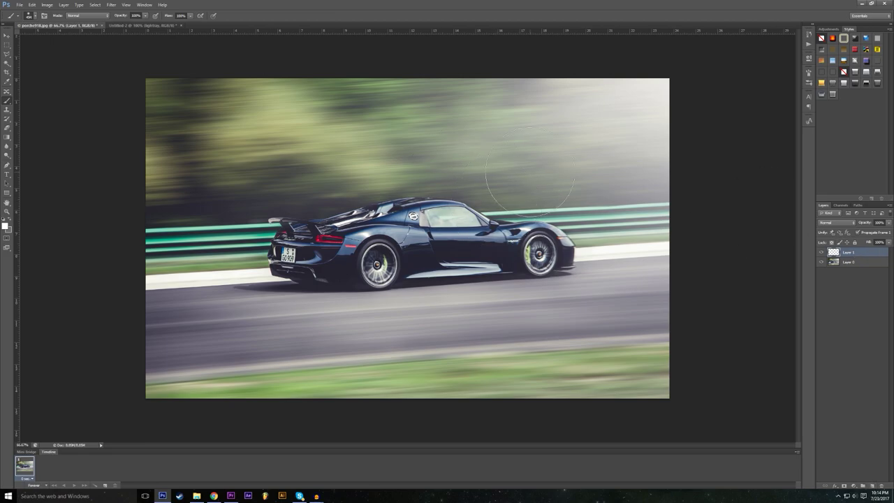
pyautogui.click(649, 127)
pyautogui.moveTo(653, 128)
pyautogui.mouseDown()
pyautogui.moveTo(631, 156)
pyautogui.moveTo(664, 148)
pyautogui.moveTo(654, 170)
pyautogui.moveTo(685, 186)
pyautogui.moveTo(563, 177)
pyautogui.moveTo(495, 89)
pyautogui.moveTo(743, 182)
pyautogui.moveTo(584, 83)
pyautogui.moveTo(493, 70)
pyautogui.moveTo(472, 106)
pyautogui.moveTo(524, 156)
pyautogui.moveTo(630, 194)
pyautogui.moveTo(709, 208)
pyautogui.moveTo(685, 215)
pyautogui.moveTo(583, 194)
pyautogui.moveTo(499, 122)
pyautogui.moveTo(464, 54)
pyautogui.moveTo(471, 132)
pyautogui.moveTo(605, 229)
pyautogui.moveTo(740, 234)
pyautogui.moveTo(645, 229)
pyautogui.moveTo(451, 113)
pyautogui.moveTo(436, 51)
pyautogui.moveTo(480, 120)
pyautogui.moveTo(654, 217)
pyautogui.moveTo(740, 225)
pyautogui.moveTo(716, 251)
pyautogui.moveTo(655, 258)
pyautogui.moveTo(538, 225)
pyautogui.moveTo(435, 69)
pyautogui.moveTo(418, 99)
pyautogui.moveTo(495, 184)
pyautogui.moveTo(691, 226)
pyautogui.moveTo(527, 223)
pyautogui.moveTo(401, 158)
pyautogui.moveTo(329, 76)
pyautogui.mouseUp()
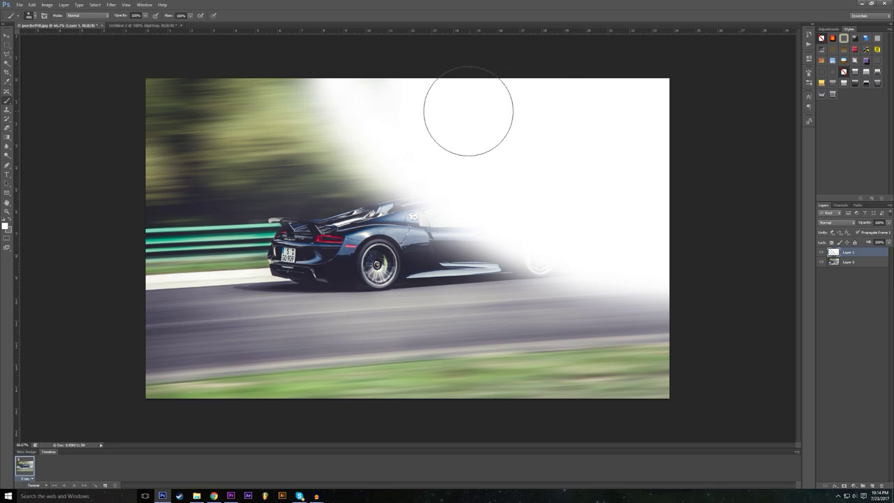
pyautogui.click(835, 486)
# - Open Layer 1's Blending Options and drag its opacity down to near 0%
pyautogui.click(838, 401)
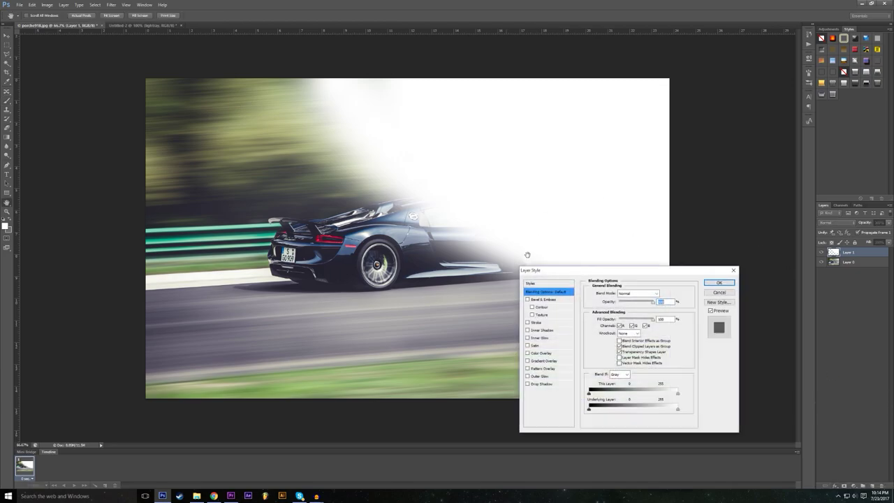
pyautogui.moveTo(577, 277); pyautogui.dragTo(117, 185)
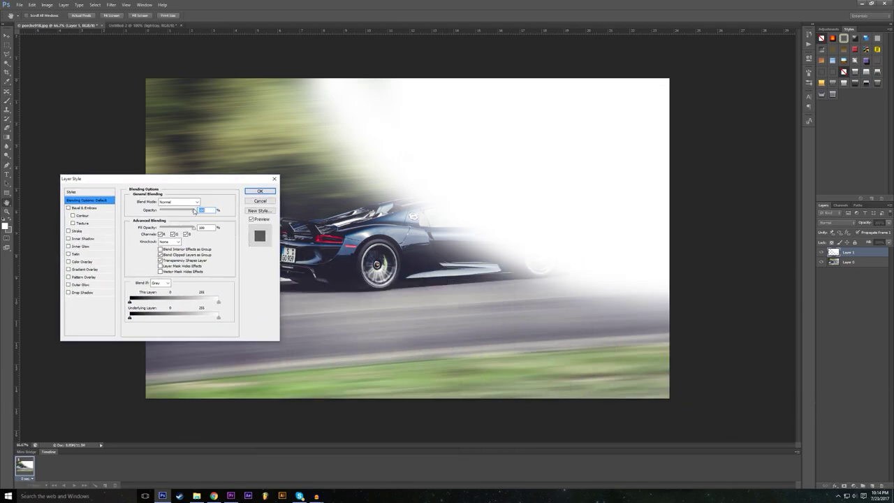
pyautogui.moveTo(193, 211); pyautogui.dragTo(147, 230)
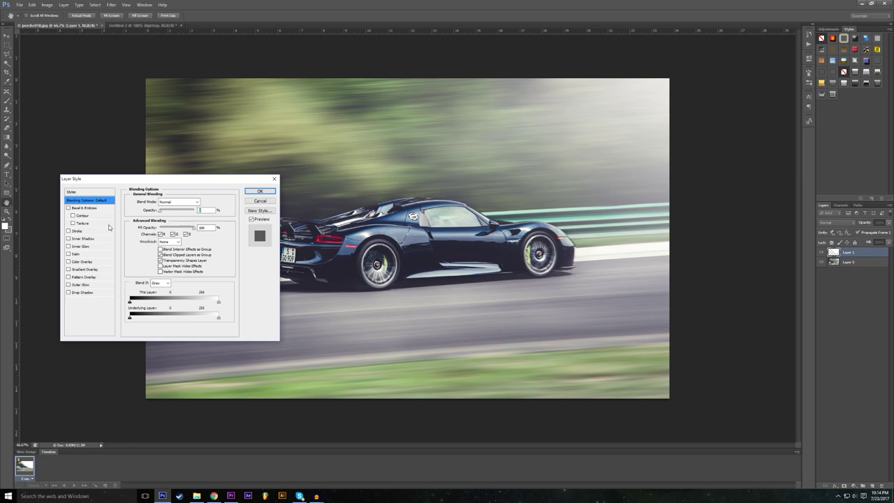
pyautogui.moveTo(121, 227); pyautogui.dragTo(466, 148)
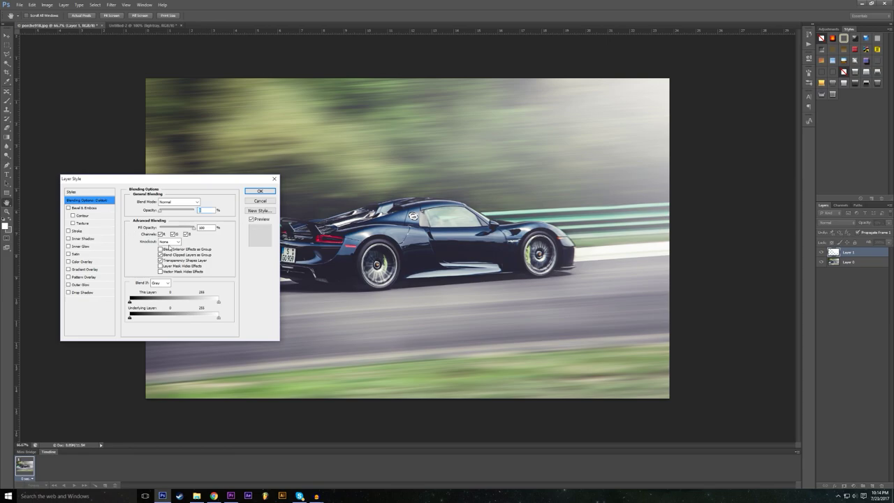
pyautogui.moveTo(161, 211); pyautogui.dragTo(167, 219)
pyautogui.moveTo(194, 180); pyautogui.dragTo(274, 184)
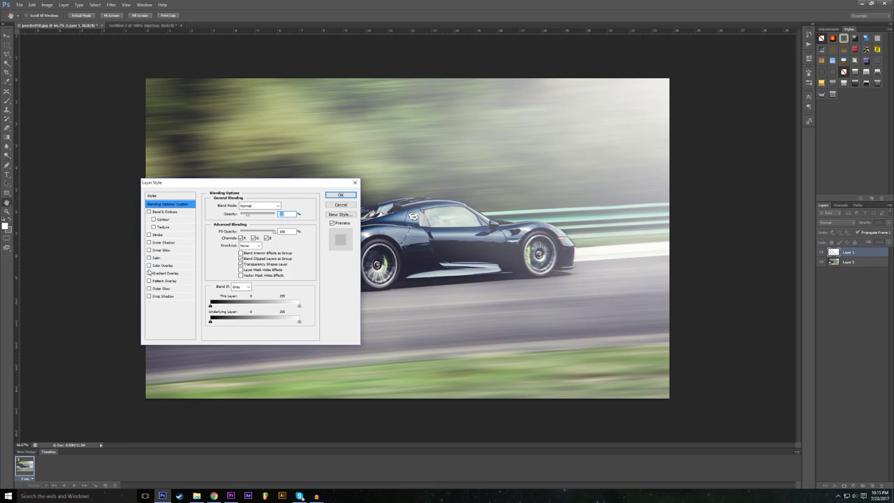
# - Turn on a Color Overlay for Layer 1 and settle on a cyan overlay colour
pyautogui.click(149, 266)
pyautogui.click(162, 265)
pyautogui.click(283, 205)
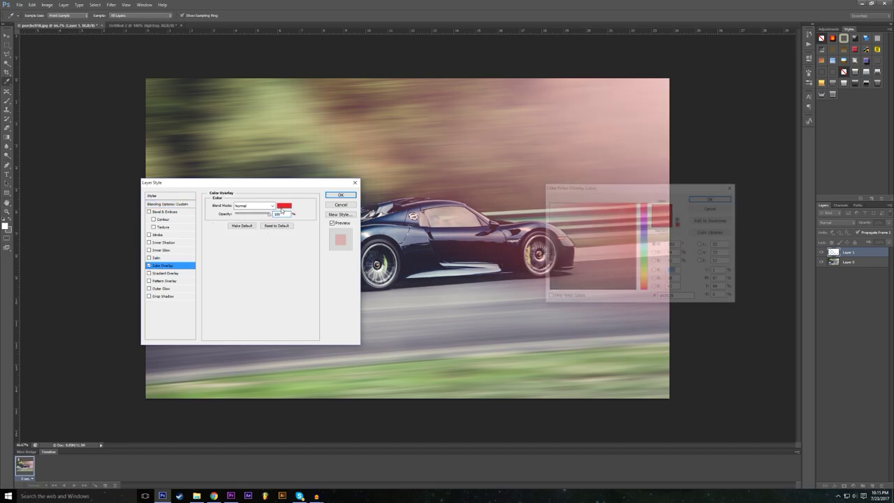
pyautogui.click(548, 203)
pyautogui.moveTo(649, 255); pyautogui.dragTo(648, 283)
pyautogui.moveTo(593, 230)
pyautogui.mouseDown()
pyautogui.moveTo(569, 204)
pyautogui.moveTo(578, 200)
pyautogui.moveTo(502, 235)
pyautogui.moveTo(140, 232)
pyautogui.mouseUp()
pyautogui.click(171, 249)
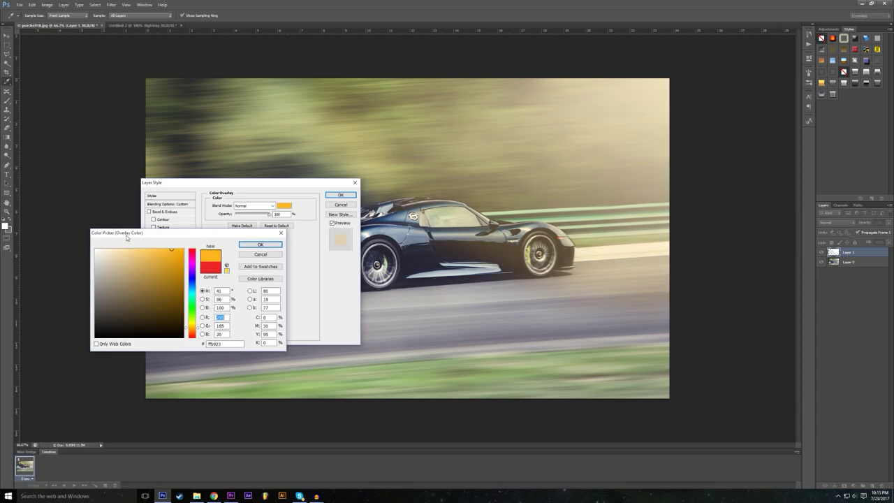
pyautogui.moveTo(147, 250)
pyautogui.mouseDown()
pyautogui.moveTo(140, 251)
pyautogui.moveTo(151, 251)
pyautogui.mouseUp()
pyautogui.moveTo(196, 317); pyautogui.dragTo(193, 297)
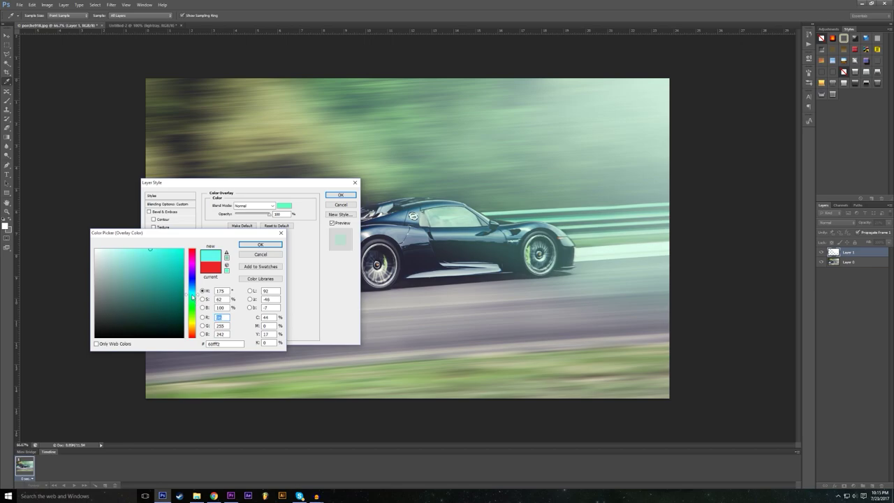
pyautogui.moveTo(140, 233); pyautogui.dragTo(572, 275)
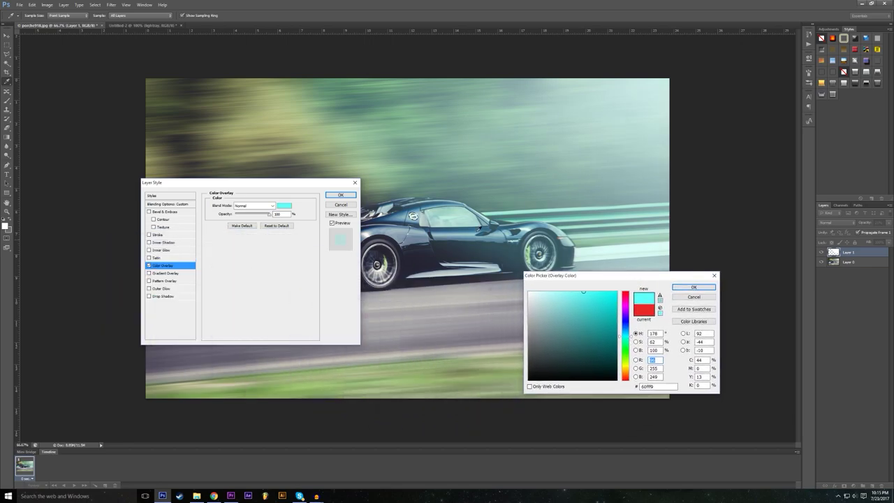
pyautogui.click(692, 287)
# - Set Layer 1's opacity to 15% in Blending Options
pyautogui.moveTo(266, 185); pyautogui.dragTo(204, 329)
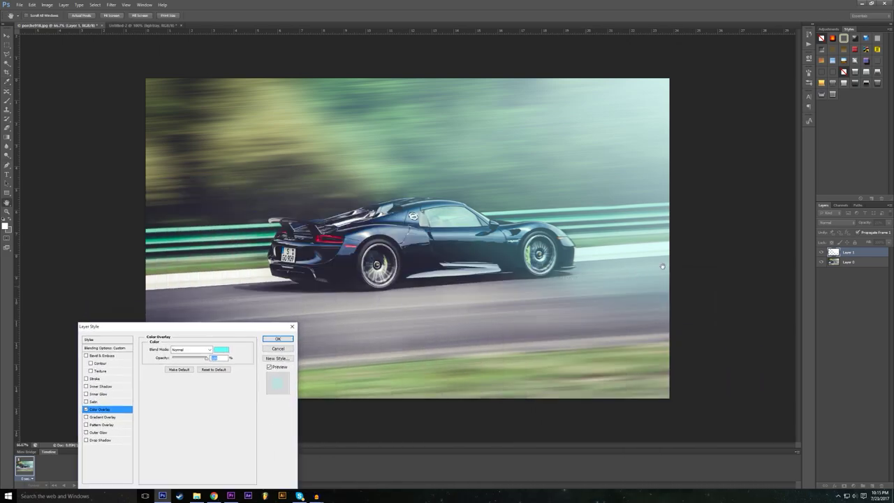
pyautogui.click(103, 349)
pyautogui.moveTo(198, 358); pyautogui.dragTo(229, 372)
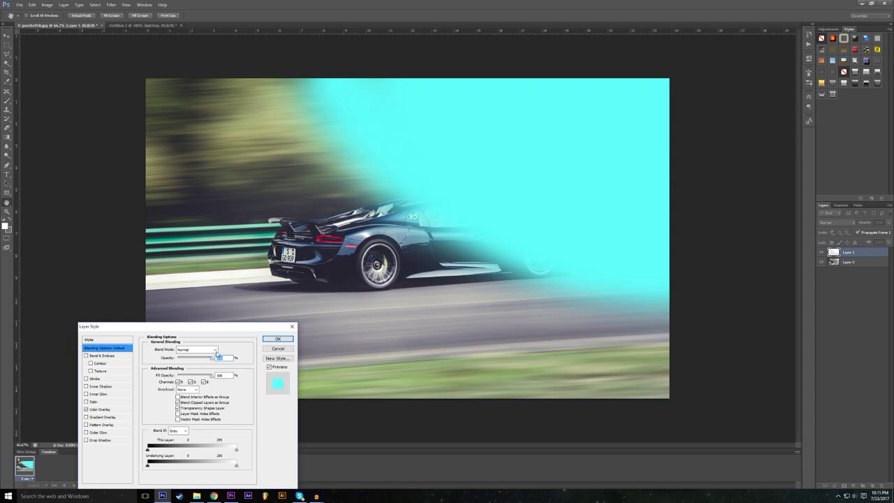
pyautogui.moveTo(196, 361); pyautogui.dragTo(183, 364)
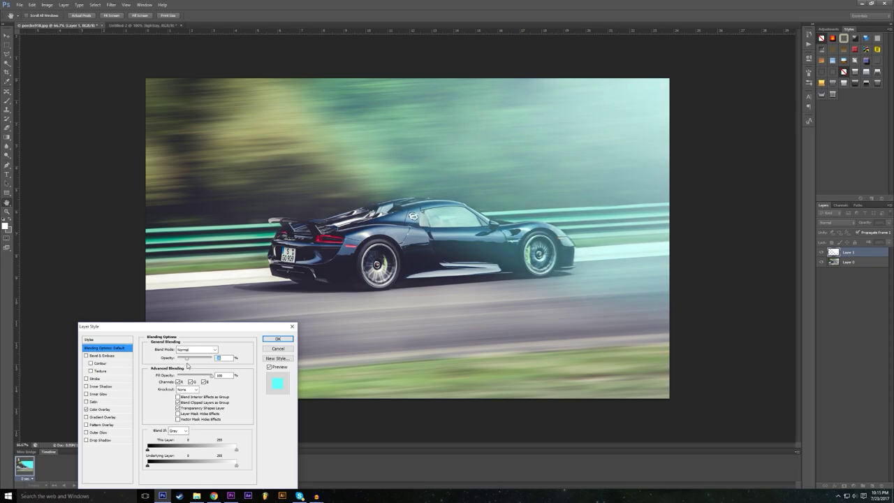
pyautogui.moveTo(187, 363); pyautogui.dragTo(182, 366)
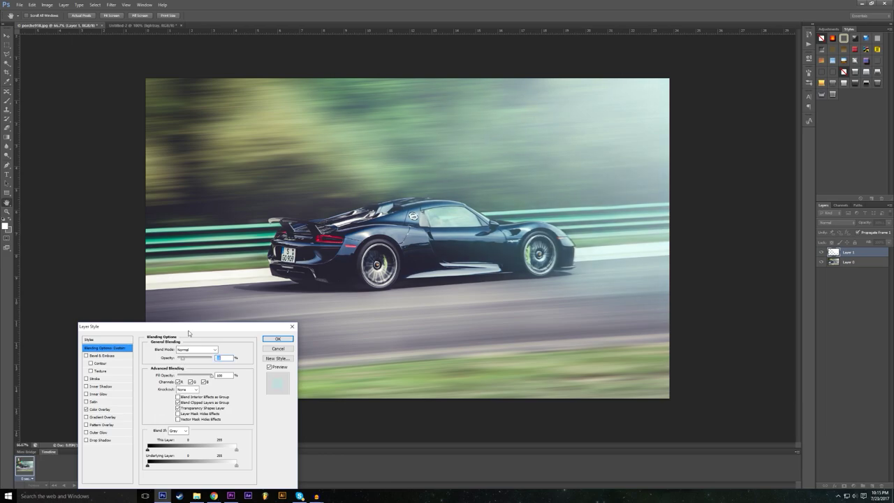
pyautogui.moveTo(190, 326); pyautogui.dragTo(214, 144)
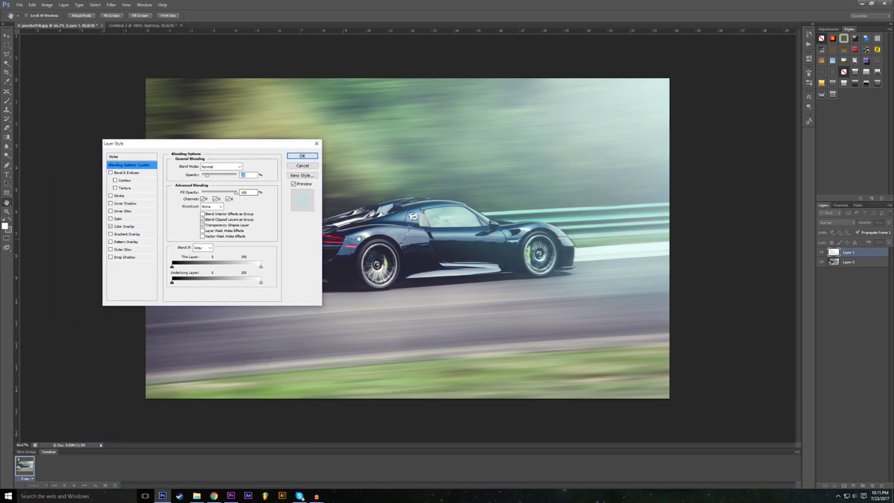
pyautogui.write('15')
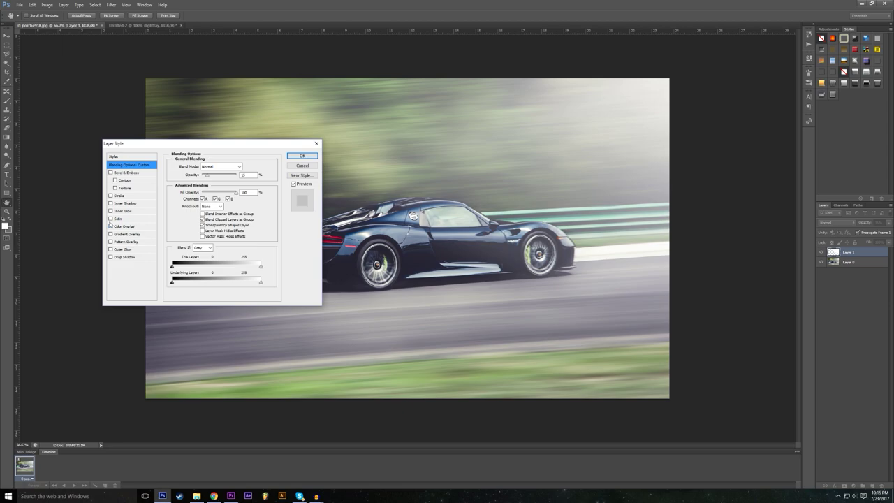
# - Add an Orange, Yellow, Orange gradient overlay with its left stop changed to white
pyautogui.click(130, 237)
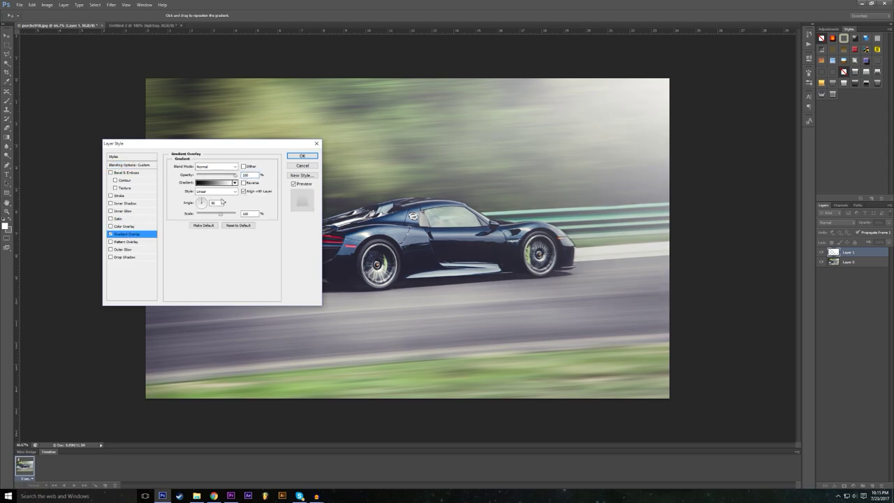
pyautogui.click(218, 182)
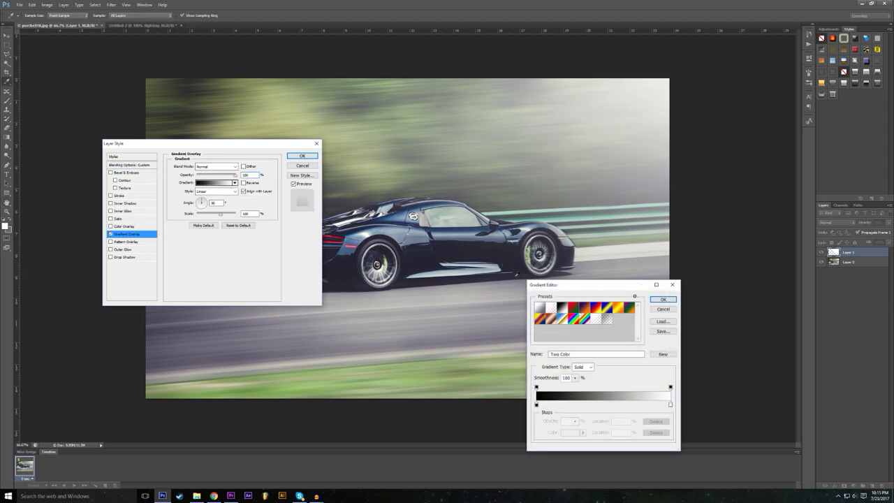
pyautogui.click(613, 313)
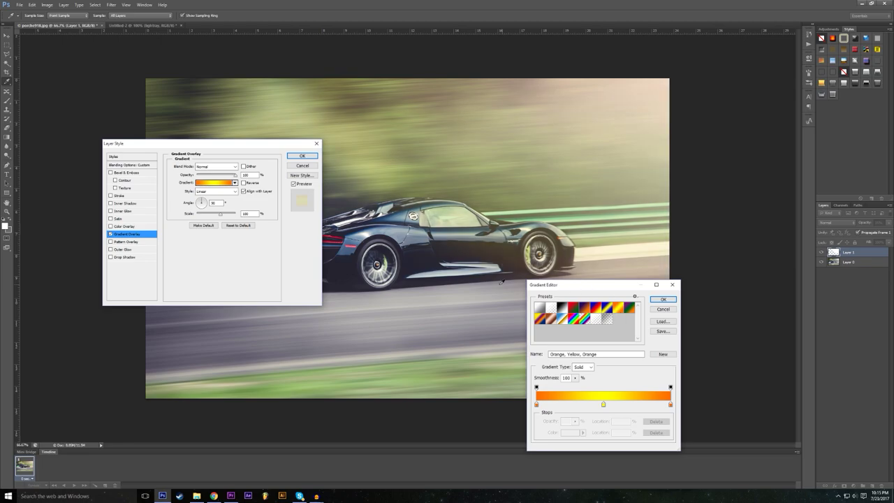
pyautogui.moveTo(571, 288); pyautogui.dragTo(197, 181)
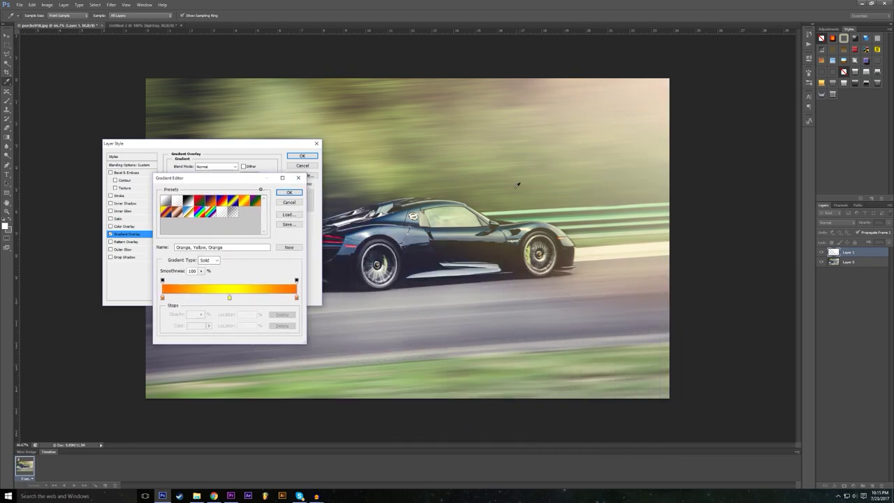
pyautogui.doubleClick(162, 298)
pyautogui.click(529, 291)
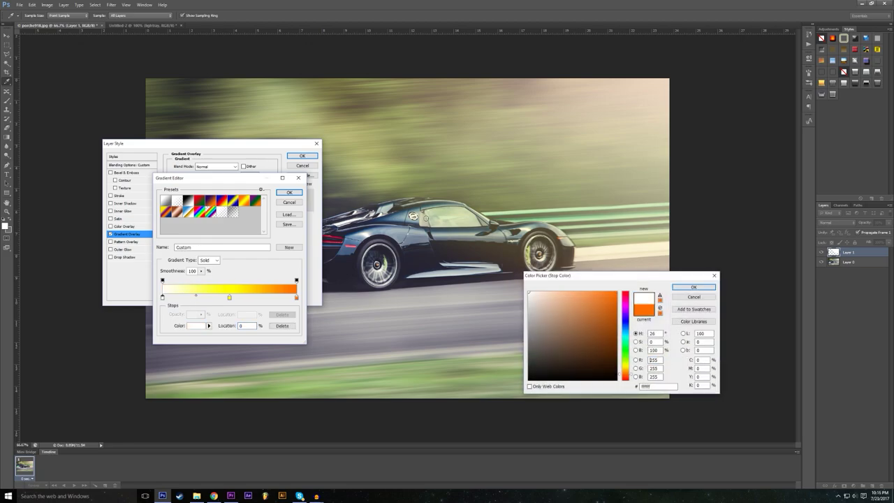
pyautogui.click(689, 288)
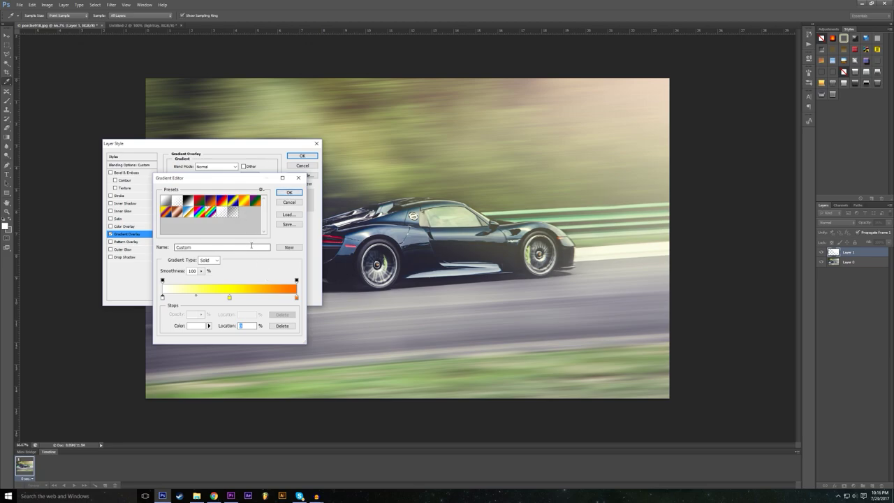
pyautogui.click(289, 192)
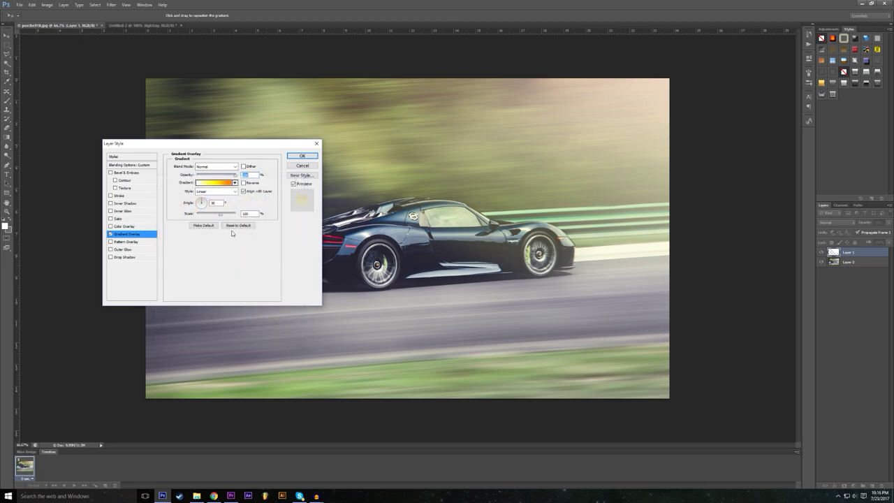
# - Angle the gradient at 125°, raise the layer opacity to 40%, and apply the style
pyautogui.click(201, 207)
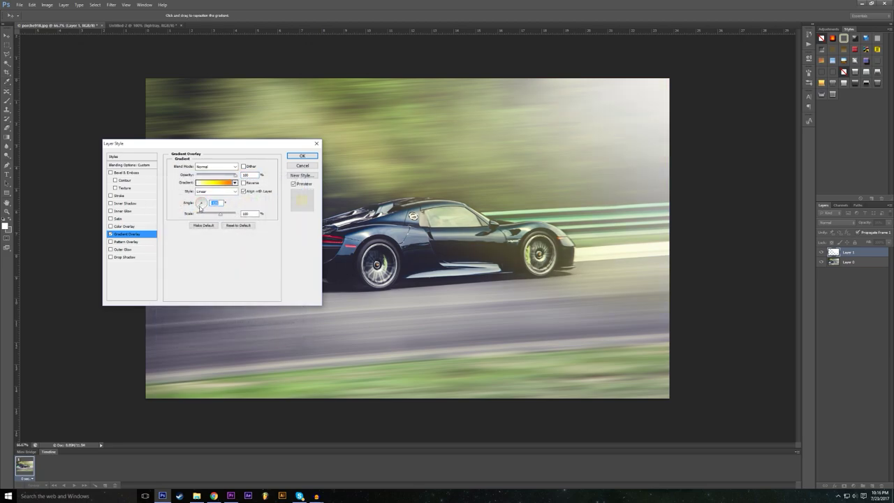
pyautogui.click(199, 207)
pyautogui.click(126, 166)
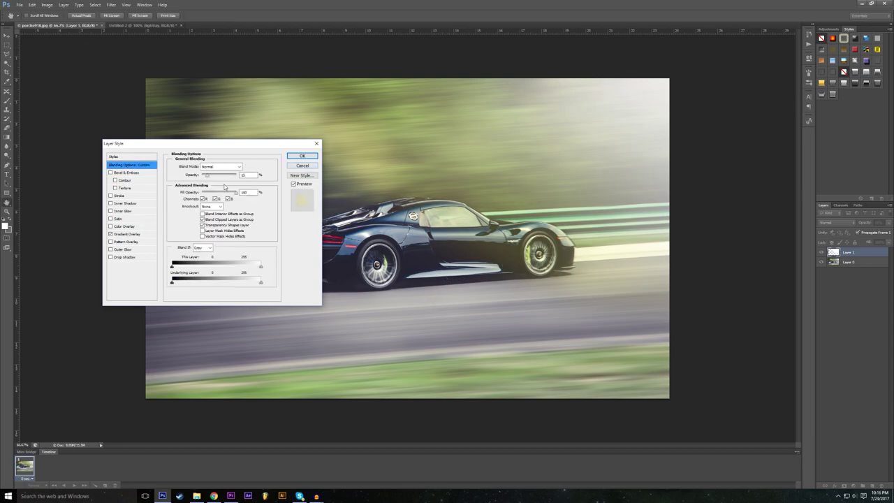
pyautogui.moveTo(213, 176)
pyautogui.mouseDown()
pyautogui.moveTo(317, 195)
pyautogui.moveTo(217, 192)
pyautogui.mouseUp()
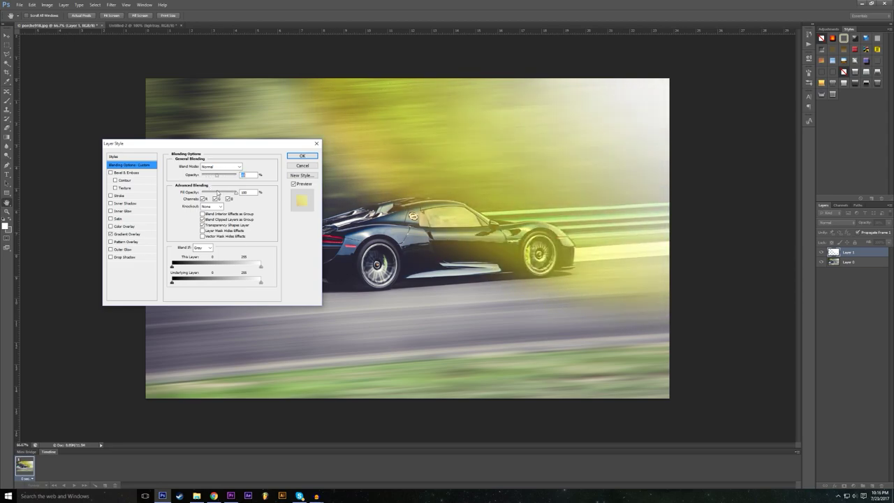
pyautogui.click(302, 155)
# - Shift Layer 1 with the Move tool, then soft-brush the warm tint across the lower road
pyautogui.click(7, 36)
pyautogui.moveTo(479, 237); pyautogui.dragTo(534, 176)
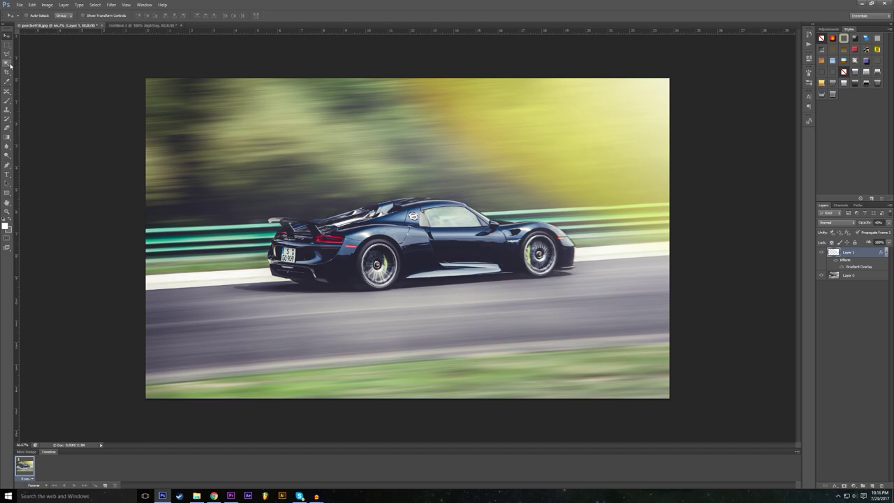
pyautogui.click(9, 102)
pyautogui.click(35, 16)
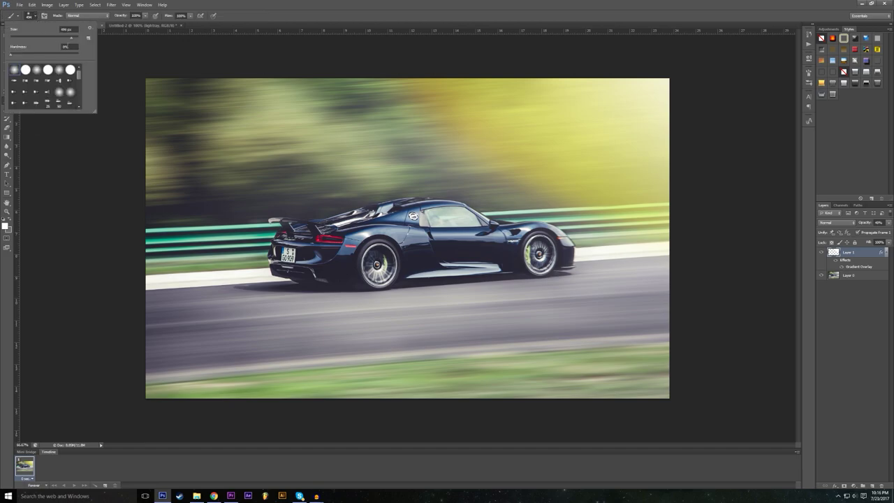
pyautogui.moveTo(240, 370)
pyautogui.mouseDown()
pyautogui.moveTo(230, 369)
pyautogui.moveTo(527, 410)
pyautogui.moveTo(199, 379)
pyautogui.moveTo(399, 449)
pyautogui.mouseUp()
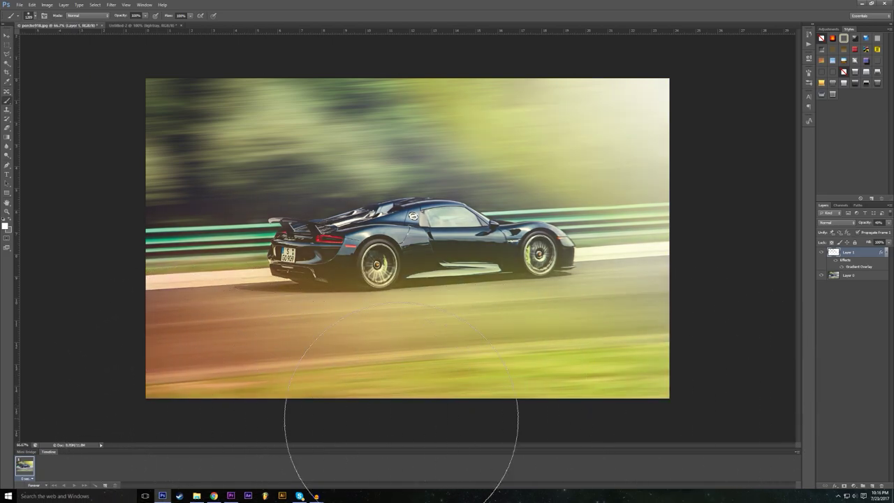
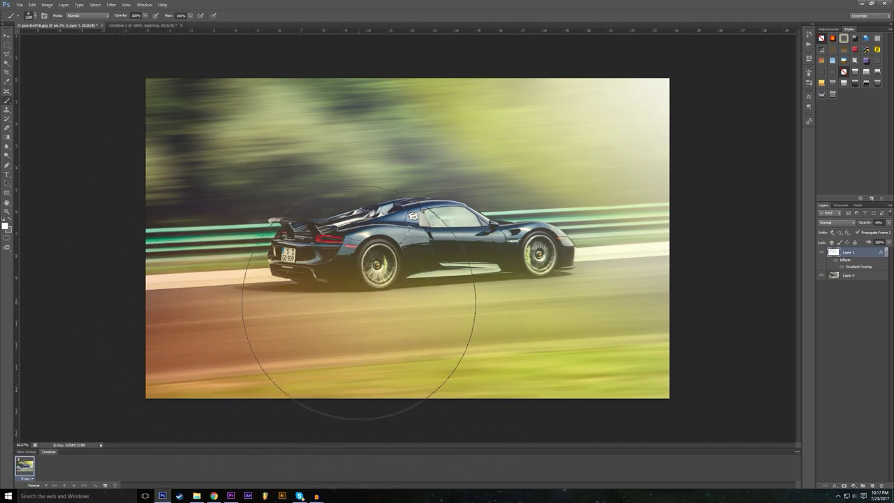
# - With the Move tool active, hide the gradient overlay Layer 1 and bring up the Untitled-2 logo document
pyautogui.click(7, 34)
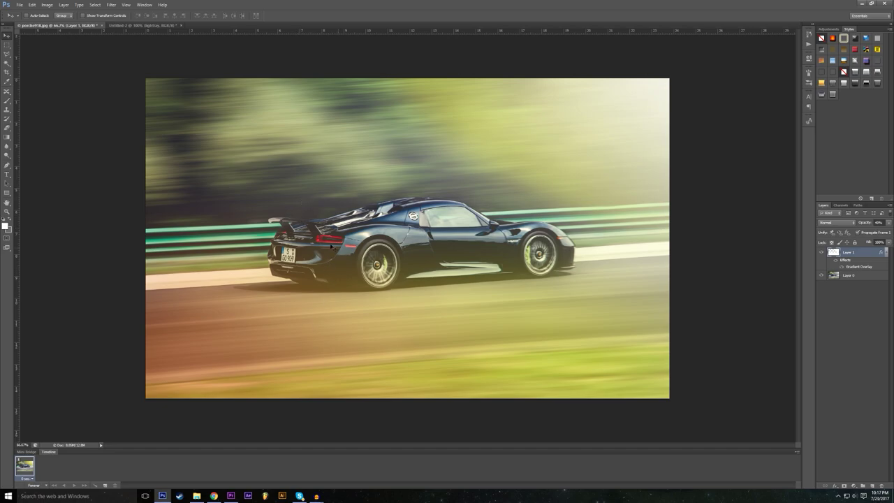
pyautogui.click(821, 252)
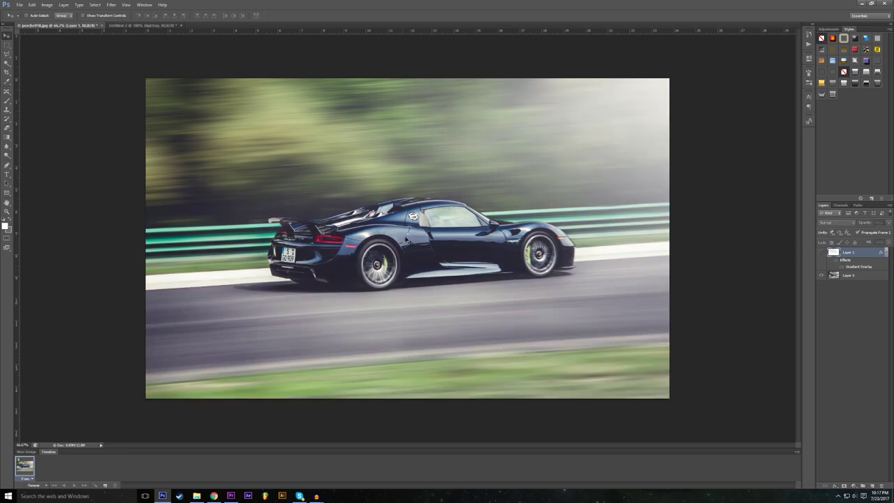
pyautogui.click(150, 25)
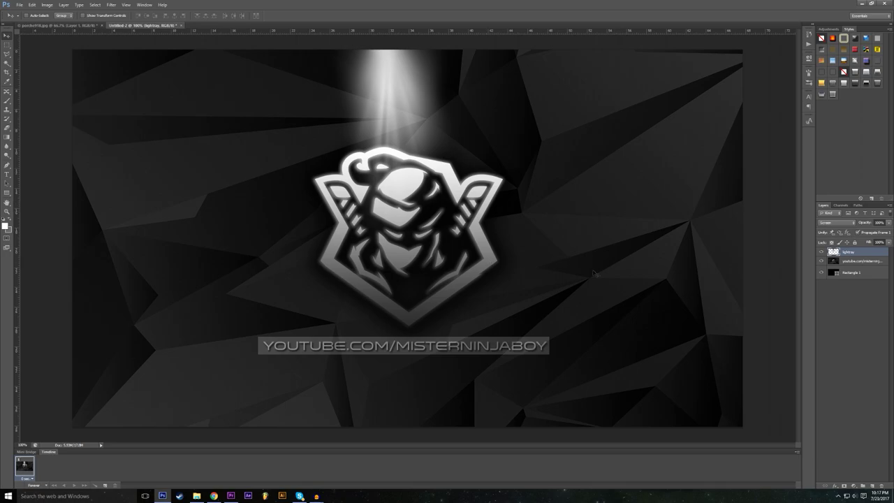
# - Switch back to the porsche918.jpg document tab
pyautogui.click(63, 25)
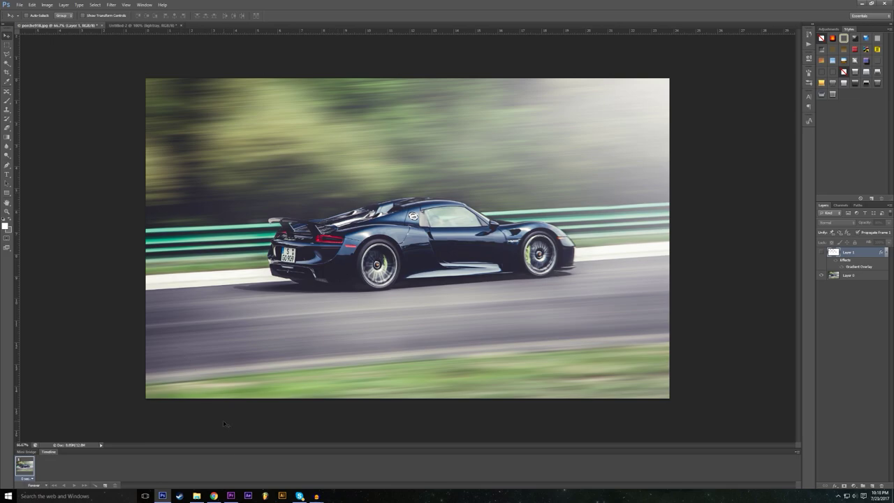
# - In the browser, change the Google Images search from 'flare' to 'light ray'
pyautogui.click(214, 495)
pyautogui.scroll(-1, 245, 187)
pyautogui.scroll(1, 245, 187)
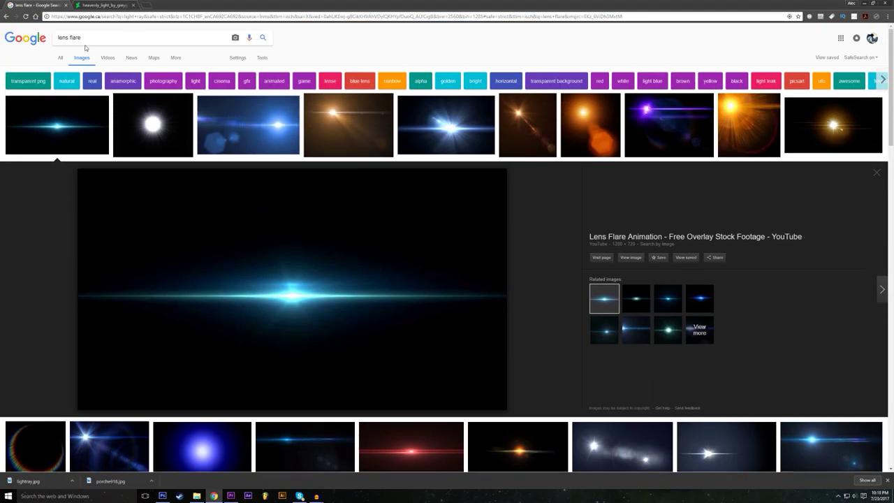
pyautogui.doubleClick(90, 37)
pyautogui.press('BackSpace')
pyautogui.press('BackSpace')
pyautogui.press('BackSpace')
pyautogui.press('BackSpace')
pyautogui.press('BackSpace')
pyautogui.write('ight ray')
pyautogui.press('Return')
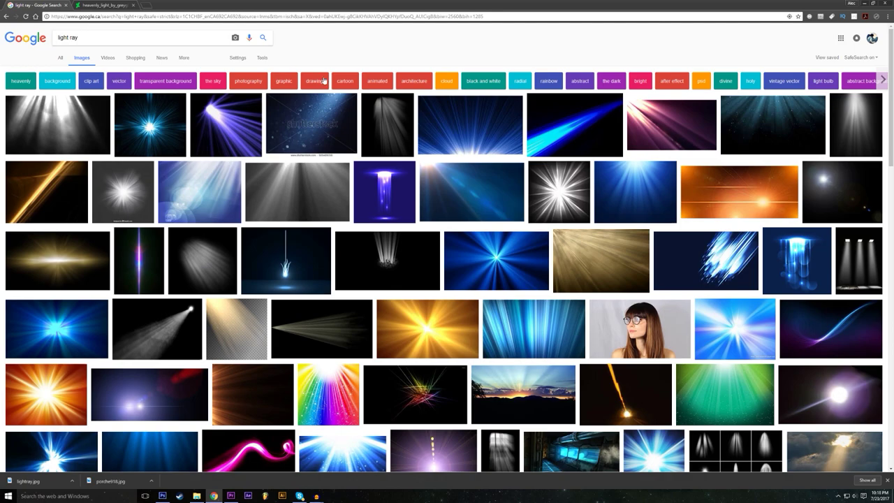
# - Browse the light ray results, previewing the blue star light and Magic Spark flare images
pyautogui.scroll(-1, 164, 150)
pyautogui.scroll(1, 109, 247)
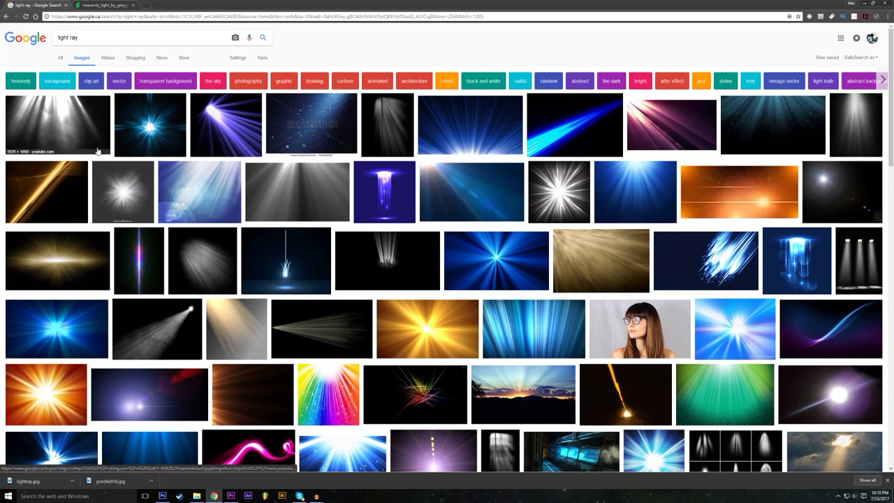
pyautogui.scroll(-2, 197, 219)
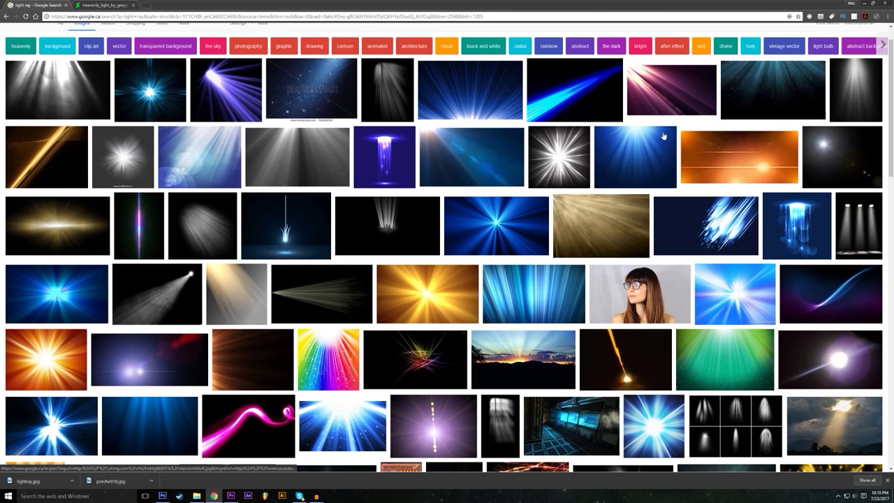
pyautogui.scroll(-4, 197, 218)
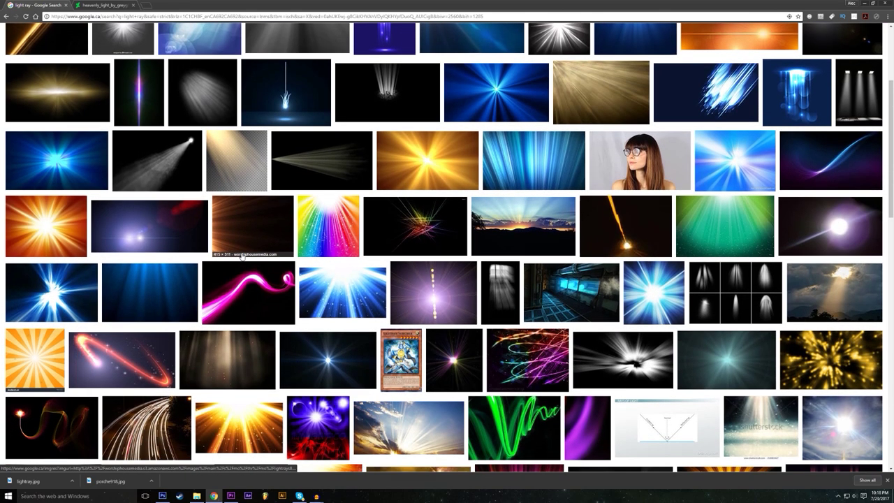
pyautogui.scroll(-4, 173, 269)
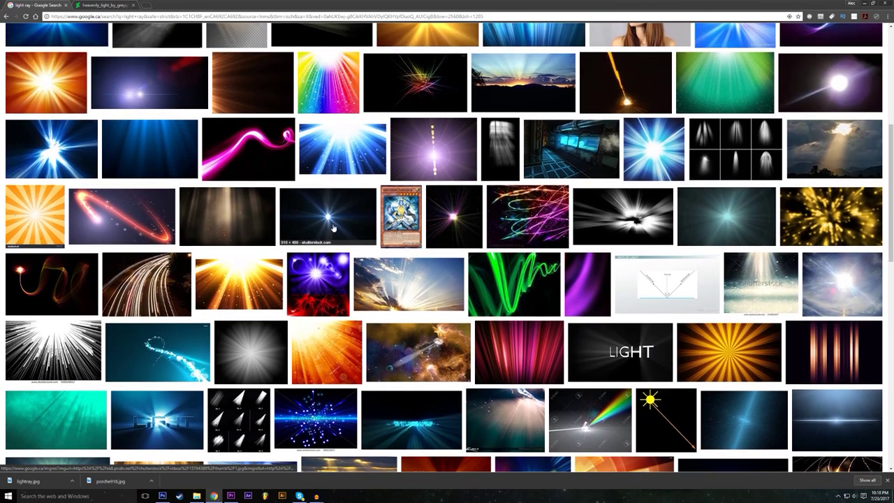
pyautogui.click(318, 231)
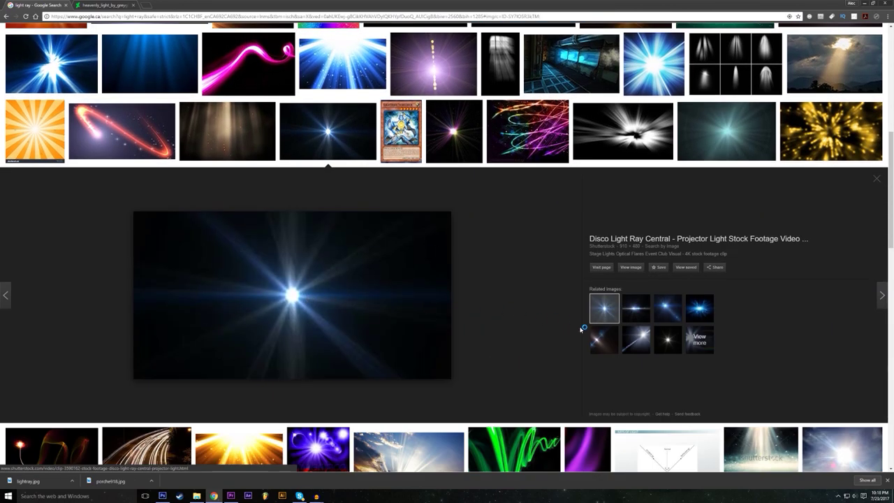
pyautogui.click(636, 309)
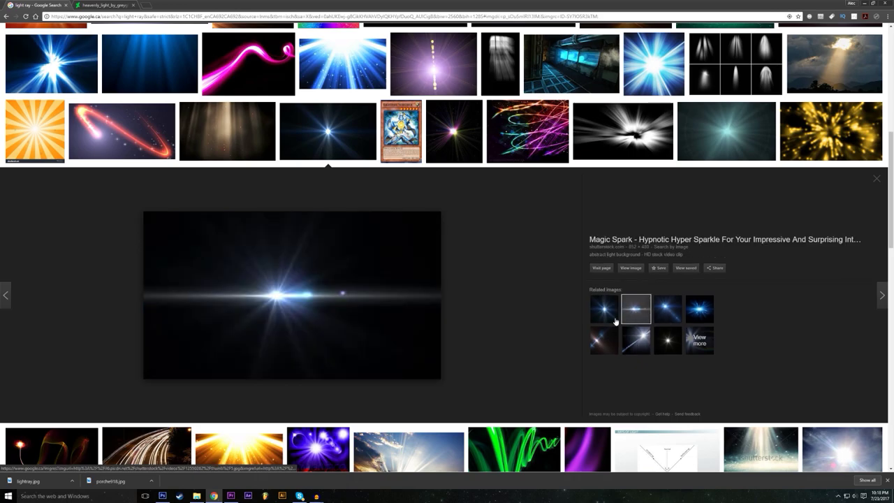
pyautogui.scroll(1, 283, 305)
pyautogui.scroll(-1, 256, 279)
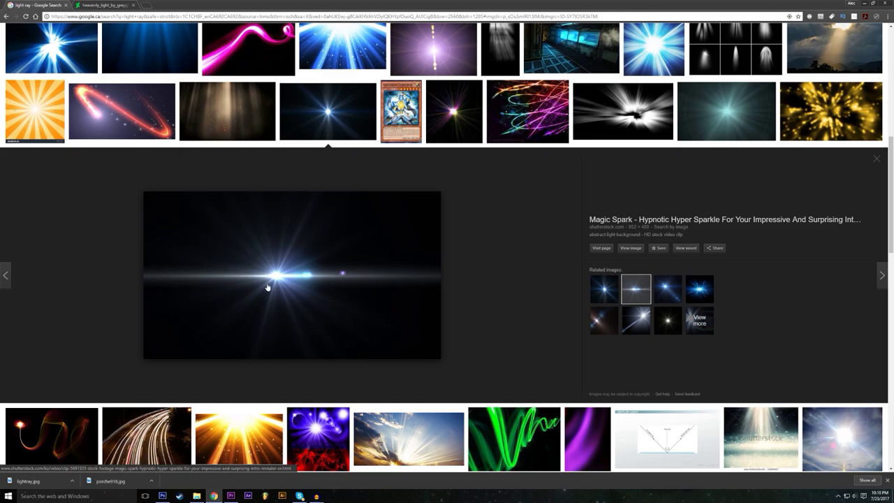
pyautogui.click(162, 496)
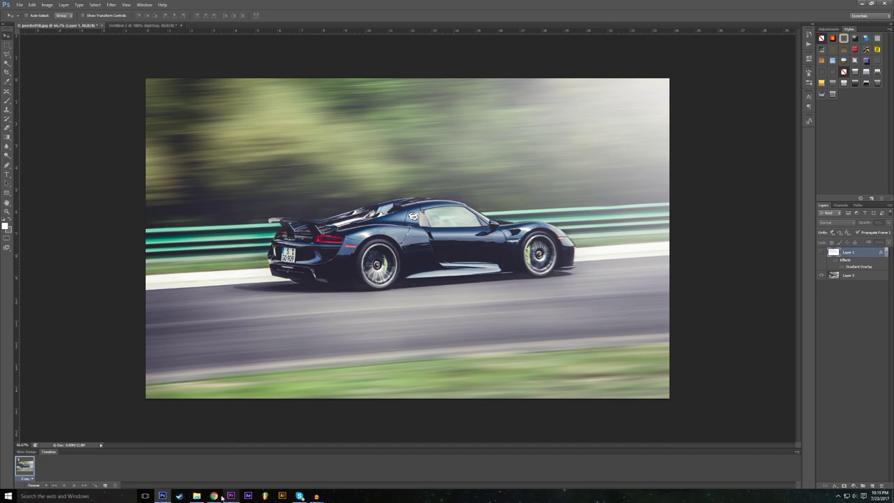
pyautogui.click(214, 495)
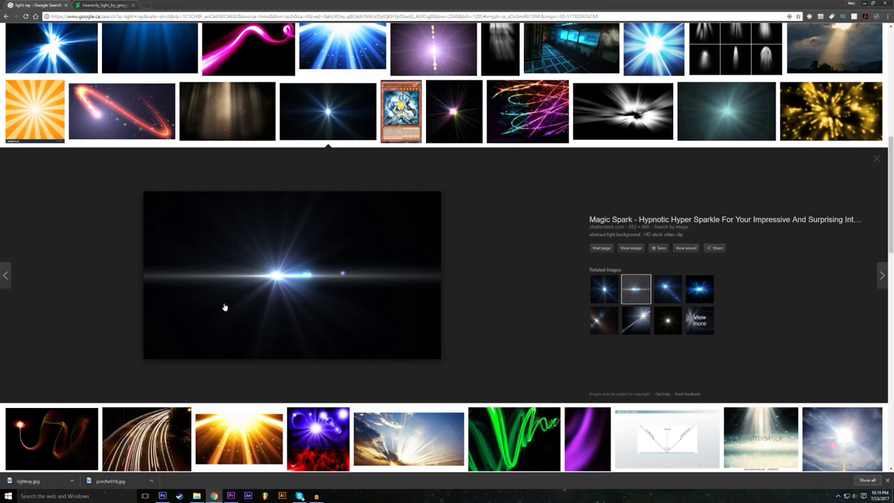
# - Open the Magic Spark flare image and save it as Flare1
pyautogui.click(634, 248)
pyautogui.rightClick(288, 170)
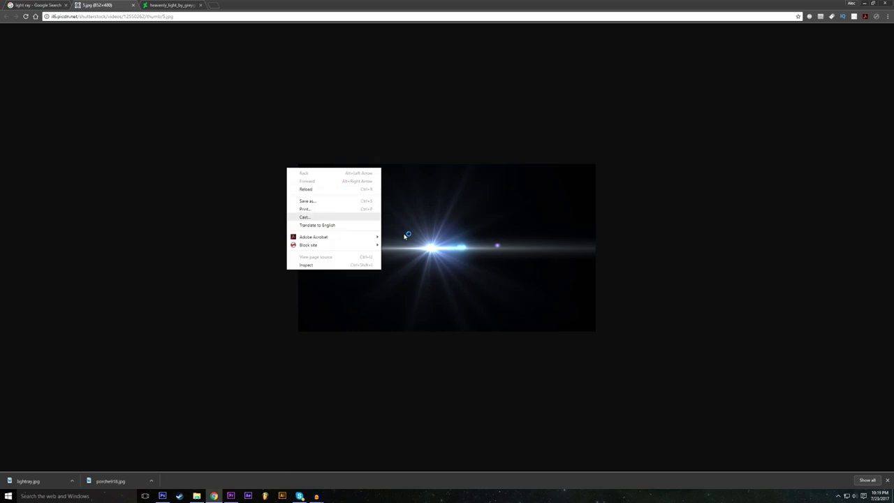
pyautogui.rightClick(404, 233)
pyautogui.click(437, 256)
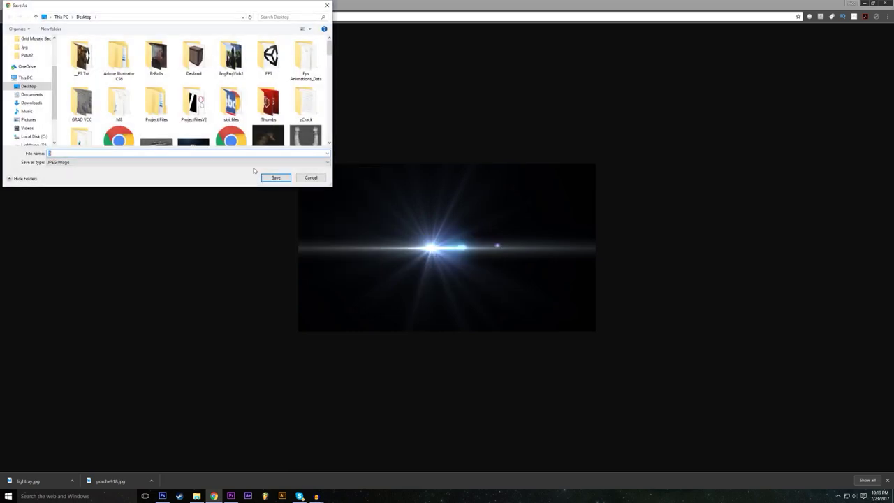
pyautogui.write('Fl')
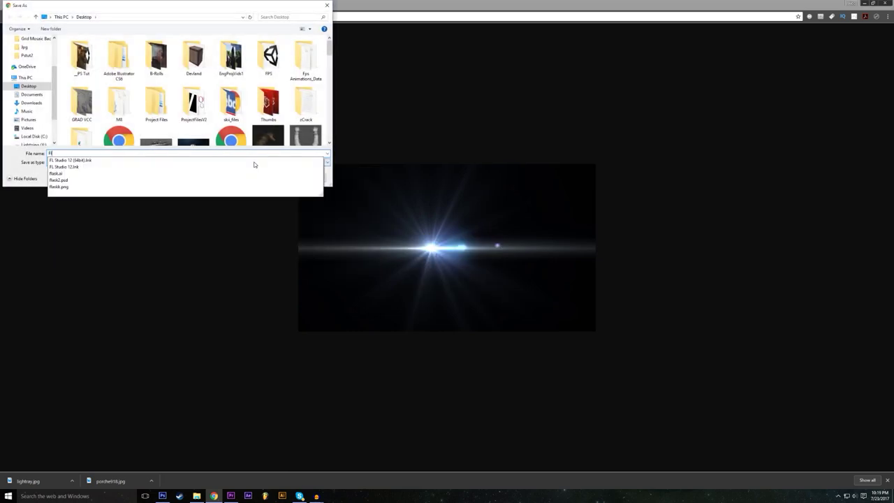
pyautogui.write('are1')
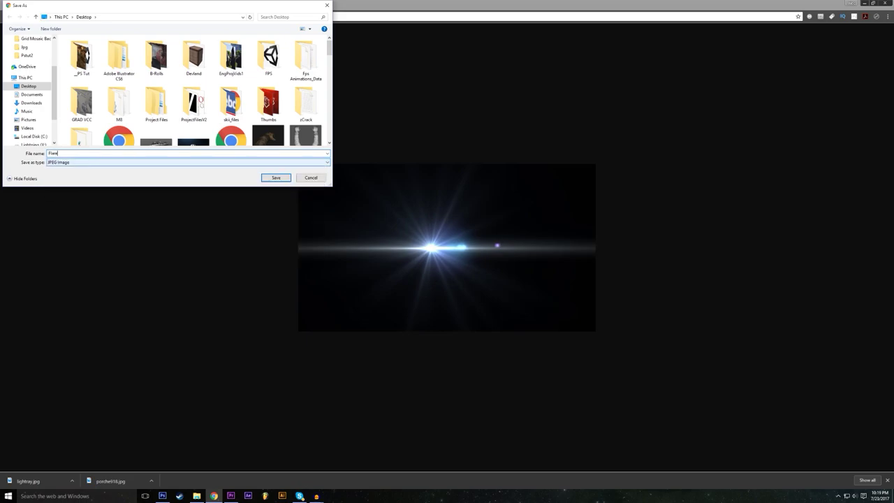
pyautogui.press('Return')
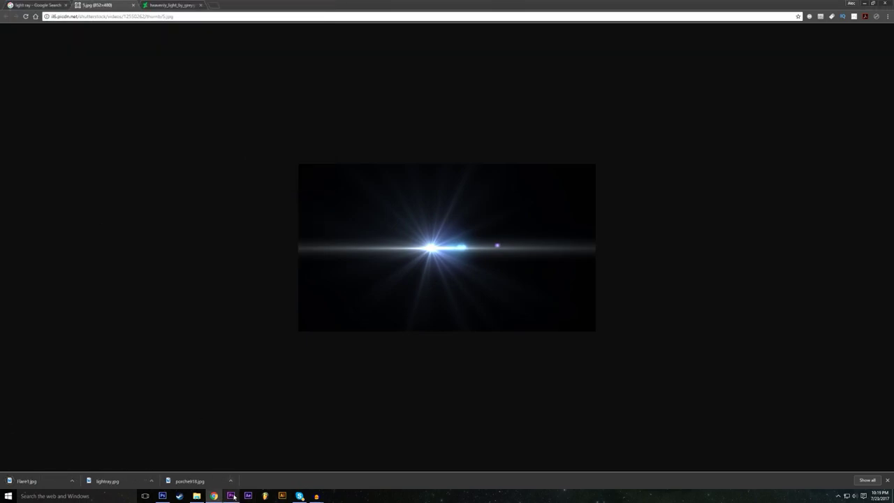
# - Place Flare1.jpg from disk into the Porsche photo
pyautogui.click(163, 496)
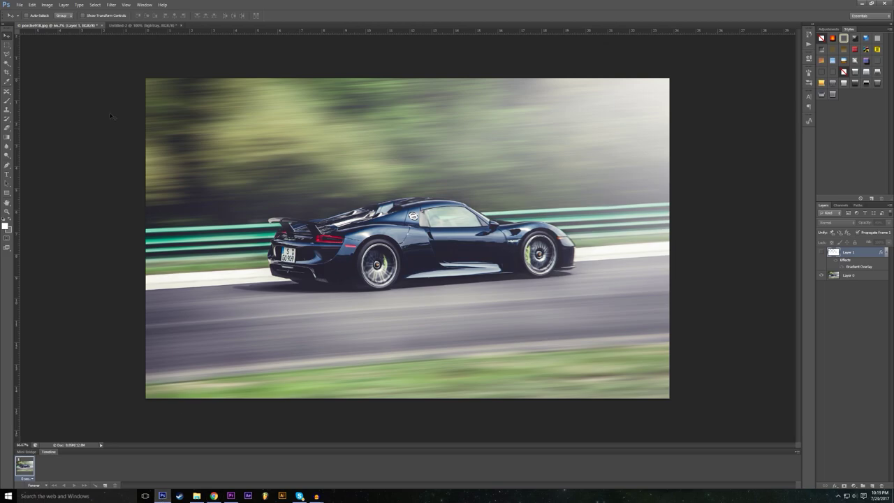
pyautogui.click(20, 4)
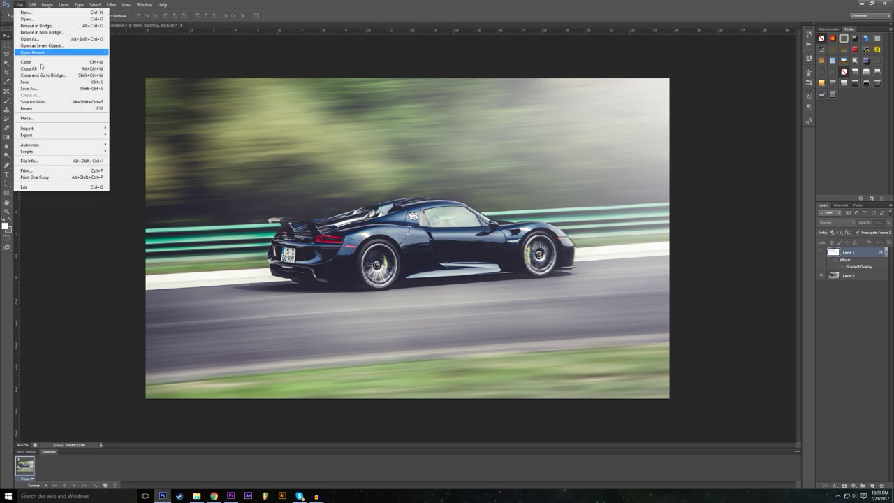
pyautogui.click(38, 118)
pyautogui.write('9')
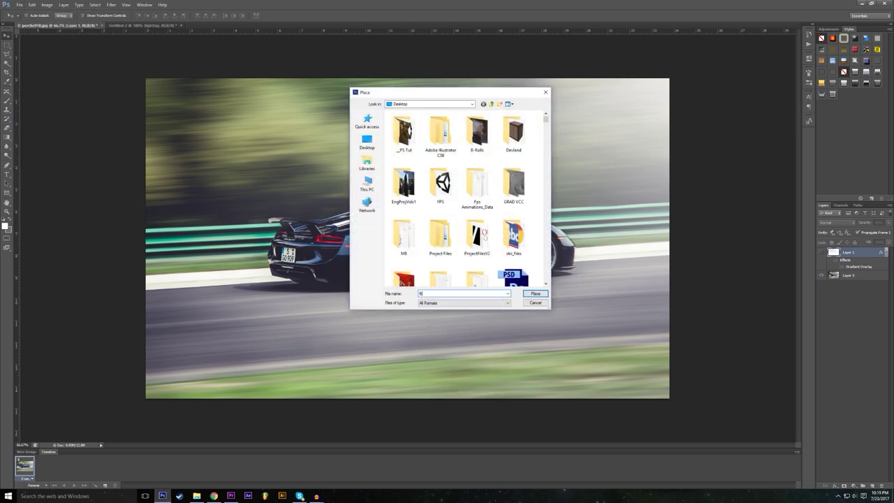
pyautogui.write('lare')
pyautogui.press('Down')
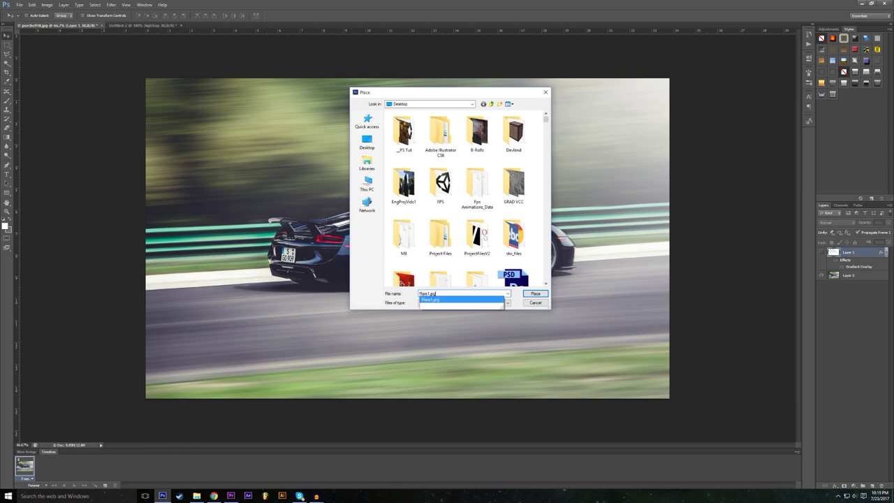
pyautogui.press('Return')
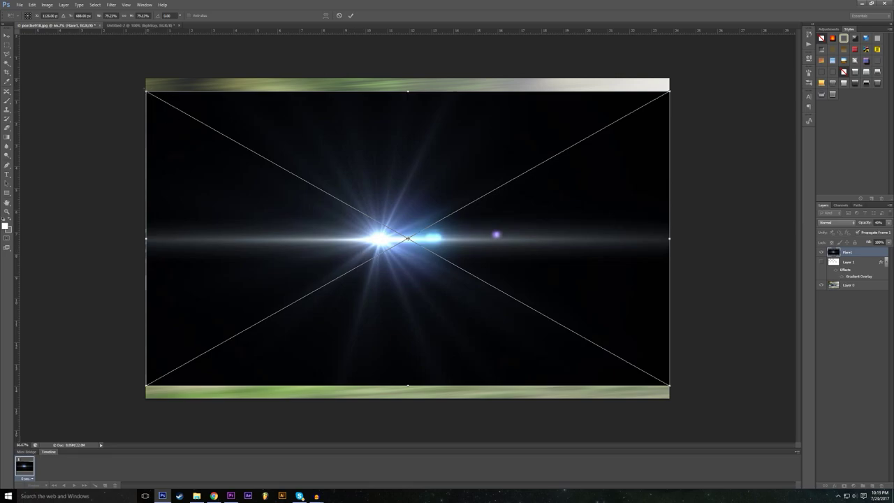
# - Scale down the flare, move it over the upper middle of the car, and commit
pyautogui.moveTo(146, 92); pyautogui.dragTo(442, 258)
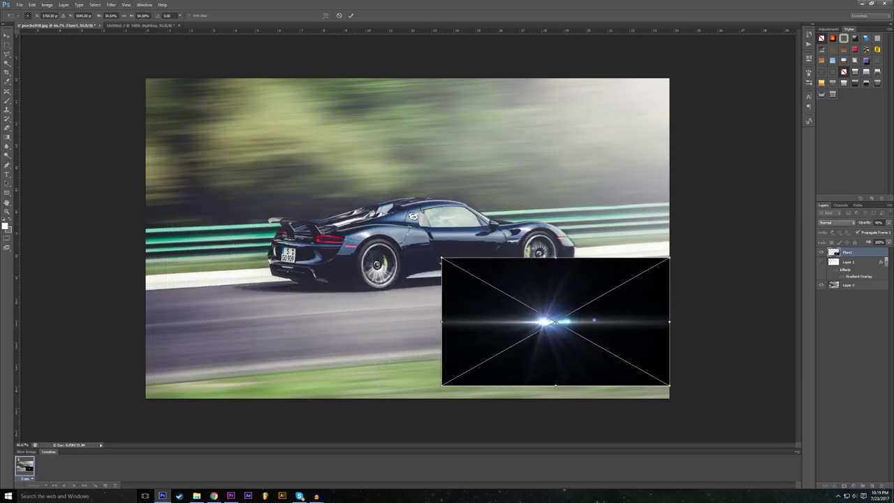
pyautogui.moveTo(566, 279); pyautogui.dragTo(405, 160)
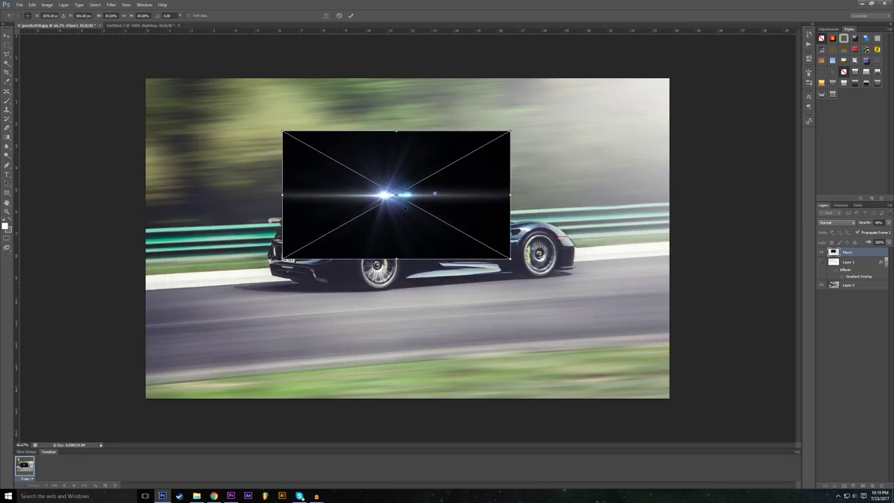
pyautogui.click(351, 15)
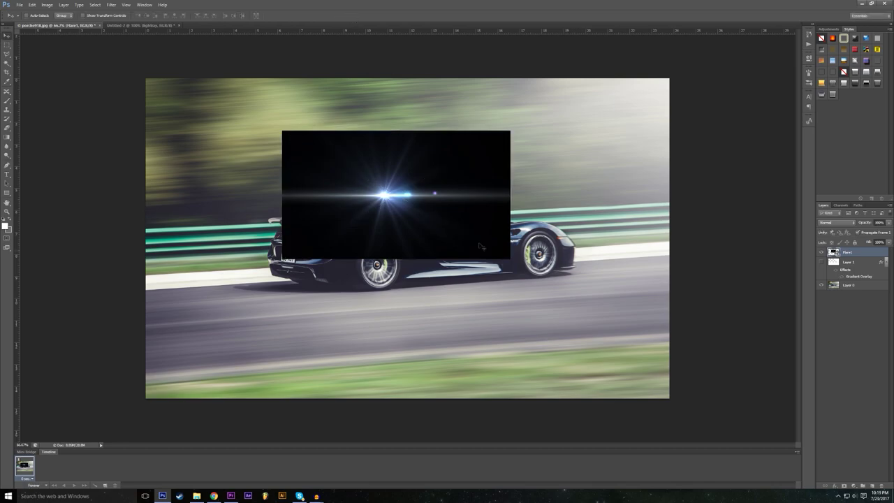
pyautogui.click(835, 486)
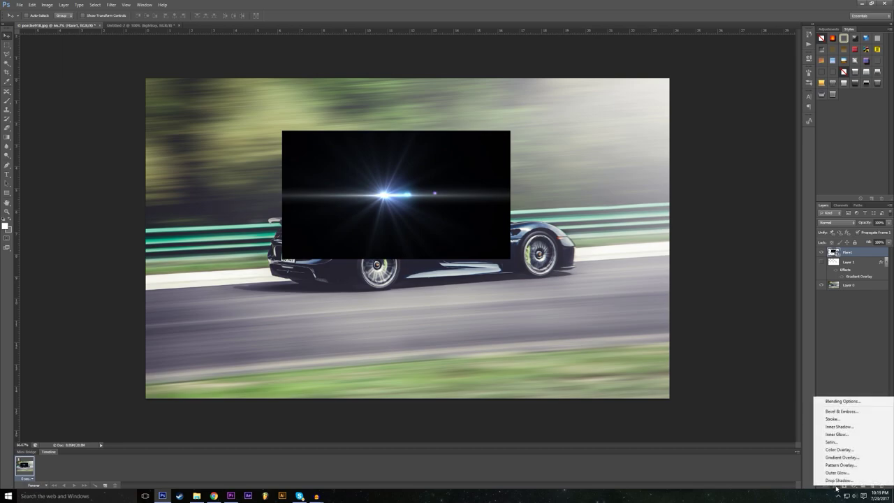
# - Set the Flare1 layer's blend mode to Screen and move the flare just above the roof
pyautogui.click(842, 401)
pyautogui.moveTo(206, 146); pyautogui.dragTo(641, 171)
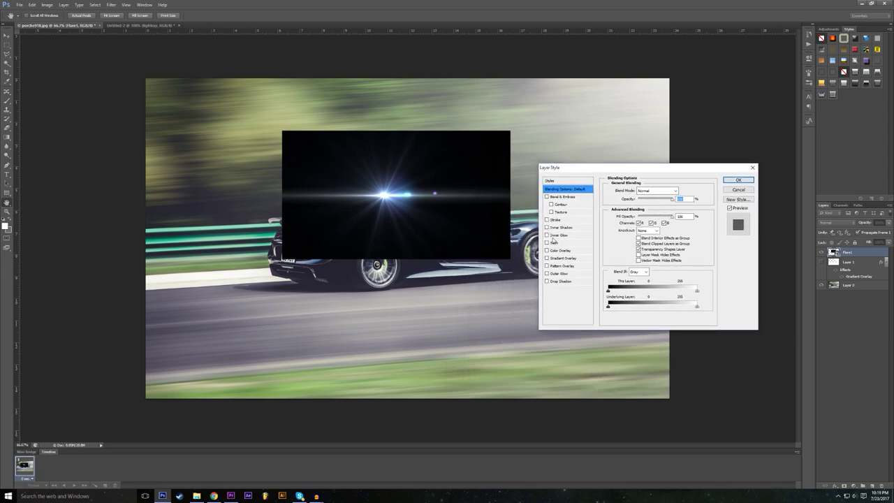
pyautogui.click(656, 191)
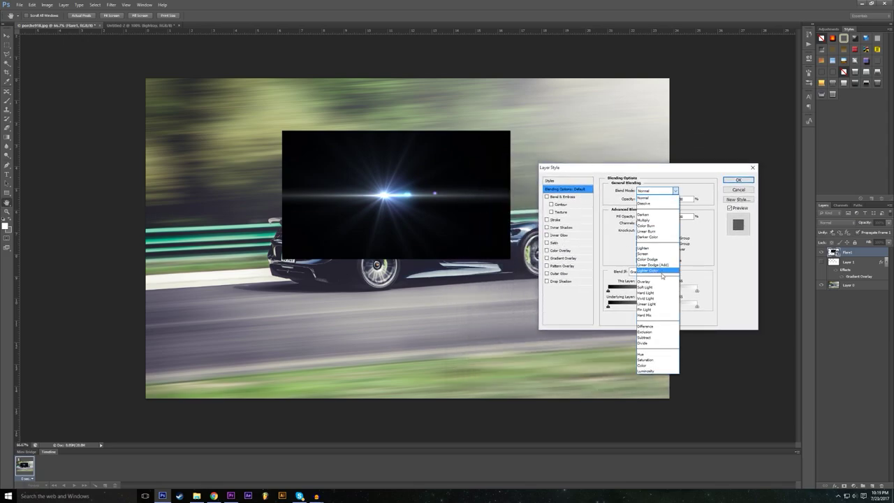
pyautogui.click(650, 254)
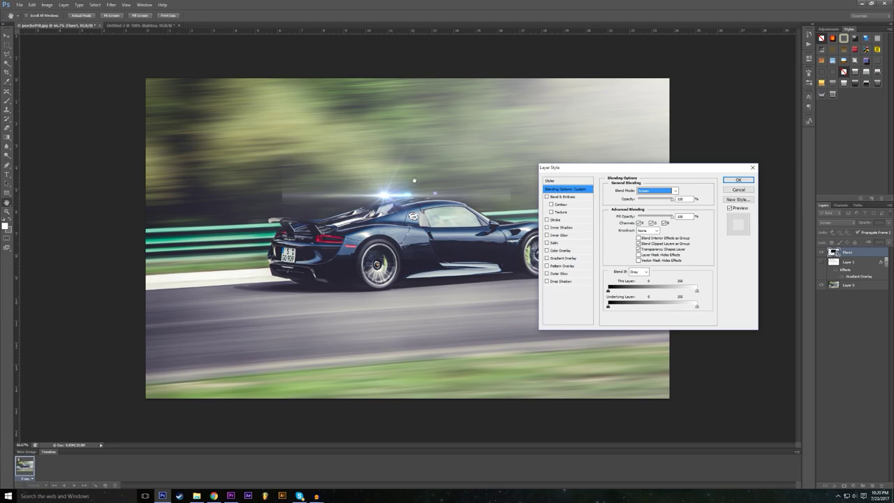
pyautogui.click(737, 180)
pyautogui.moveTo(301, 198); pyautogui.dragTo(332, 172)
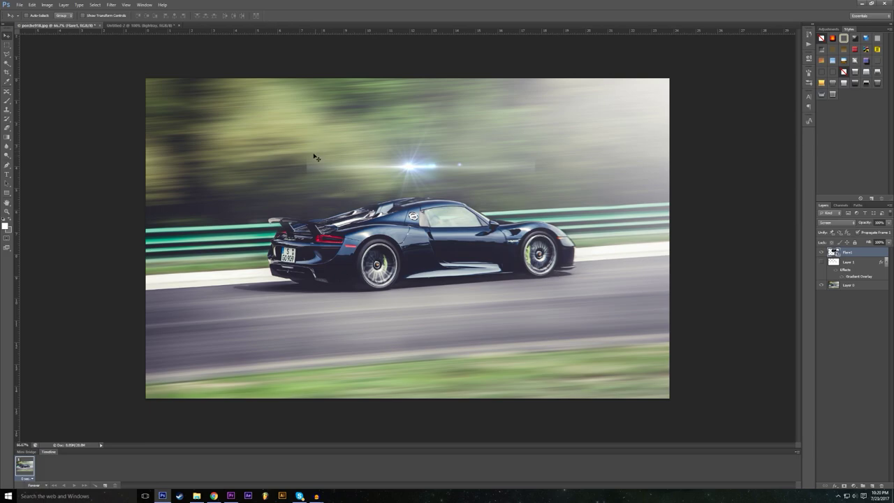
pyautogui.click(7, 128)
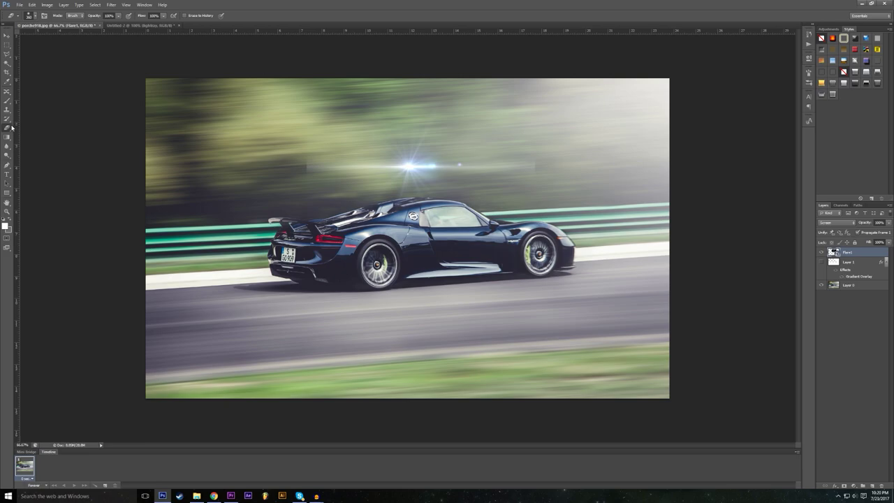
# - Rasterize the Flare1 layer and drag the flare down to the car's rear wing
pyautogui.click(363, 173)
pyautogui.click(438, 185)
pyautogui.click(7, 35)
pyautogui.moveTo(416, 168)
pyautogui.mouseDown()
pyautogui.moveTo(439, 208)
pyautogui.moveTo(429, 281)
pyautogui.moveTo(381, 173)
pyautogui.moveTo(433, 194)
pyautogui.moveTo(269, 210)
pyautogui.moveTo(275, 217)
pyautogui.mouseUp()
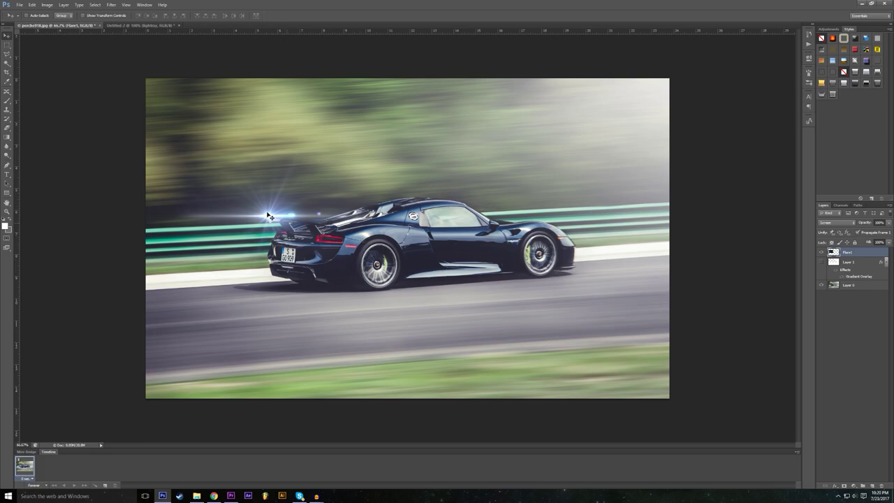
pyautogui.click(164, 25)
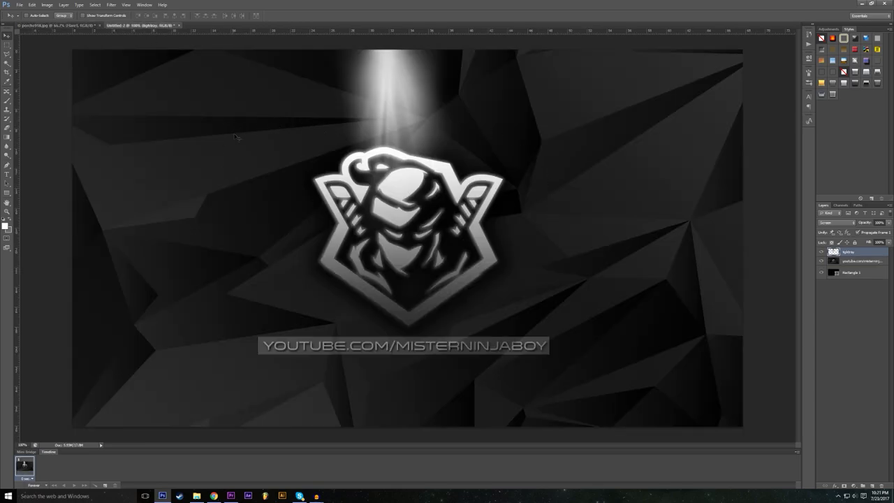
# - In Untitled-2, toggle the logo layer's visibility to inspect the lightray layer alone
pyautogui.click(83, 26)
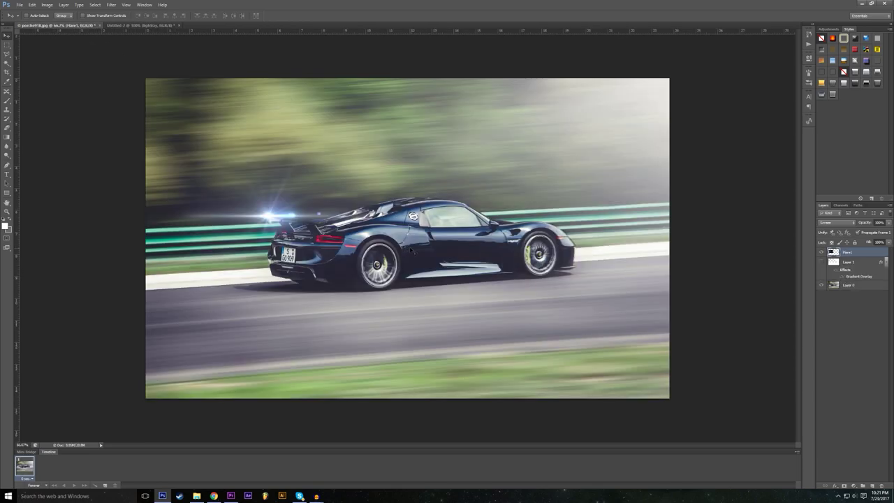
pyautogui.click(155, 25)
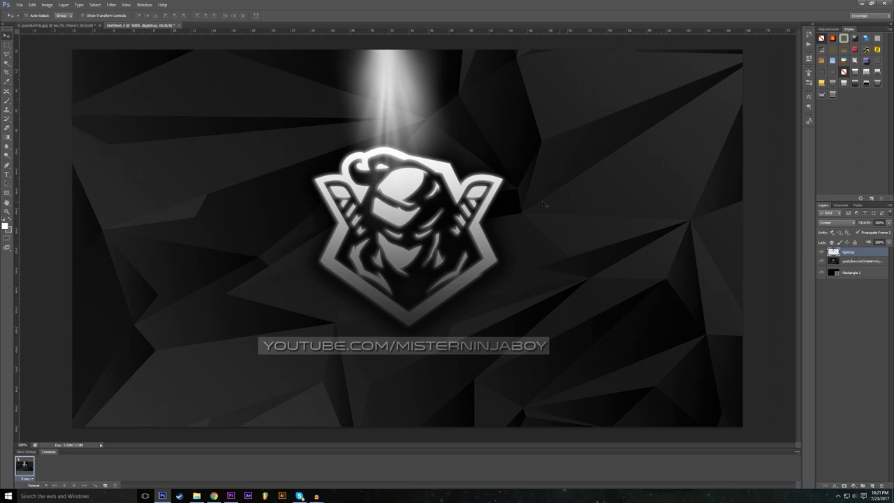
pyautogui.rightClick(866, 253)
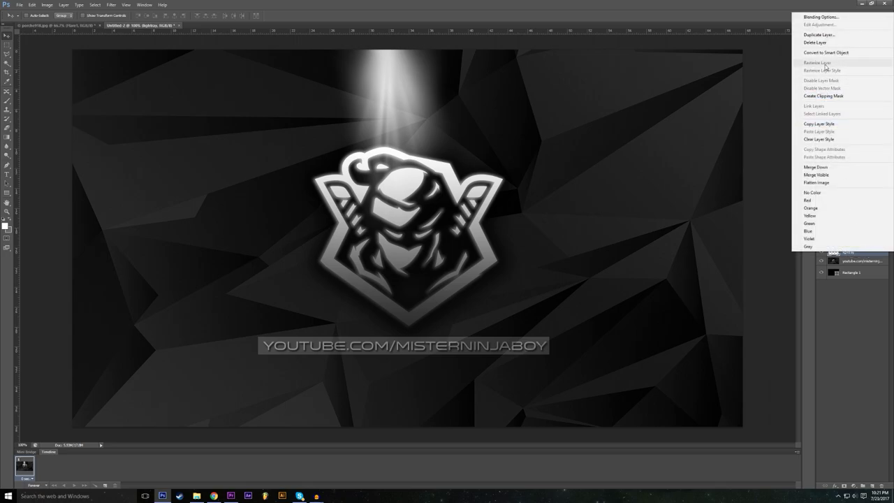
pyautogui.click(830, 264)
pyautogui.click(821, 260)
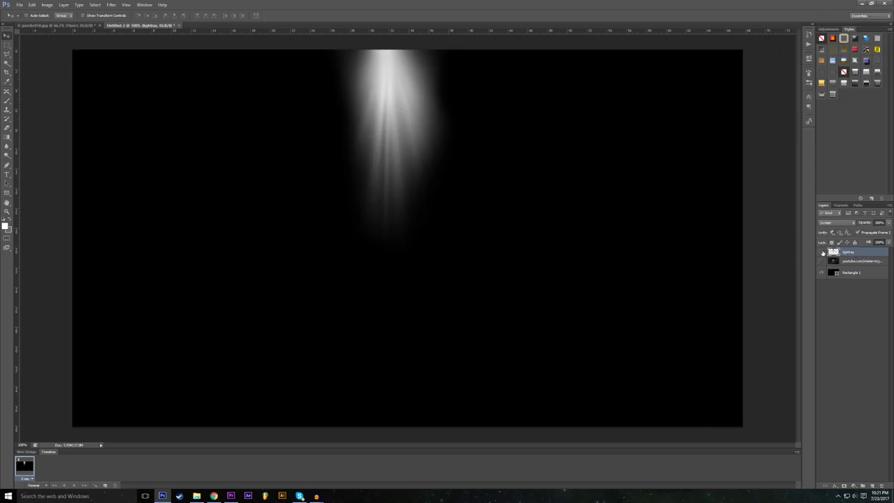
pyautogui.click(822, 261)
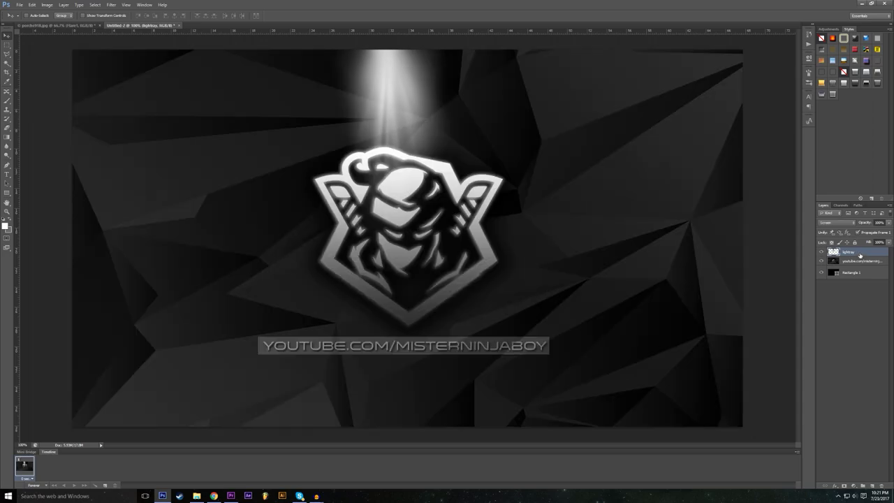
pyautogui.rightClick(858, 255)
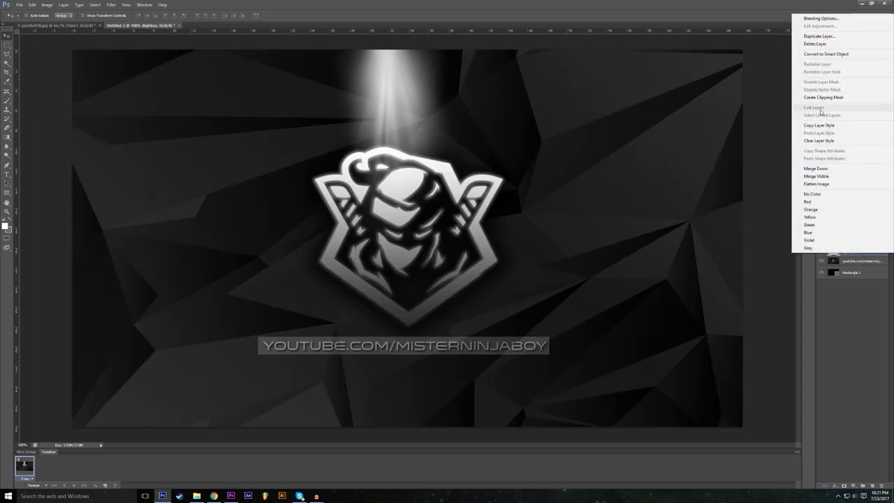
pyautogui.click(861, 252)
# - Duplicate the lightray layer into porche918.jpg and view it in that photo
pyautogui.rightClick(863, 252)
pyautogui.click(839, 33)
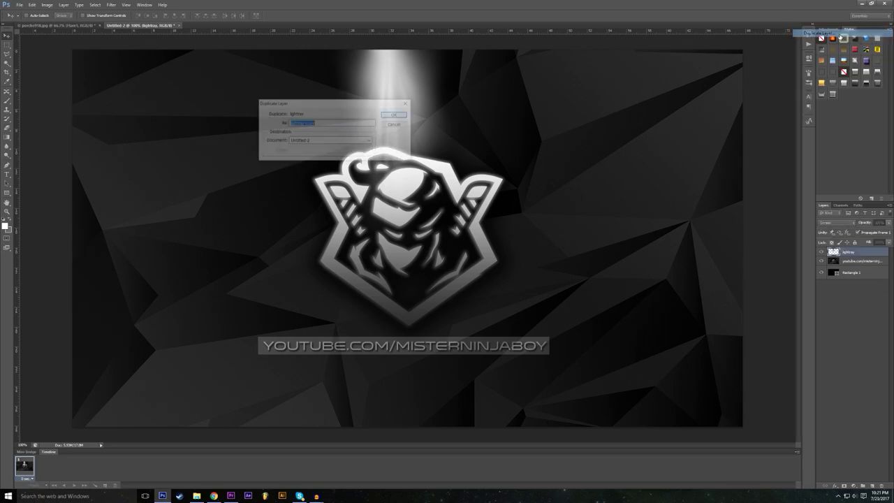
pyautogui.click(318, 142)
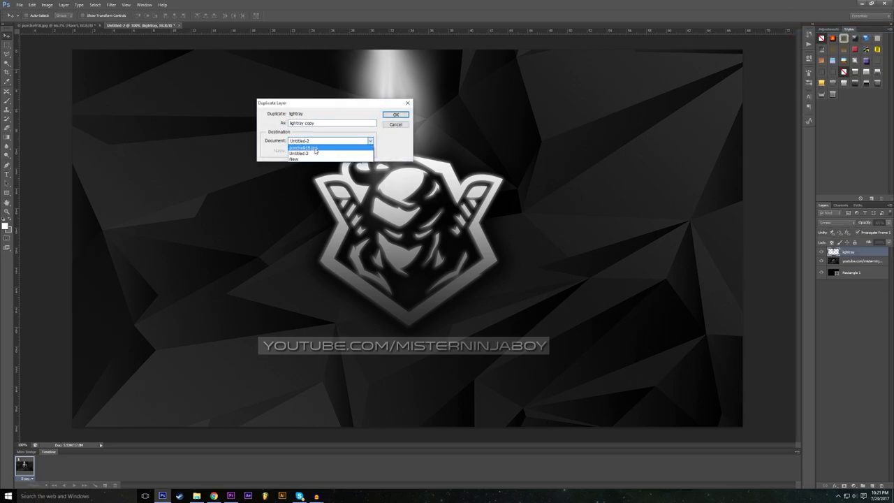
pyautogui.click(315, 148)
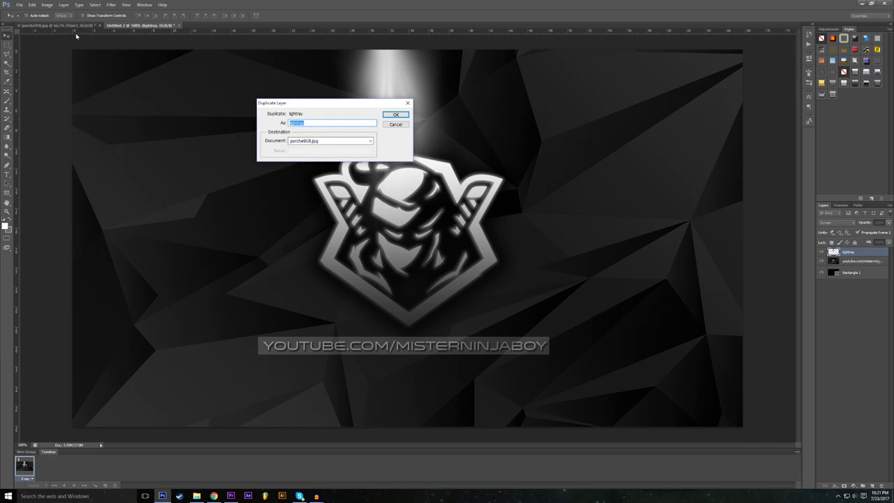
pyautogui.click(307, 143)
pyautogui.click(312, 148)
pyautogui.click(318, 142)
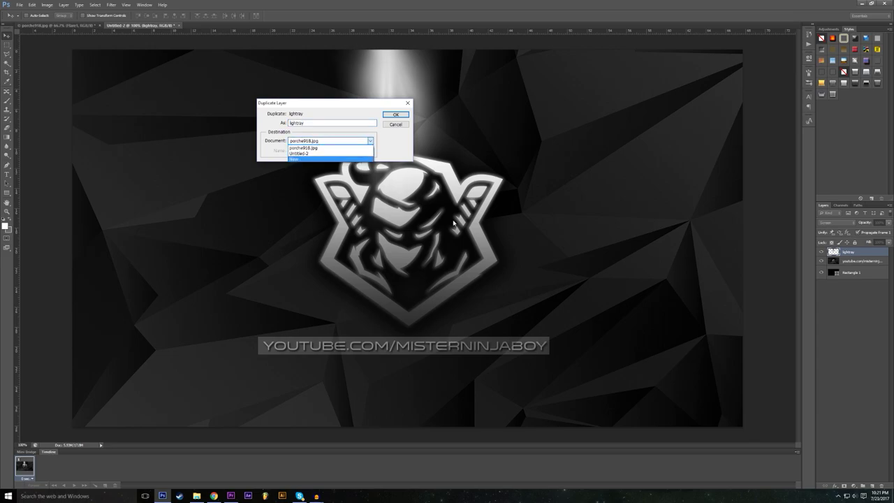
pyautogui.click(314, 147)
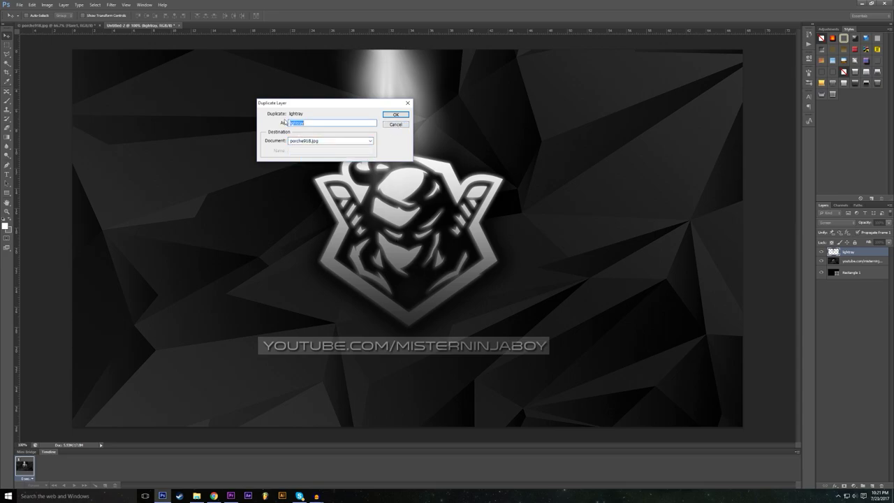
pyautogui.click(394, 116)
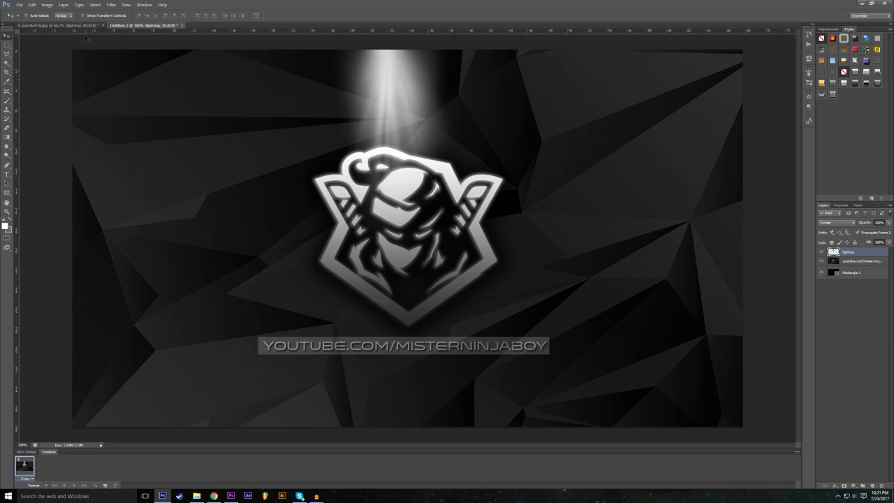
pyautogui.click(67, 25)
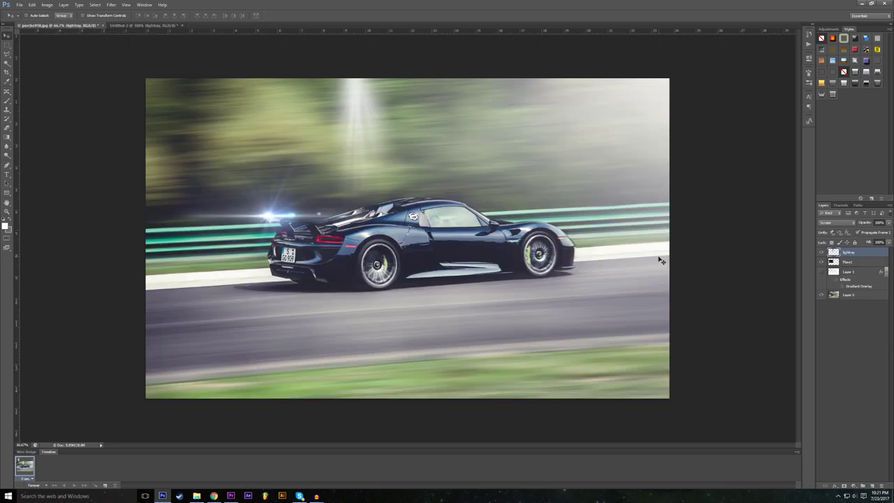
# - Scale the light ray to about 178% with Ctrl+T and shift it left over the car's roof
pyautogui.click(821, 252)
pyautogui.click(821, 252)
pyautogui.moveTo(351, 137); pyautogui.dragTo(407, 134)
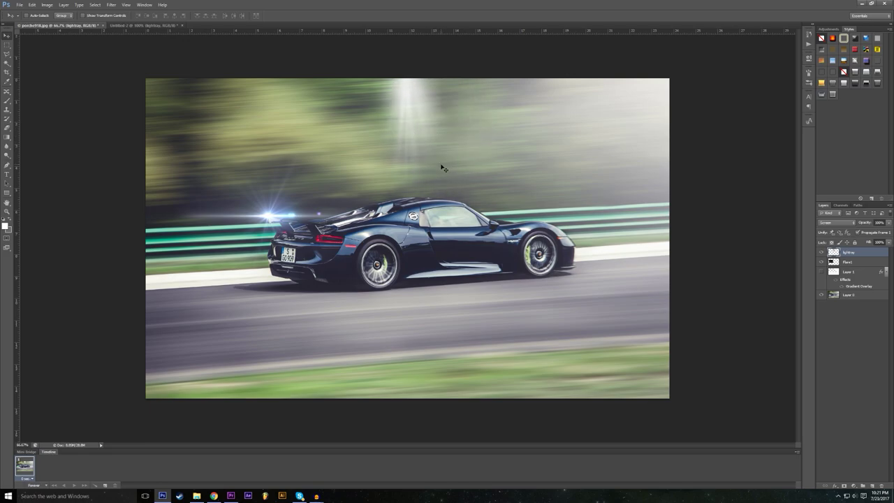
pyautogui.hotkey('ctrl', 't')
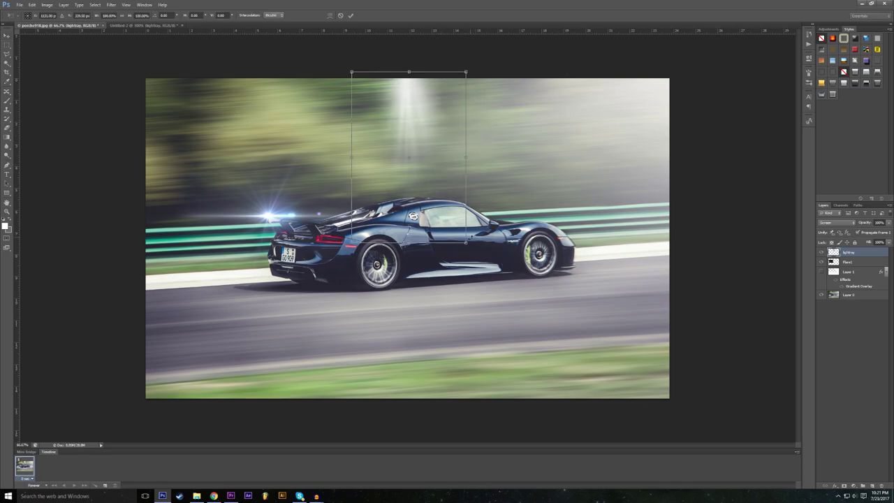
pyautogui.moveTo(466, 243); pyautogui.dragTo(593, 342)
pyautogui.moveTo(559, 266); pyautogui.dragTo(411, 217)
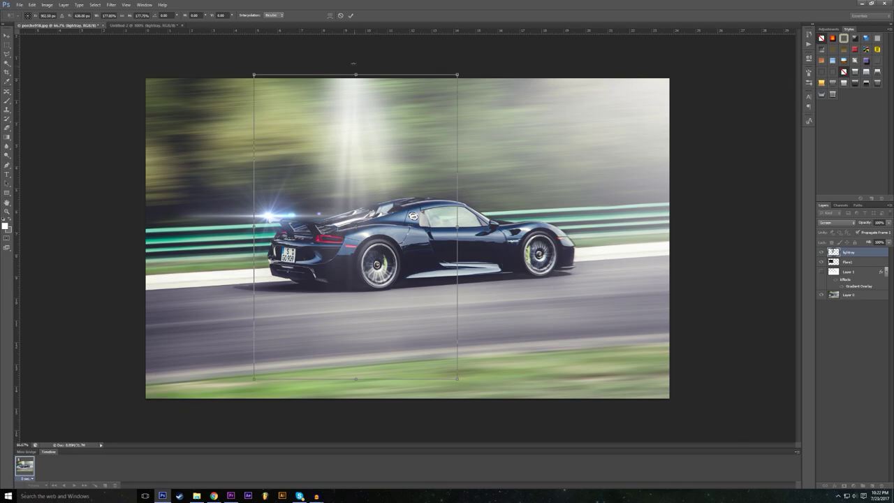
pyautogui.click(351, 15)
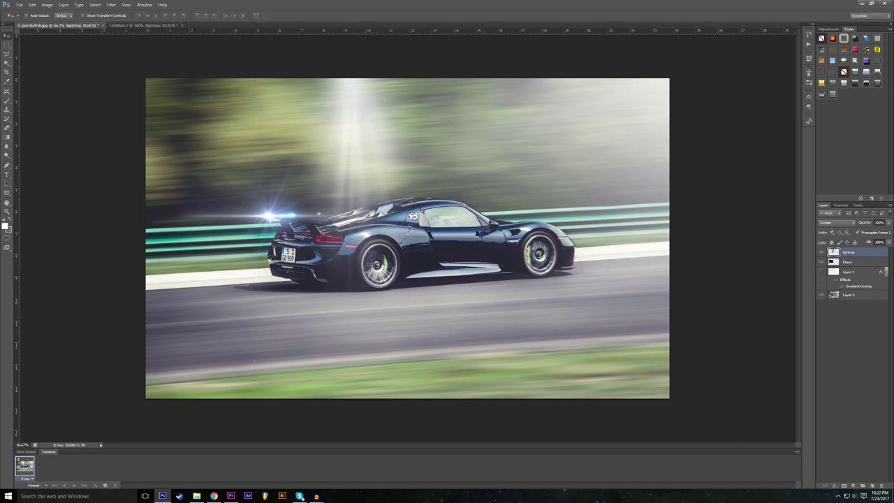
# - Nudge the light ray slightly left, then bring up the Filter menu
pyautogui.moveTo(345, 241)
pyautogui.mouseDown()
pyautogui.moveTo(409, 238)
pyautogui.moveTo(328, 234)
pyautogui.moveTo(352, 238)
pyautogui.mouseUp()
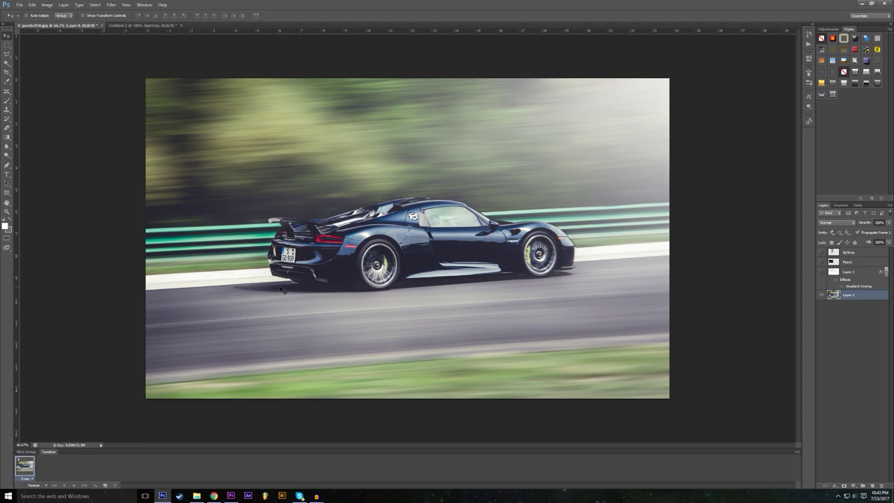
pyautogui.click(111, 5)
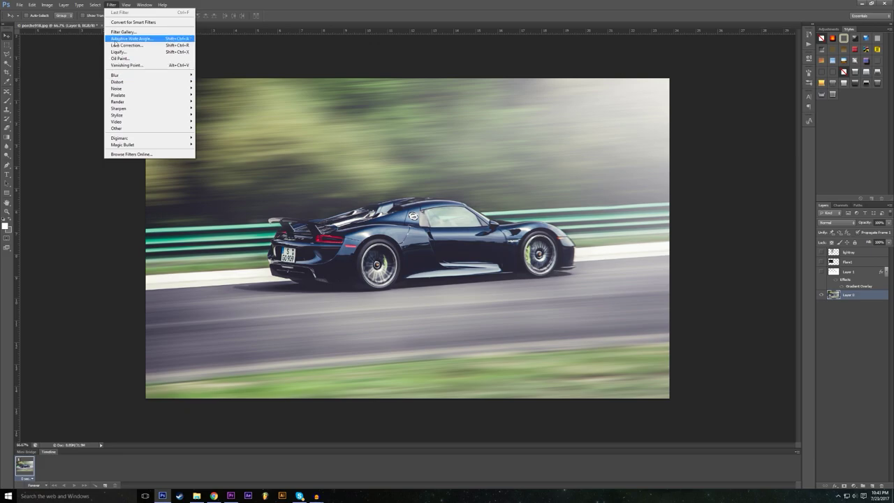
pyautogui.click(124, 59)
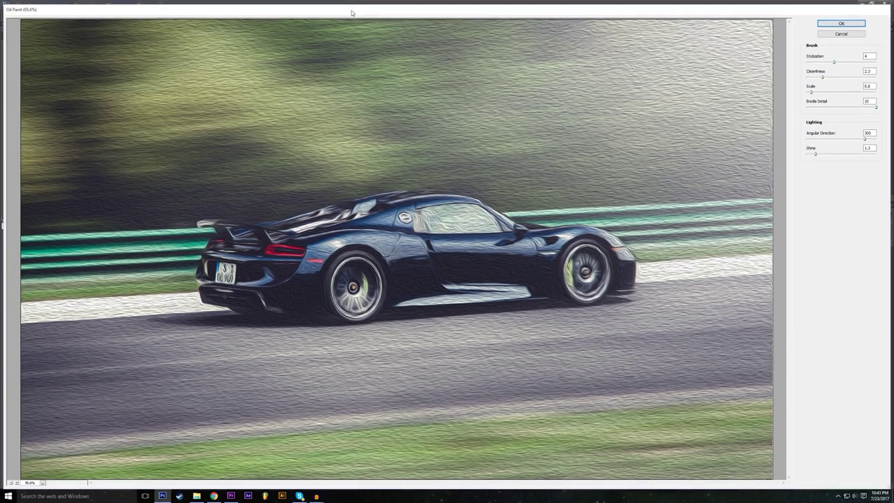
pyautogui.moveTo(351, 11)
pyautogui.mouseDown()
pyautogui.moveTo(338, 2)
pyautogui.moveTo(338, 11)
pyautogui.mouseUp()
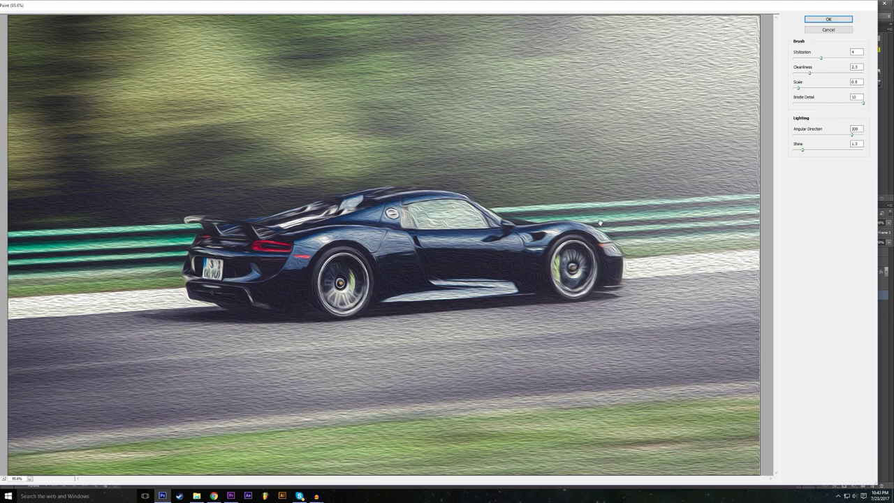
pyautogui.moveTo(821, 58)
pyautogui.mouseDown()
pyautogui.moveTo(829, 63)
pyautogui.moveTo(827, 90)
pyautogui.moveTo(885, 96)
pyautogui.mouseUp()
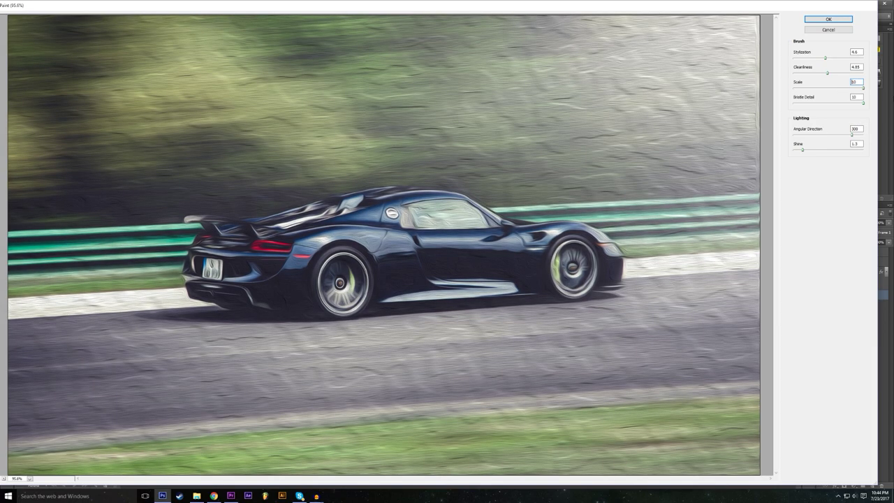
pyautogui.click(813, 104)
pyautogui.moveTo(808, 105); pyautogui.dragTo(881, 111)
pyautogui.moveTo(863, 104); pyautogui.dragTo(858, 106)
pyautogui.write('10')
pyautogui.write('0')
pyautogui.moveTo(807, 104); pyautogui.dragTo(871, 110)
pyautogui.moveTo(826, 59); pyautogui.dragTo(826, 57)
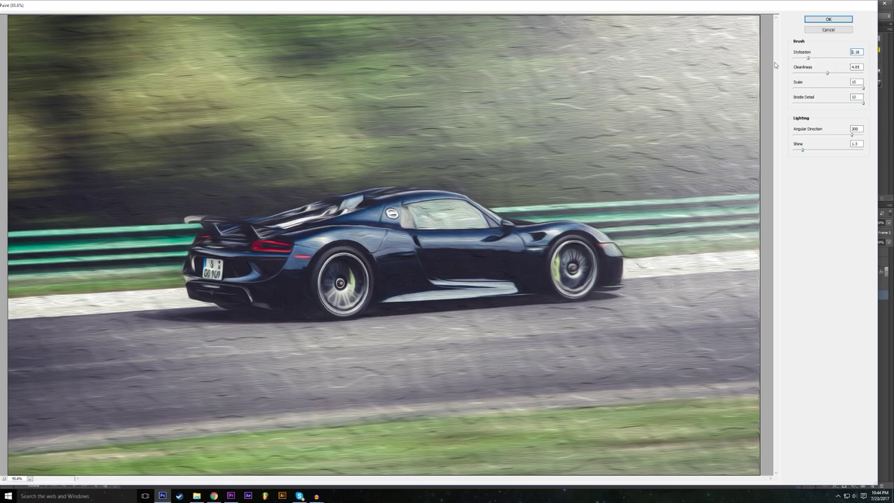
pyautogui.moveTo(824, 58); pyautogui.dragTo(794, 57)
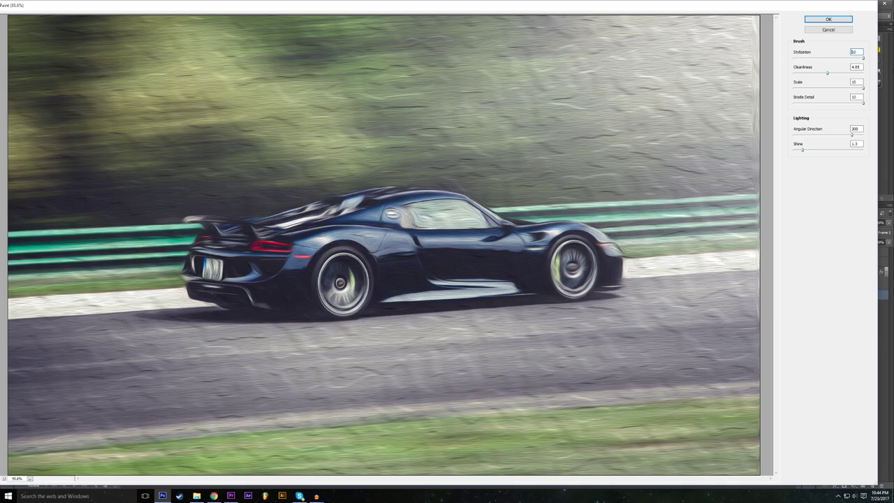
pyautogui.moveTo(795, 58); pyautogui.dragTo(813, 66)
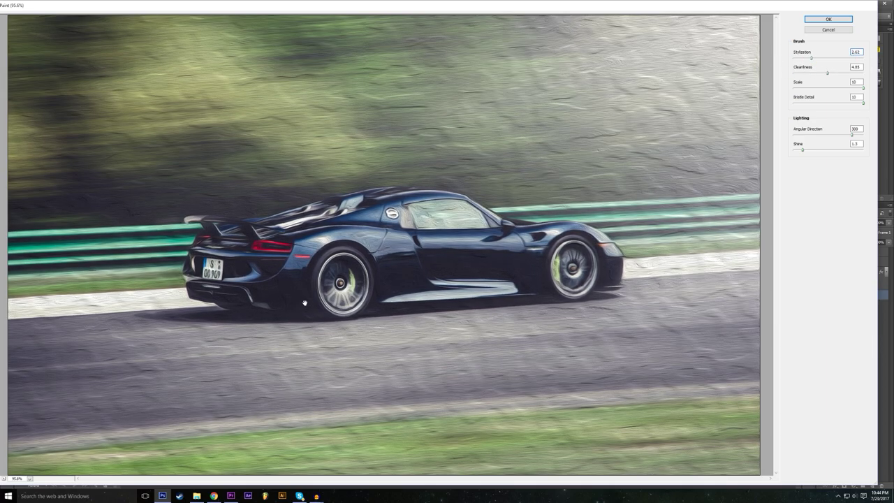
pyautogui.click(828, 29)
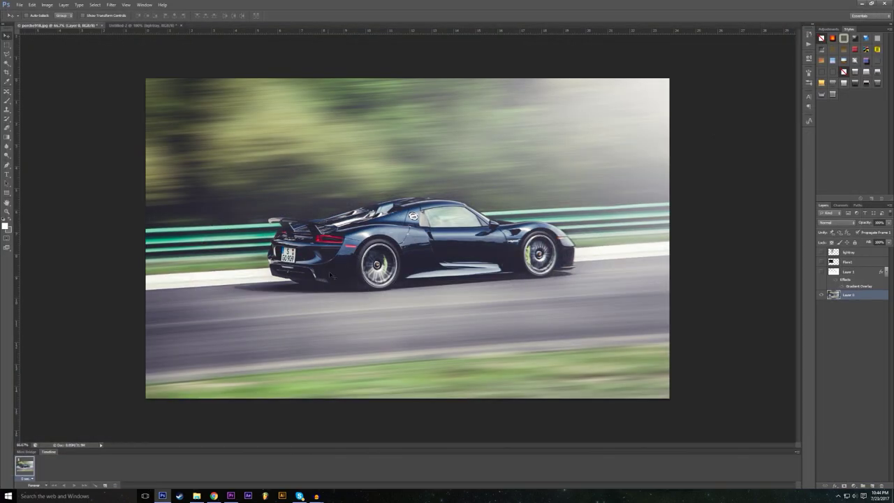
# - Try a Gaussian Blur with radius 15.5 on the car photo, then cancel it
pyautogui.click(126, 5)
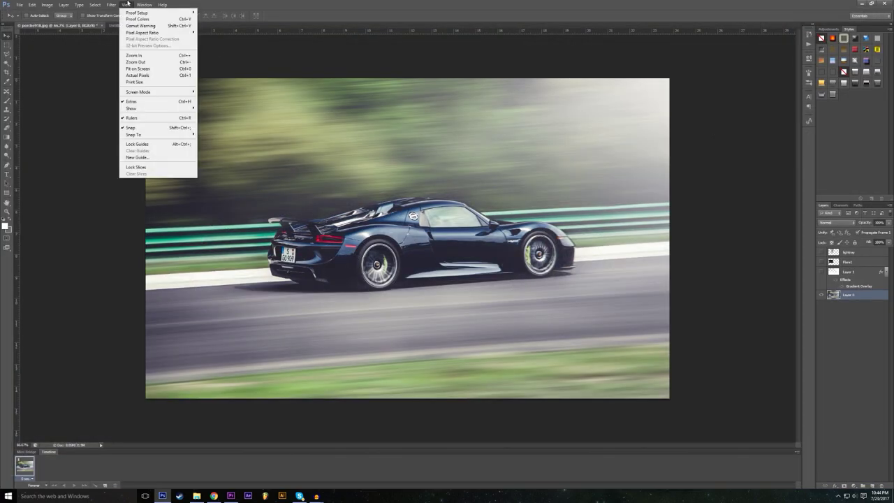
pyautogui.moveTo(111, 4)
pyautogui.moveTo(142, 75)
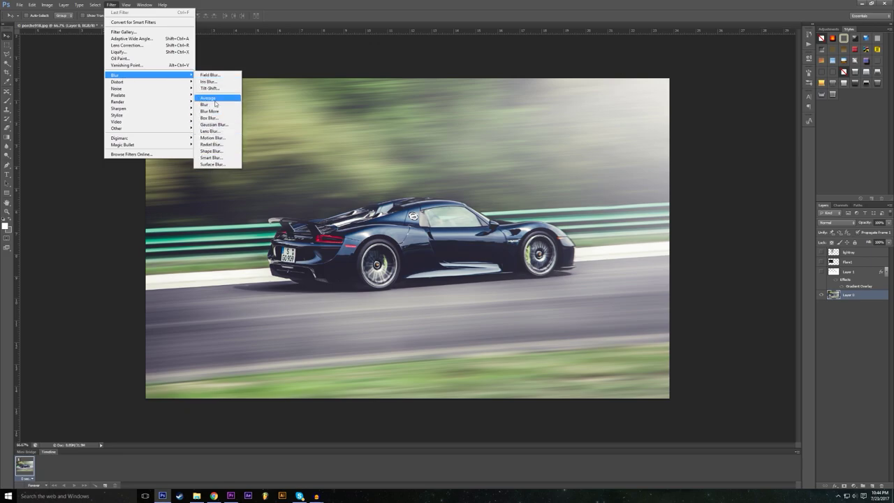
pyautogui.click(215, 125)
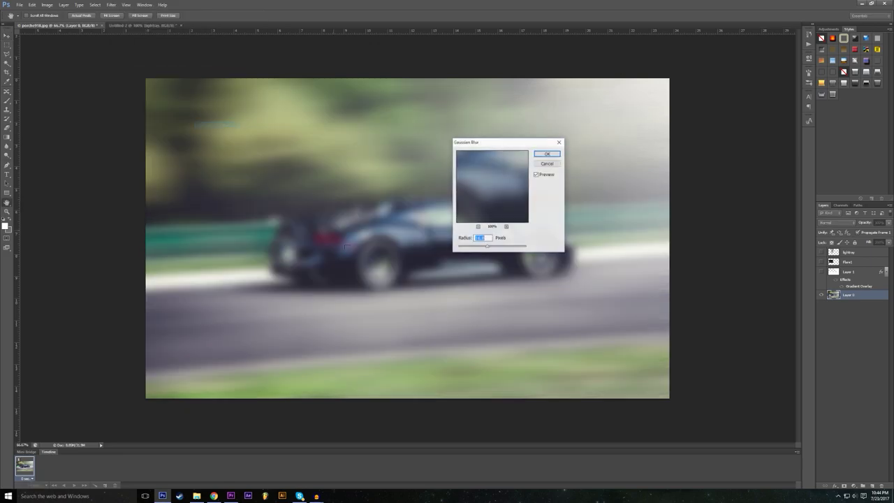
pyautogui.moveTo(481, 250)
pyautogui.mouseDown()
pyautogui.moveTo(472, 248)
pyautogui.moveTo(494, 249)
pyautogui.moveTo(480, 250)
pyautogui.moveTo(486, 248)
pyautogui.mouseUp()
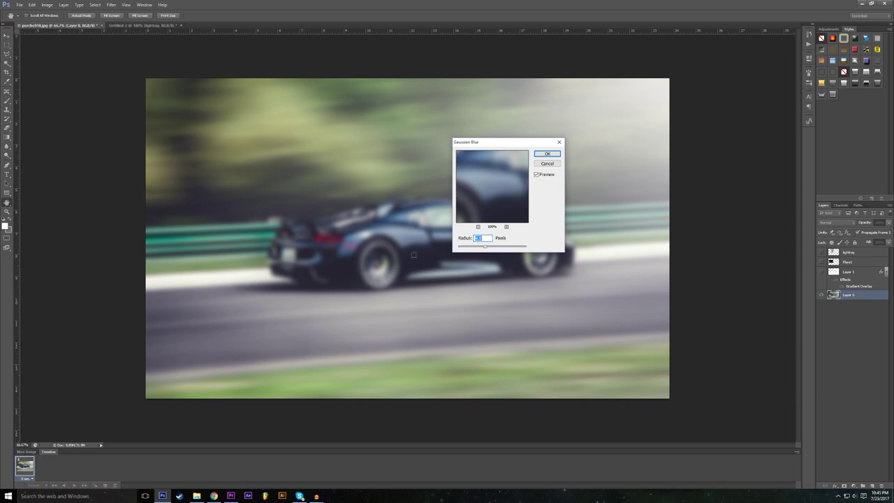
pyautogui.click(546, 163)
# - Bring up Filter > Blur > Motion Blur, previewing a 61-pixel streak, and move the dialog off the car
pyautogui.click(111, 5)
pyautogui.moveTo(140, 75)
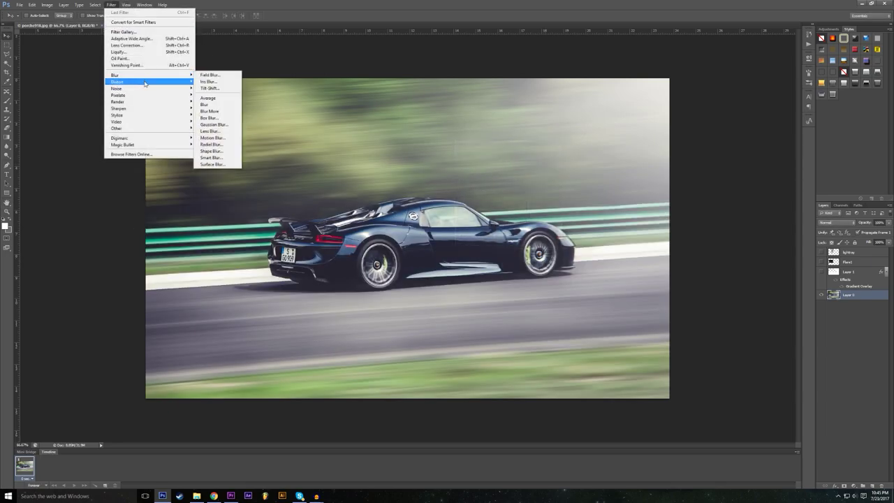
pyautogui.click(213, 137)
pyautogui.moveTo(378, 211); pyautogui.dragTo(452, 275)
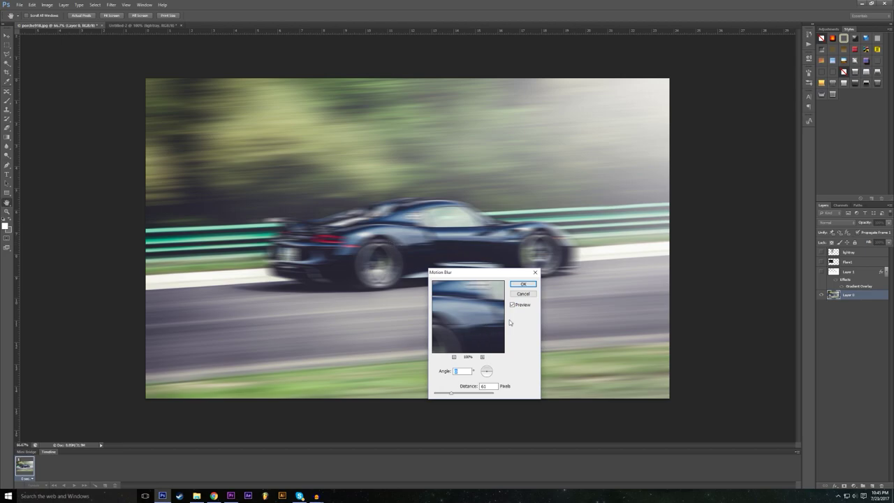
# - Discard the Motion Blur preview, then apply Motion Blur again with a longer distance
pyautogui.click(521, 294)
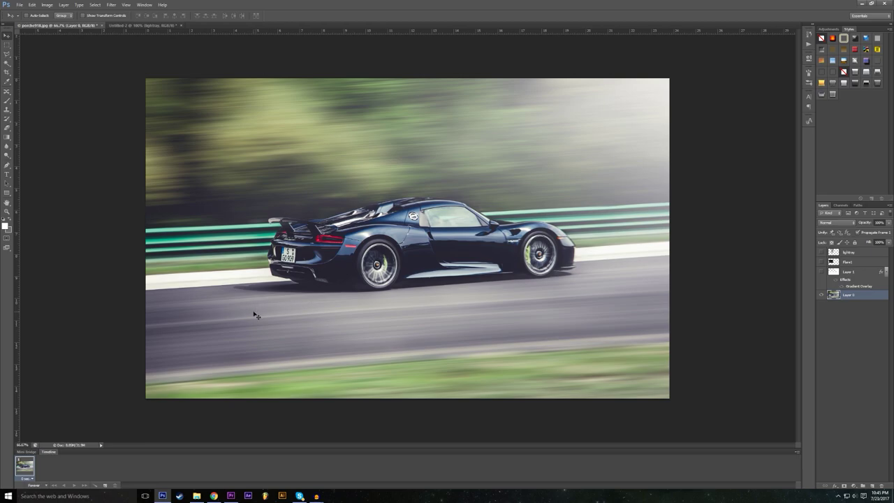
pyautogui.click(111, 4)
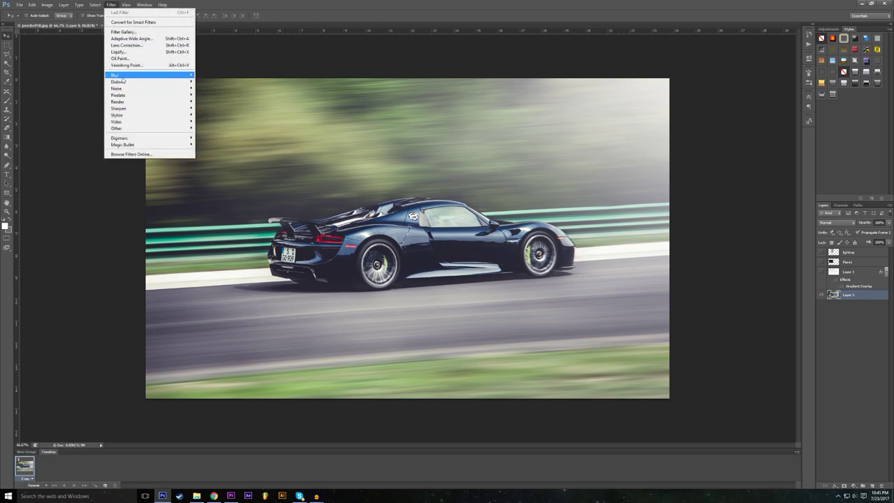
pyautogui.moveTo(124, 75)
pyautogui.click(211, 140)
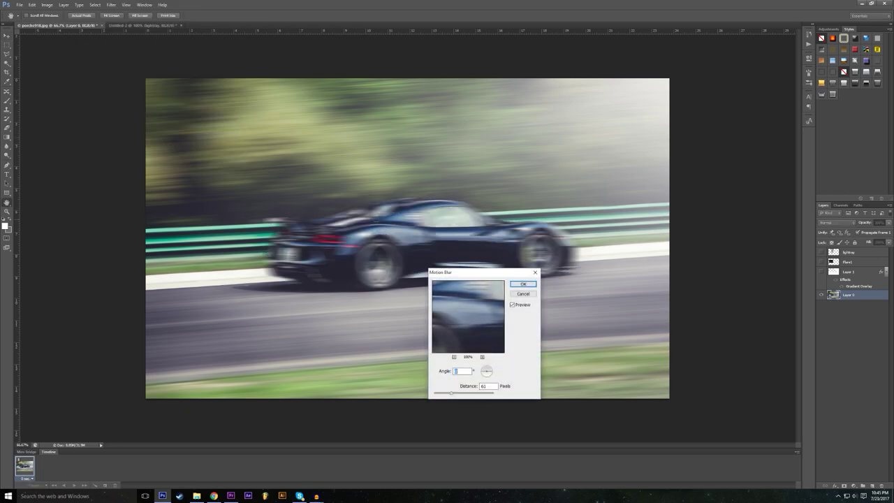
pyautogui.moveTo(461, 393)
pyautogui.mouseDown()
pyautogui.moveTo(451, 396)
pyautogui.moveTo(475, 396)
pyautogui.moveTo(455, 399)
pyautogui.mouseUp()
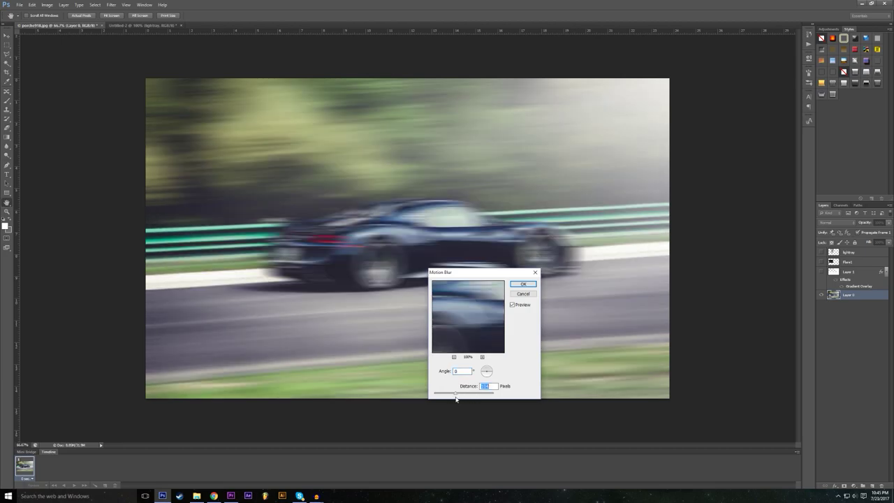
pyautogui.click(523, 284)
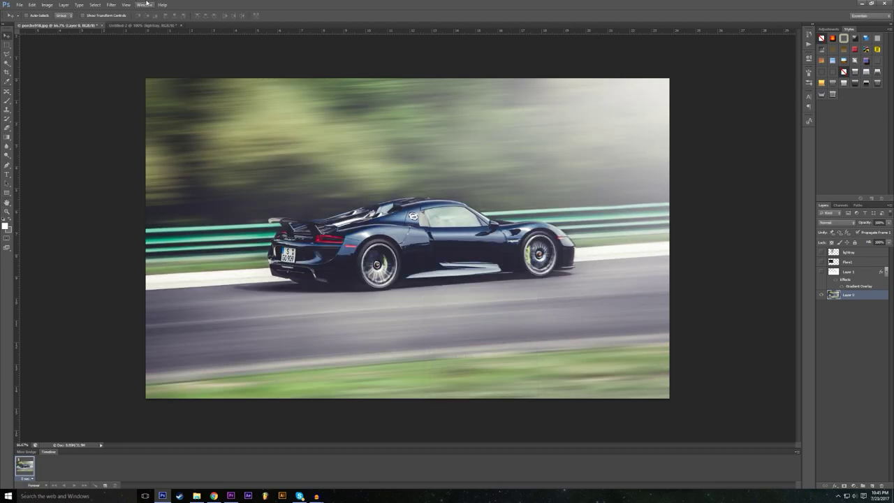
pyautogui.click(111, 5)
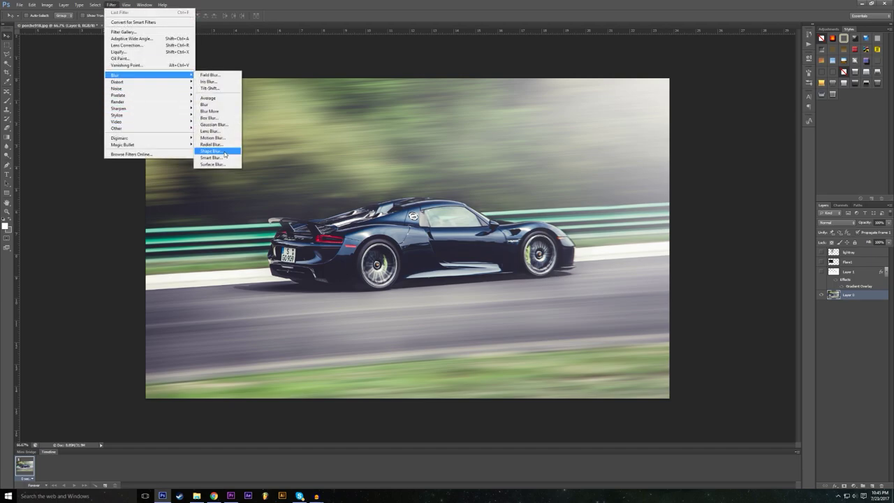
pyautogui.moveTo(185, 86)
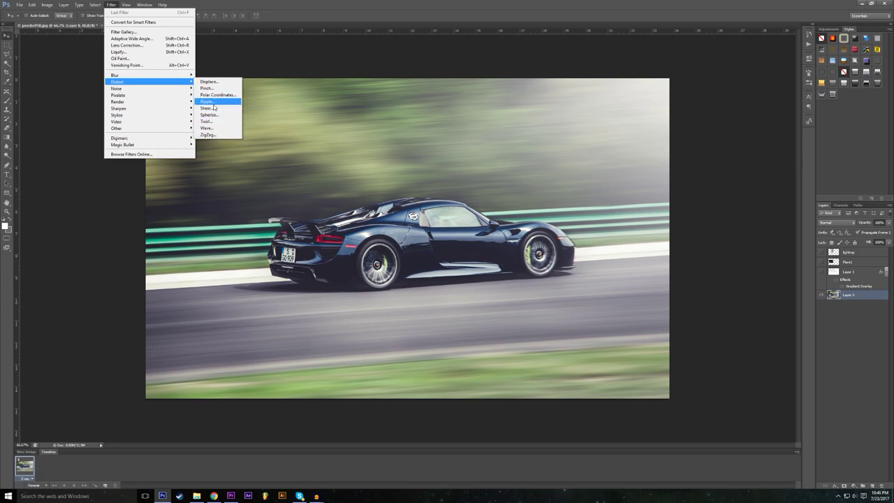
# - Apply a Ripple distortion to the car photo, then undo it
pyautogui.click(207, 102)
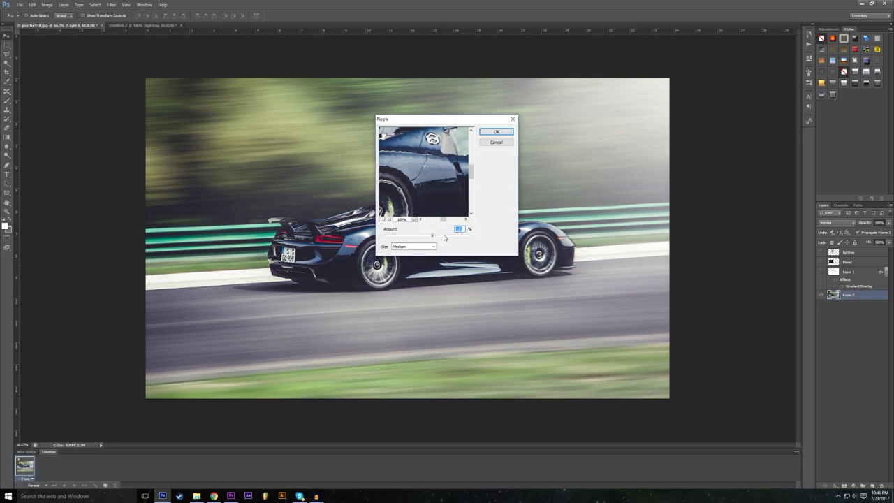
pyautogui.click(488, 132)
pyautogui.hotkey('ctrl', 'z')
pyautogui.hotkey('ctrl', 'z')
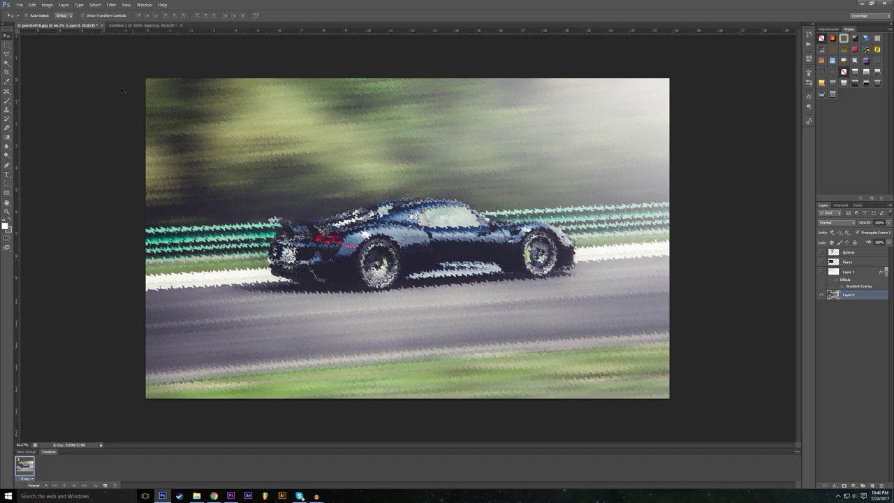
pyautogui.click(32, 4)
pyautogui.click(46, 9)
# - Apply the Sharpen Edges filter to the Porsche photo
pyautogui.click(111, 4)
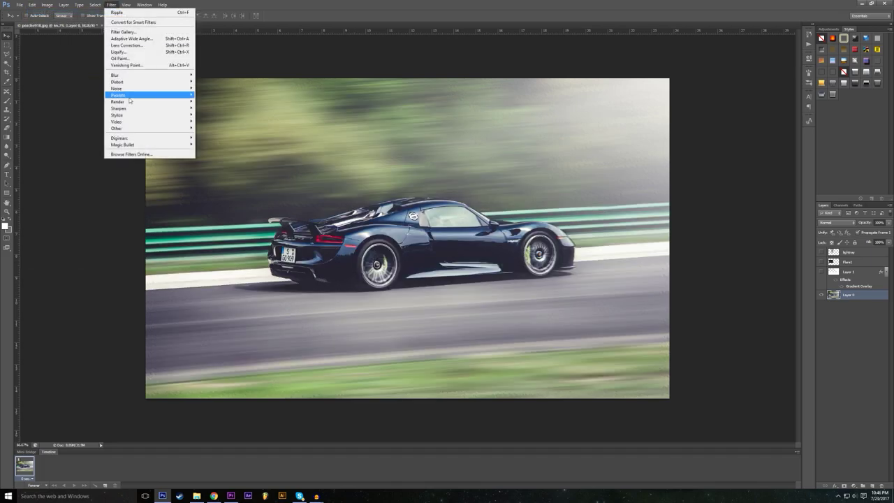
pyautogui.moveTo(133, 109)
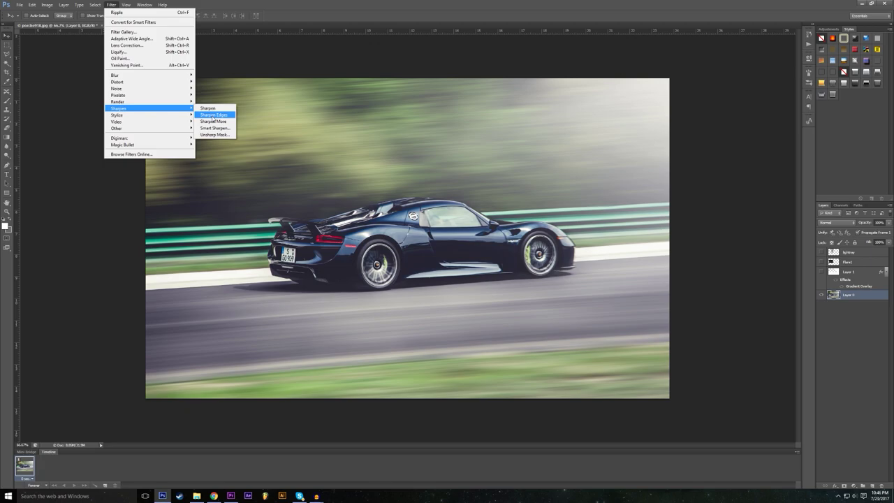
pyautogui.click(215, 115)
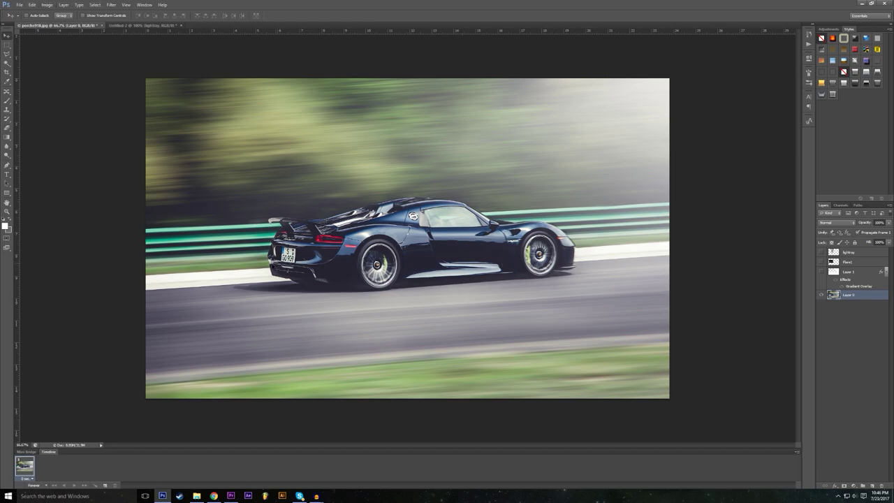
pyautogui.click(111, 5)
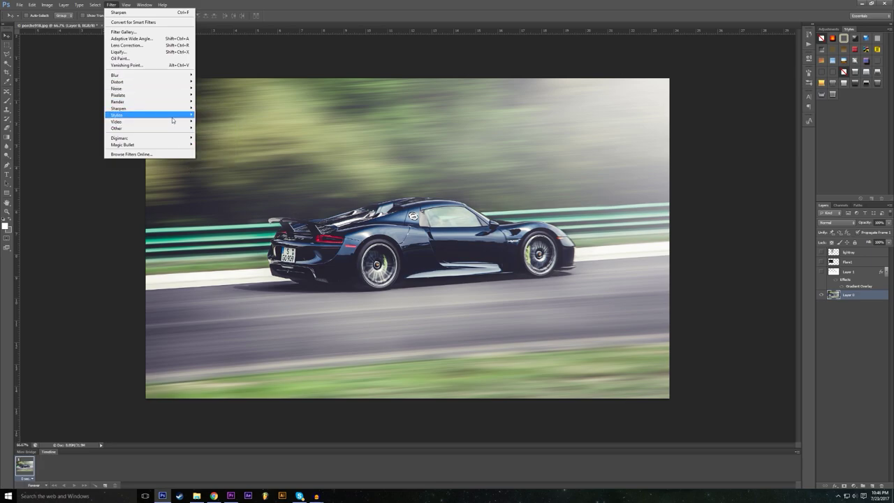
pyautogui.moveTo(171, 118)
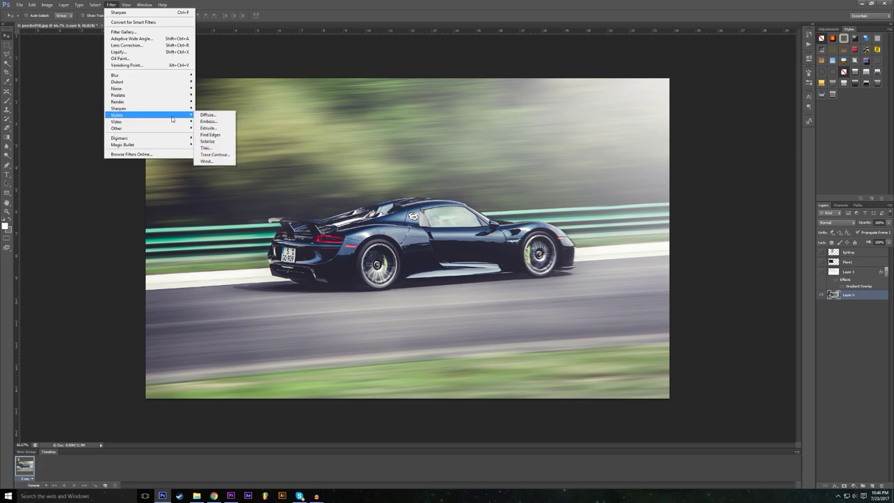
pyautogui.click(211, 134)
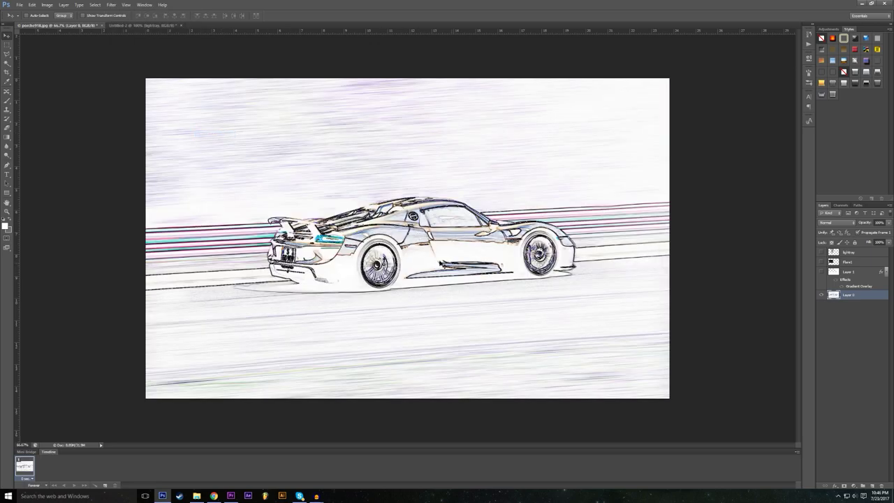
pyautogui.click(31, 4)
pyautogui.click(42, 13)
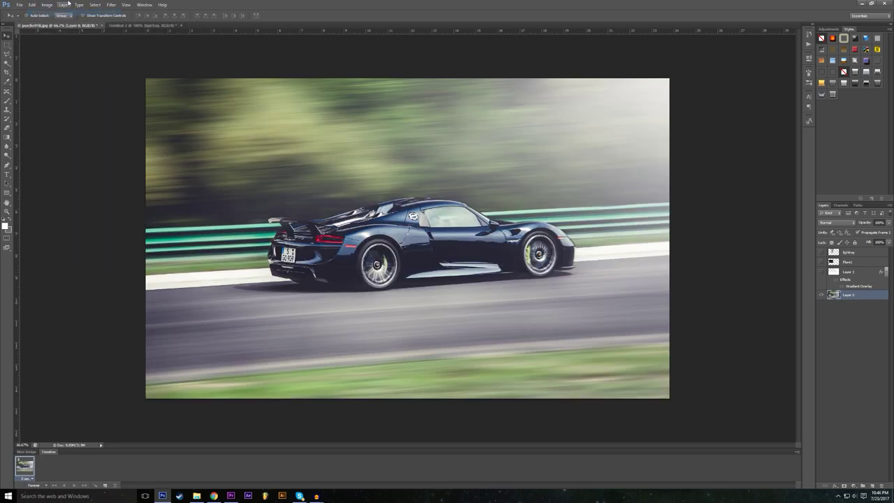
pyautogui.click(111, 4)
pyautogui.moveTo(186, 115)
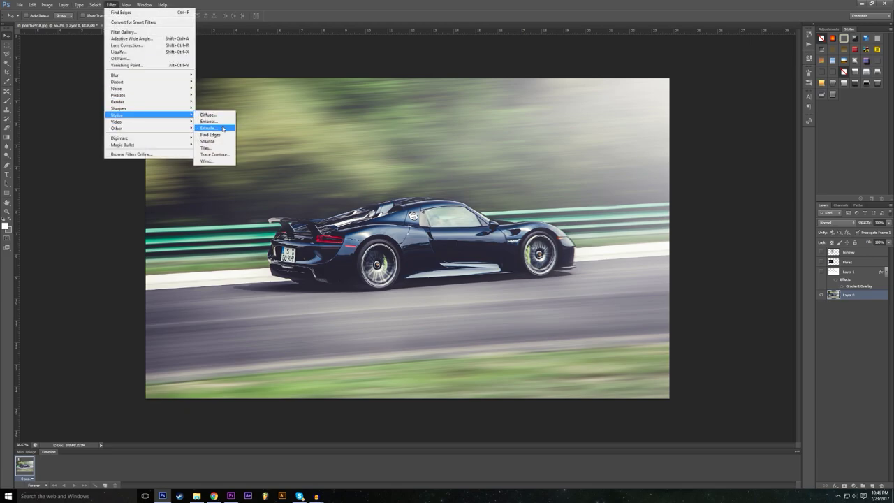
pyautogui.click(219, 128)
pyautogui.click(492, 161)
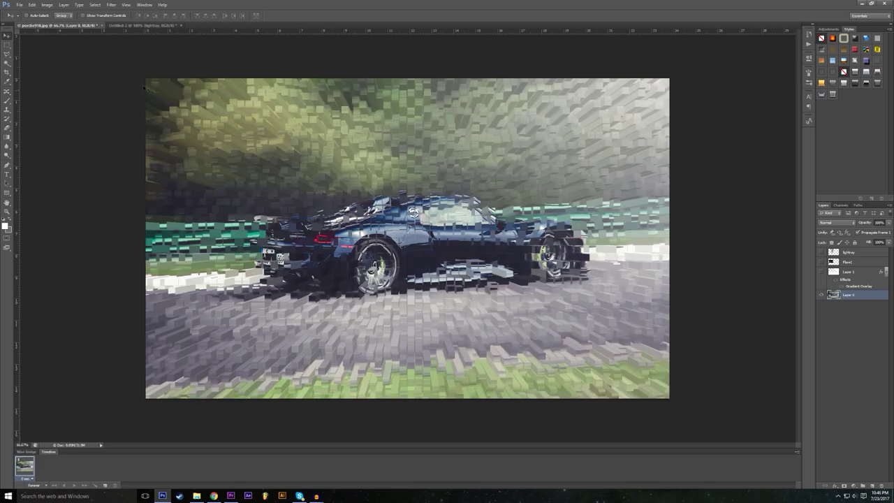
pyautogui.click(32, 5)
pyautogui.click(42, 13)
pyautogui.click(111, 5)
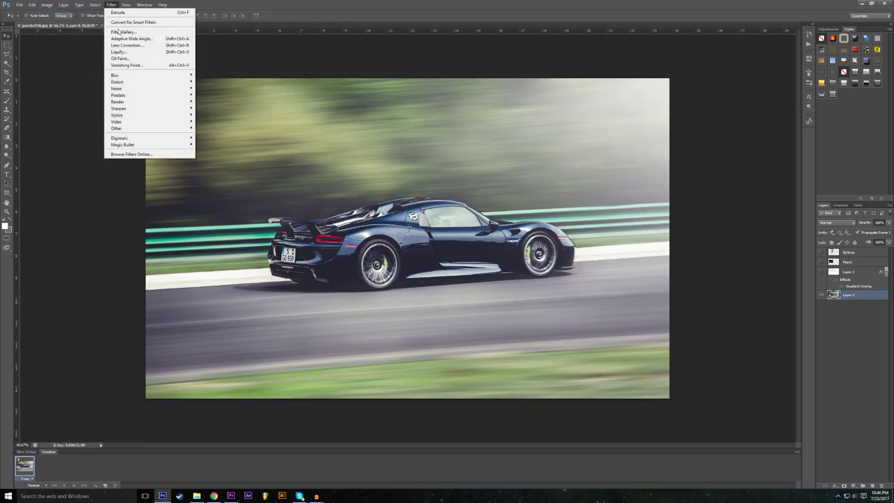
pyautogui.moveTo(151, 129)
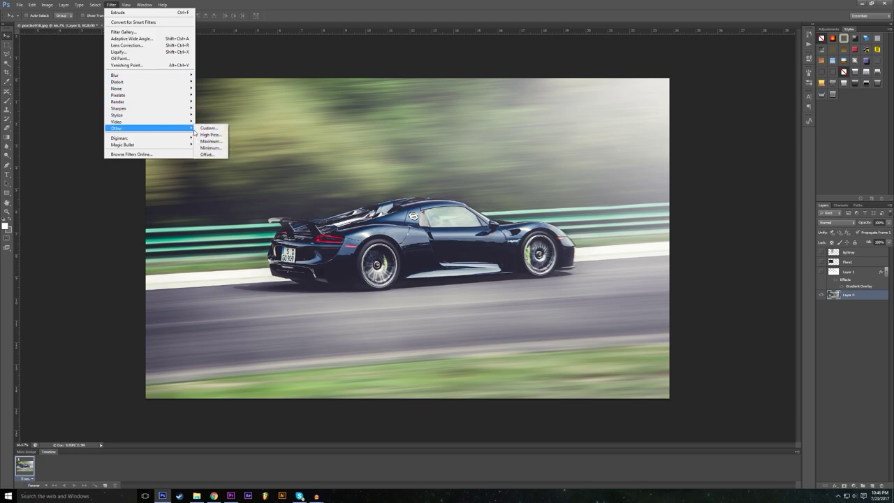
pyautogui.moveTo(181, 124)
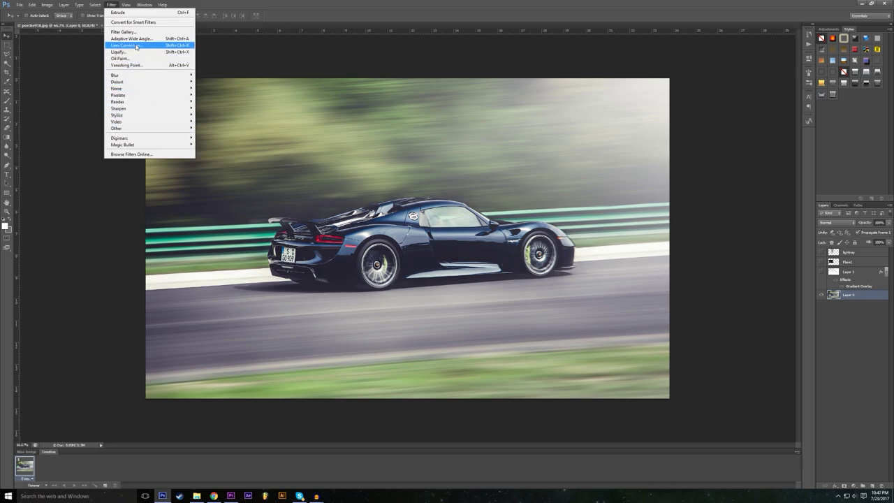
pyautogui.moveTo(140, 78)
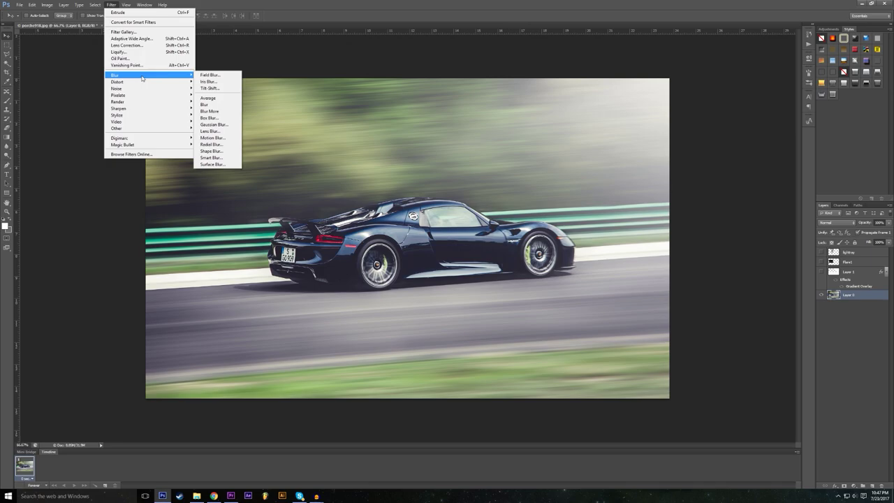
pyautogui.moveTo(164, 103)
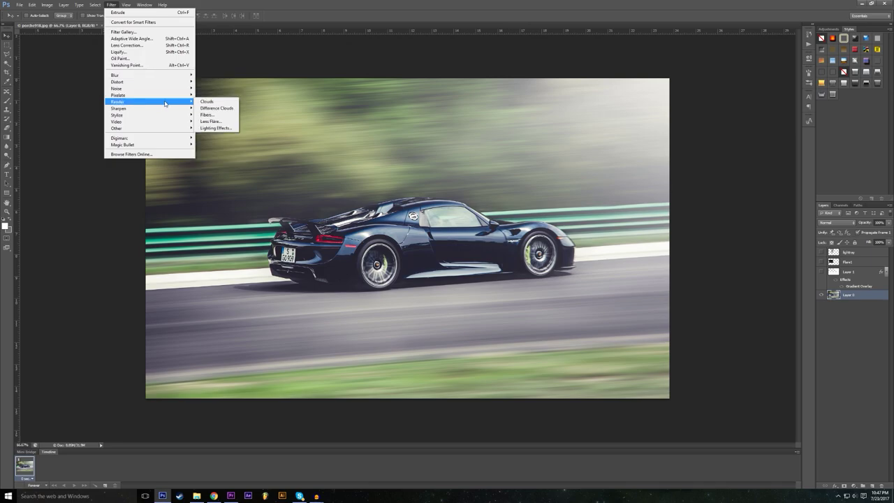
# - Add a Lighting Effects spotlight centred on the car's middle with a smaller hotspot
pyautogui.click(214, 130)
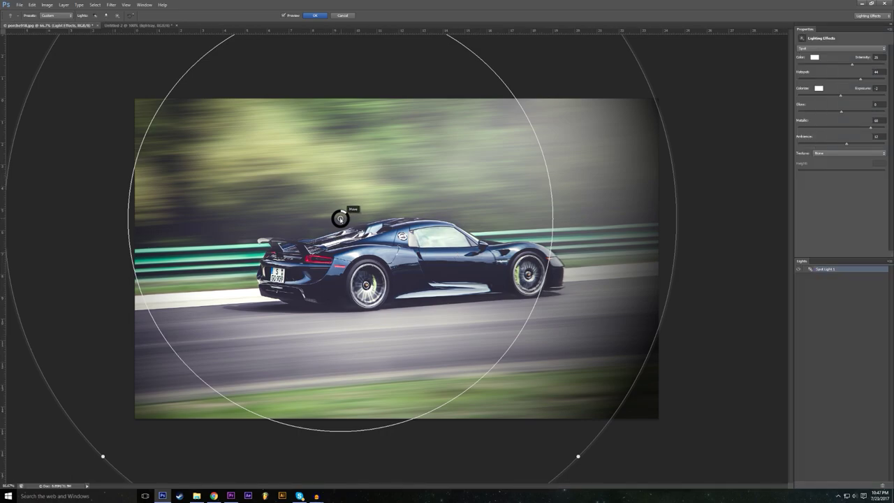
pyautogui.moveTo(340, 218); pyautogui.dragTo(379, 267)
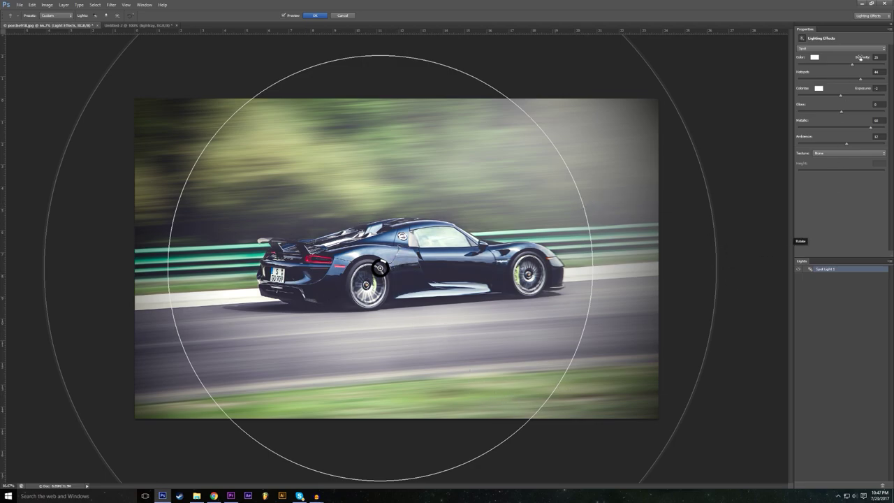
pyautogui.moveTo(859, 83)
pyautogui.mouseDown()
pyautogui.moveTo(834, 85)
pyautogui.moveTo(860, 89)
pyautogui.moveTo(834, 85)
pyautogui.moveTo(841, 85)
pyautogui.mouseUp()
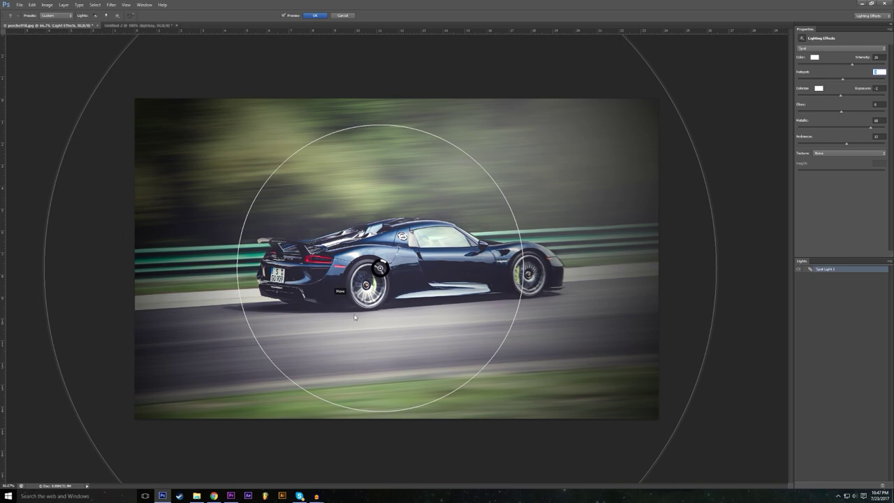
pyautogui.moveTo(396, 271); pyautogui.dragTo(428, 252)
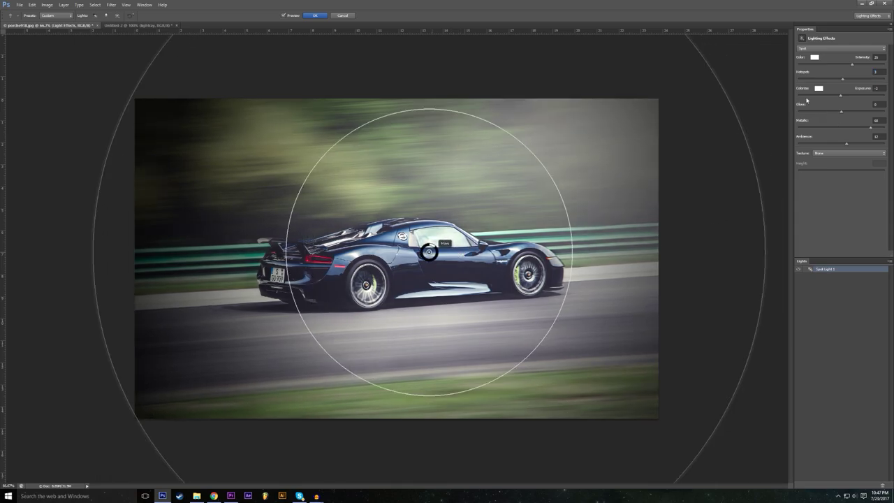
# - Raise the spotlight's exposure and gloss, lower ambience to darken the edges, and apply
pyautogui.moveTo(842, 97); pyautogui.dragTo(854, 98)
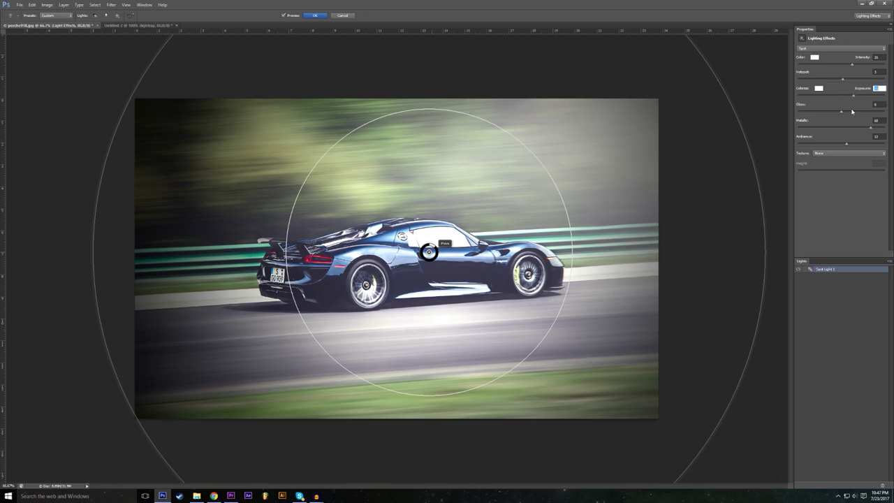
pyautogui.moveTo(846, 112); pyautogui.dragTo(891, 142)
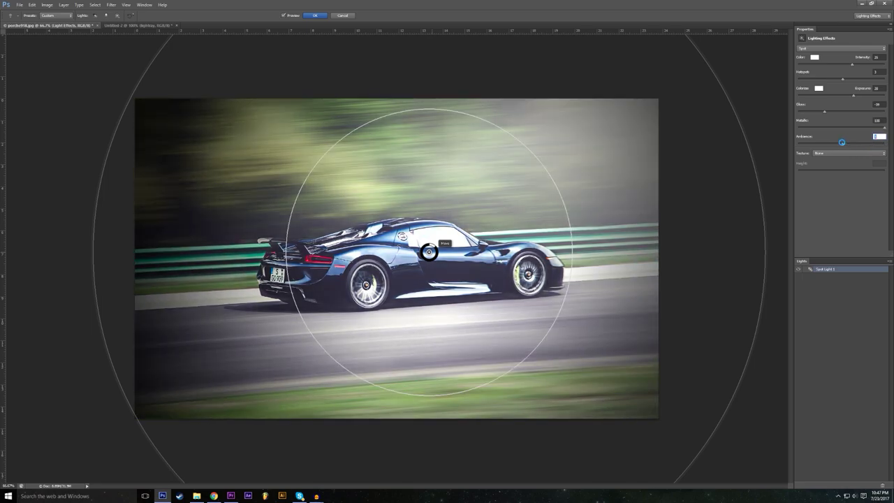
pyautogui.click(847, 144)
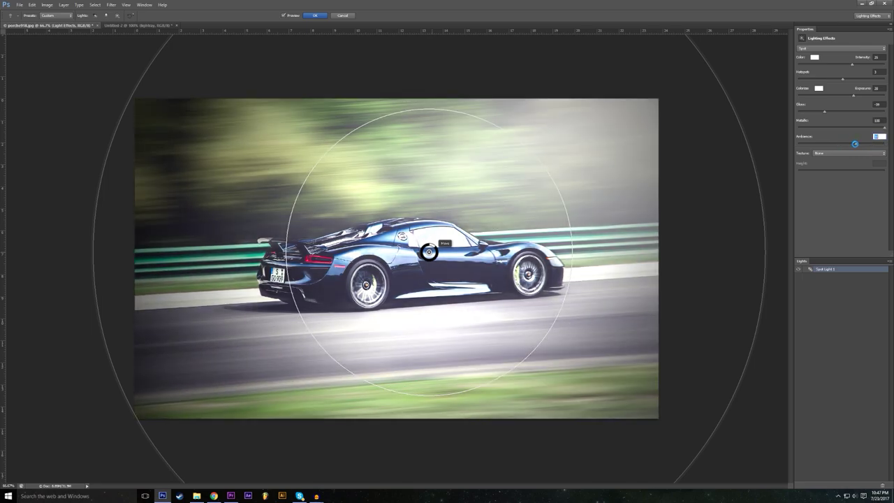
pyautogui.moveTo(848, 142); pyautogui.dragTo(840, 146)
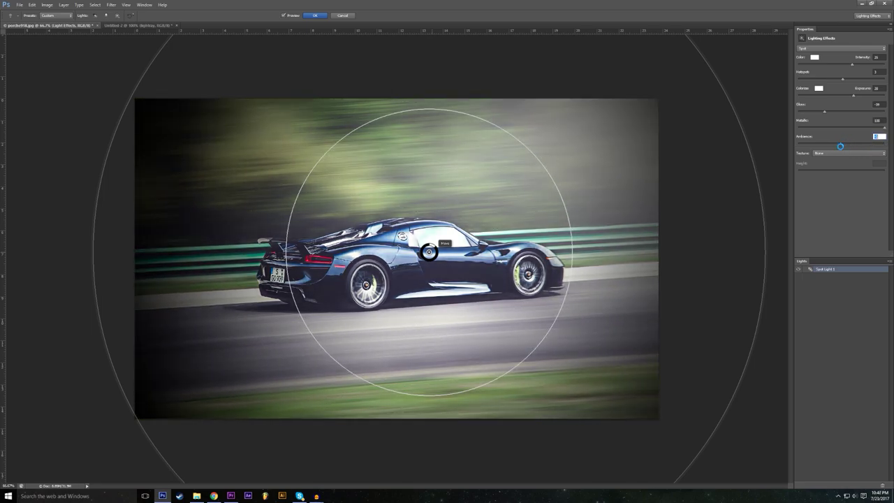
pyautogui.click(315, 16)
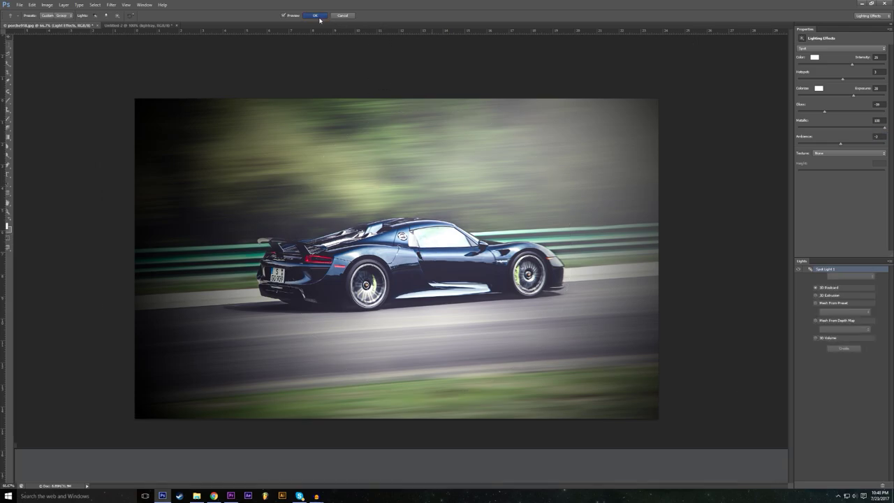